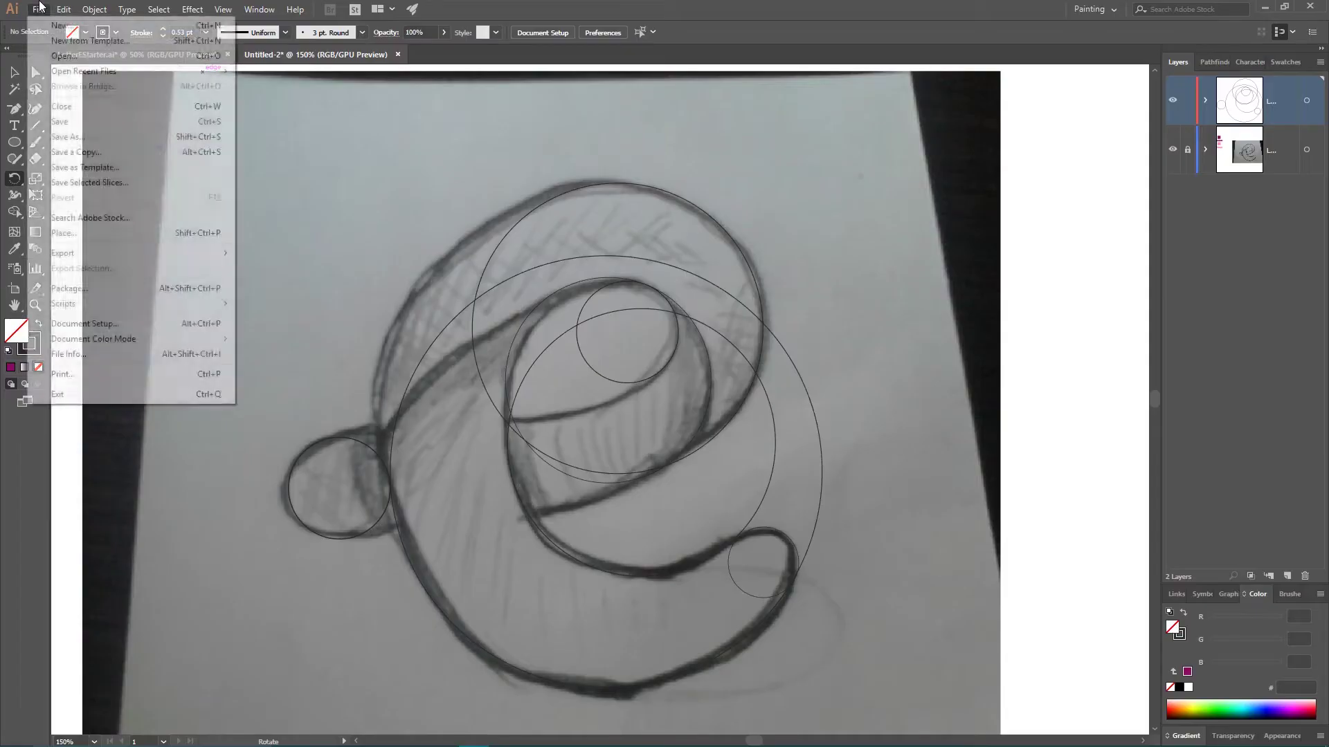
- Create a new Web-Large 1920×1080 document
{"action": "left_click", "coordinate": [39, 10]}
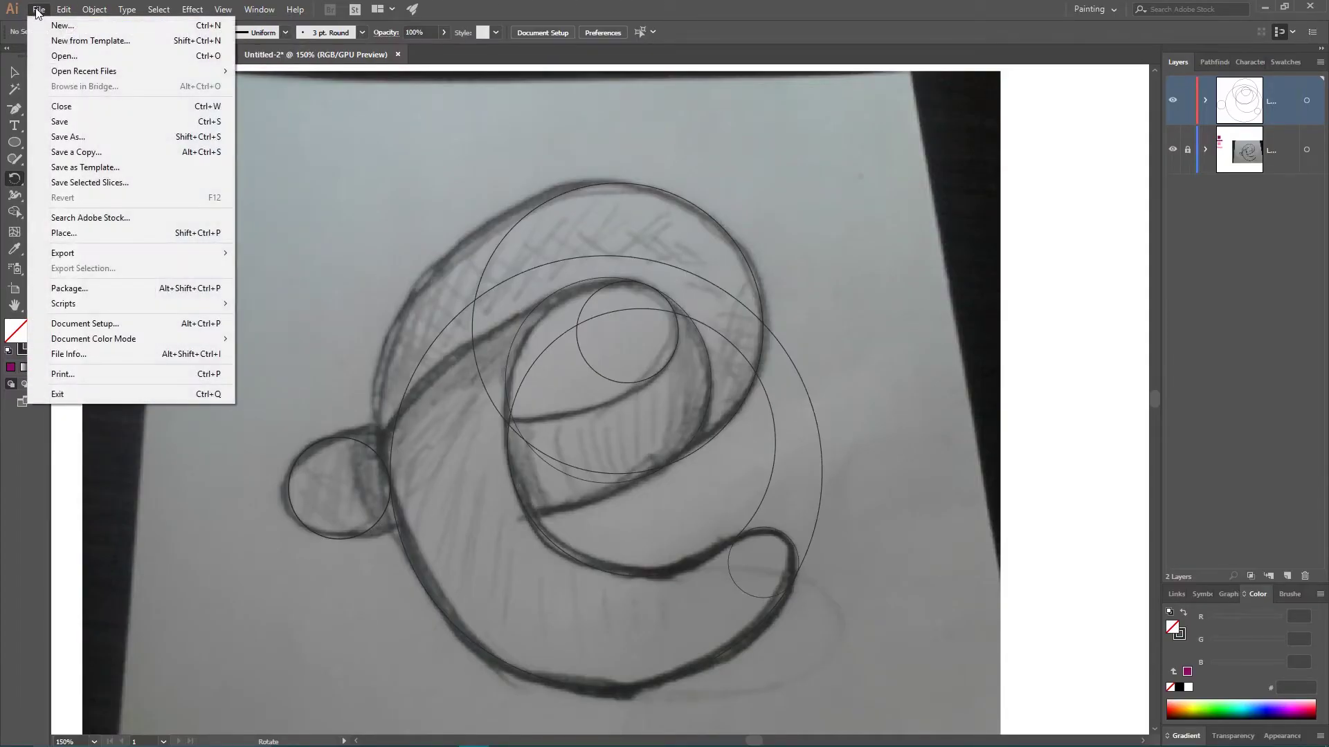
{"action": "left_click", "coordinate": [42, 24]}
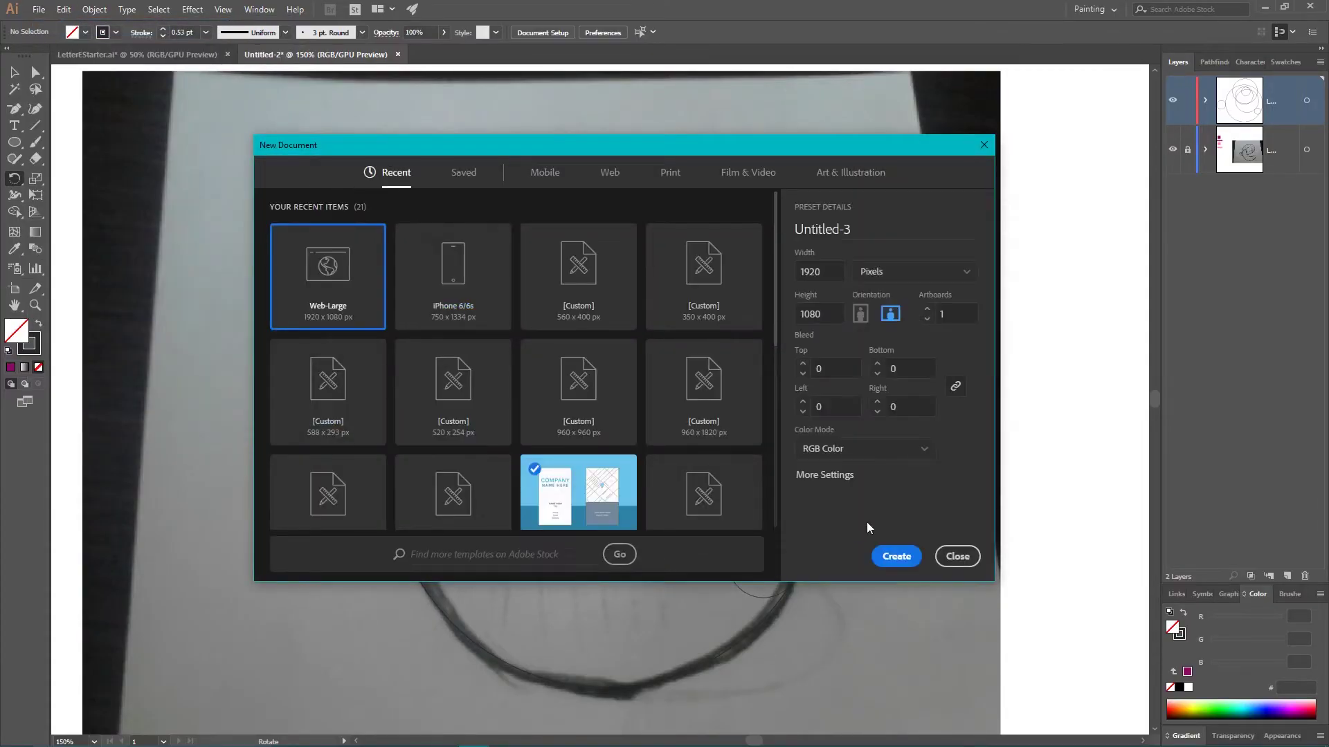
{"action": "left_click", "coordinate": [893, 559]}
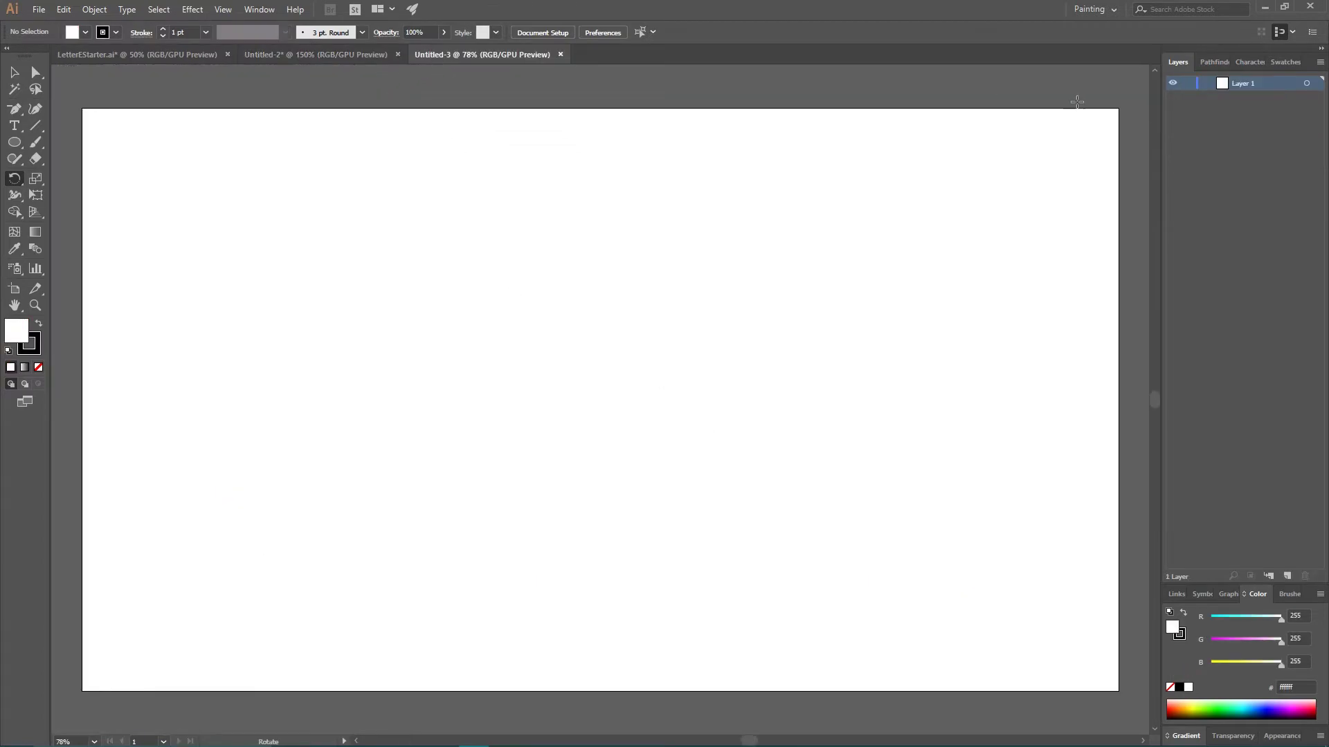
- Set a custom row size in the Layers panel options
{"action": "left_click", "coordinate": [1319, 62]}
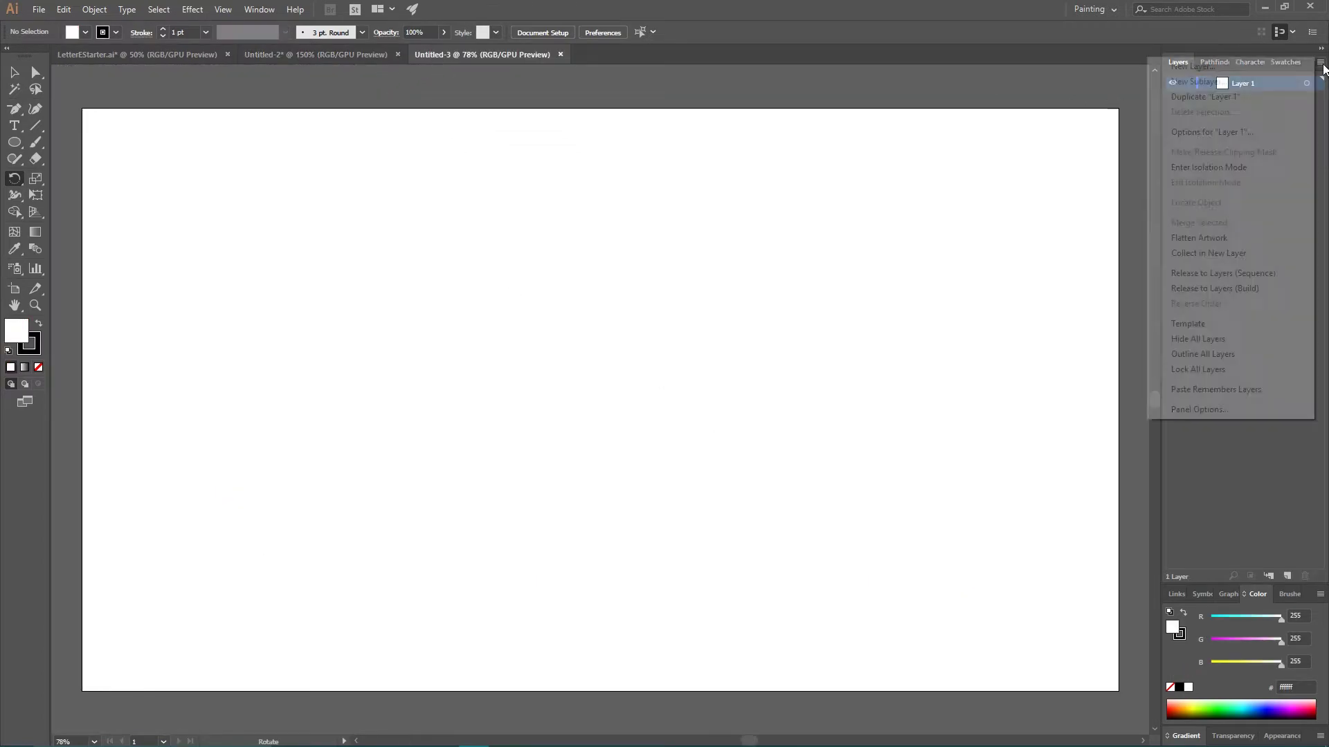
{"action": "left_click", "coordinate": [1225, 410]}
{"action": "left_click", "coordinate": [584, 346]}
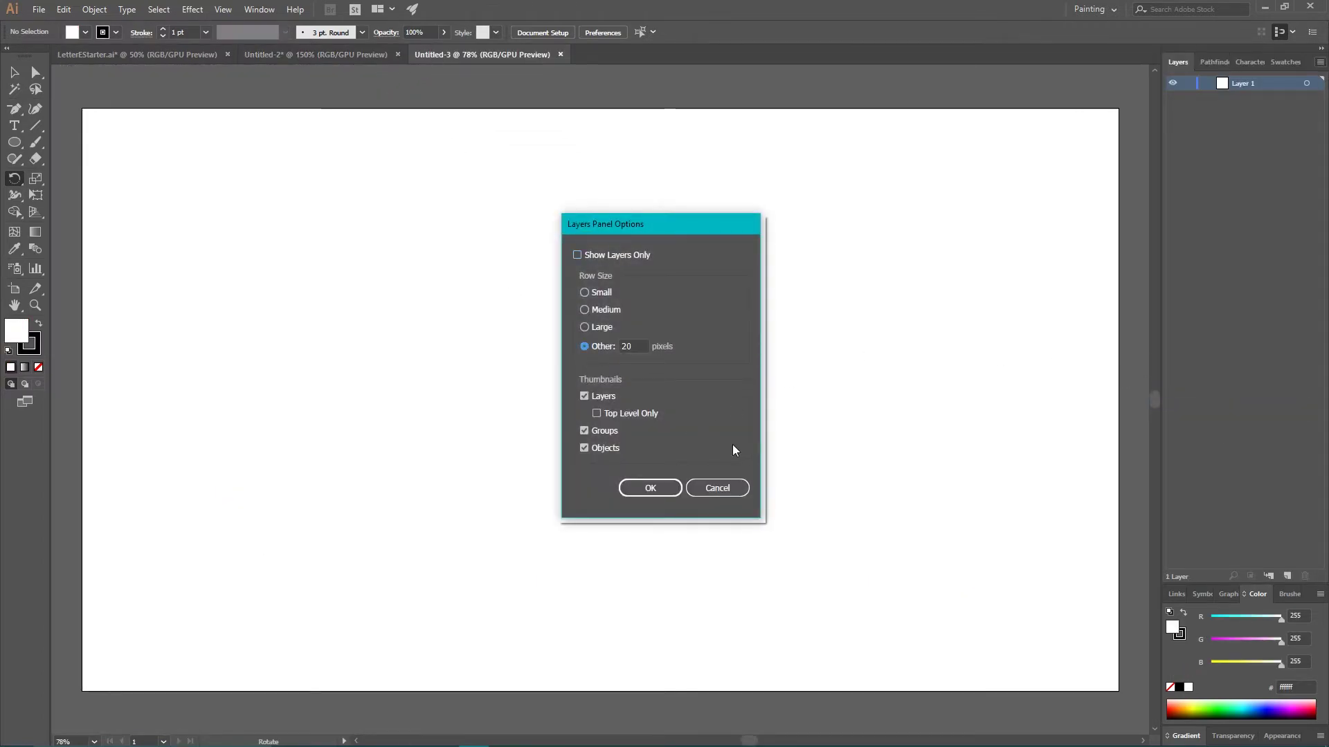
{"action": "left_click", "coordinate": [717, 488]}
- Unlock the sketch layer and copy the sketch and guide circles onto the new artboard
{"action": "left_click", "coordinate": [359, 55]}
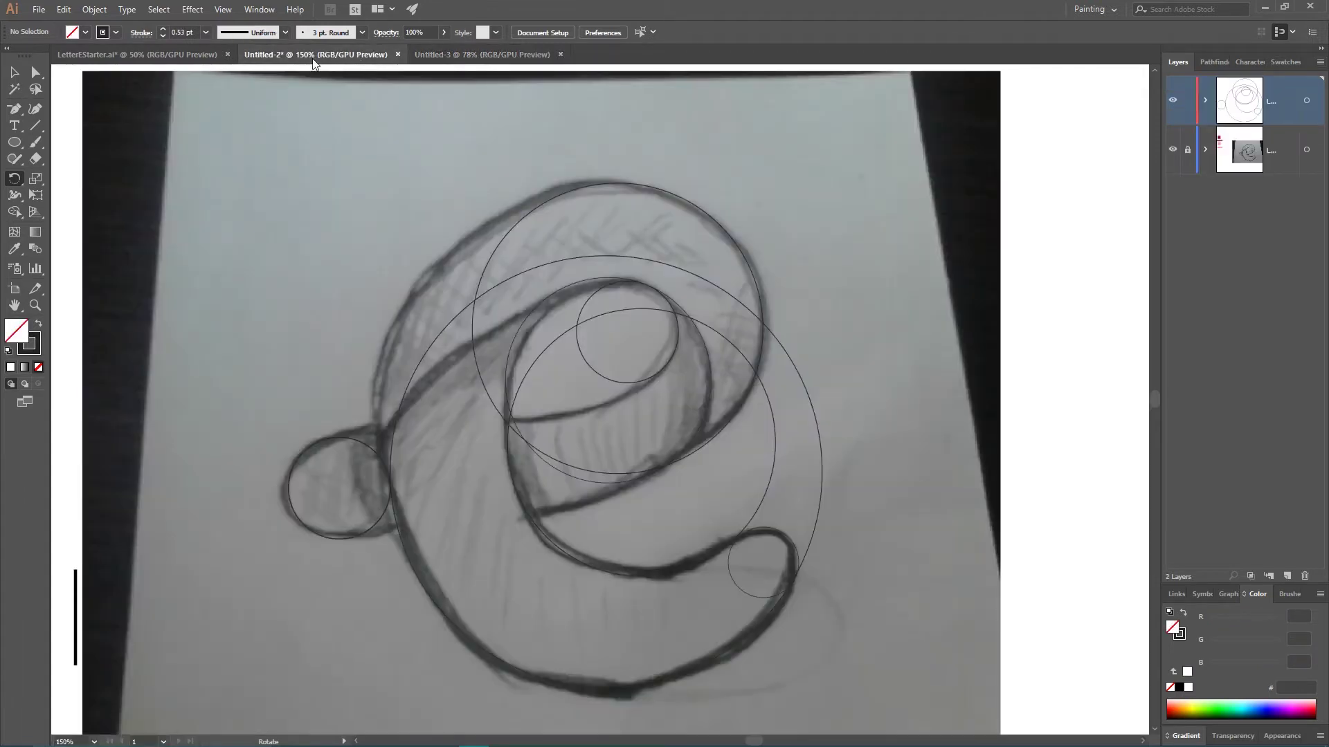
{"action": "left_click", "coordinate": [13, 70]}
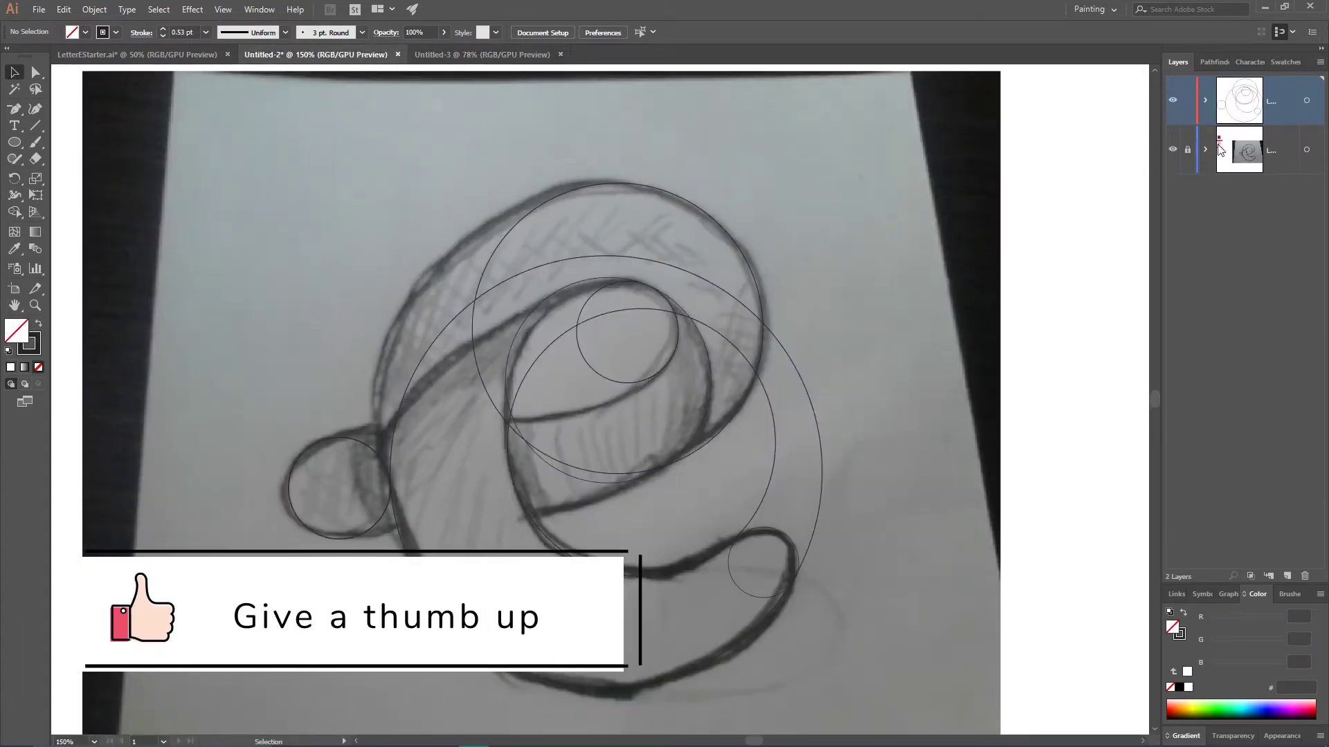
{"action": "left_click", "coordinate": [1187, 150]}
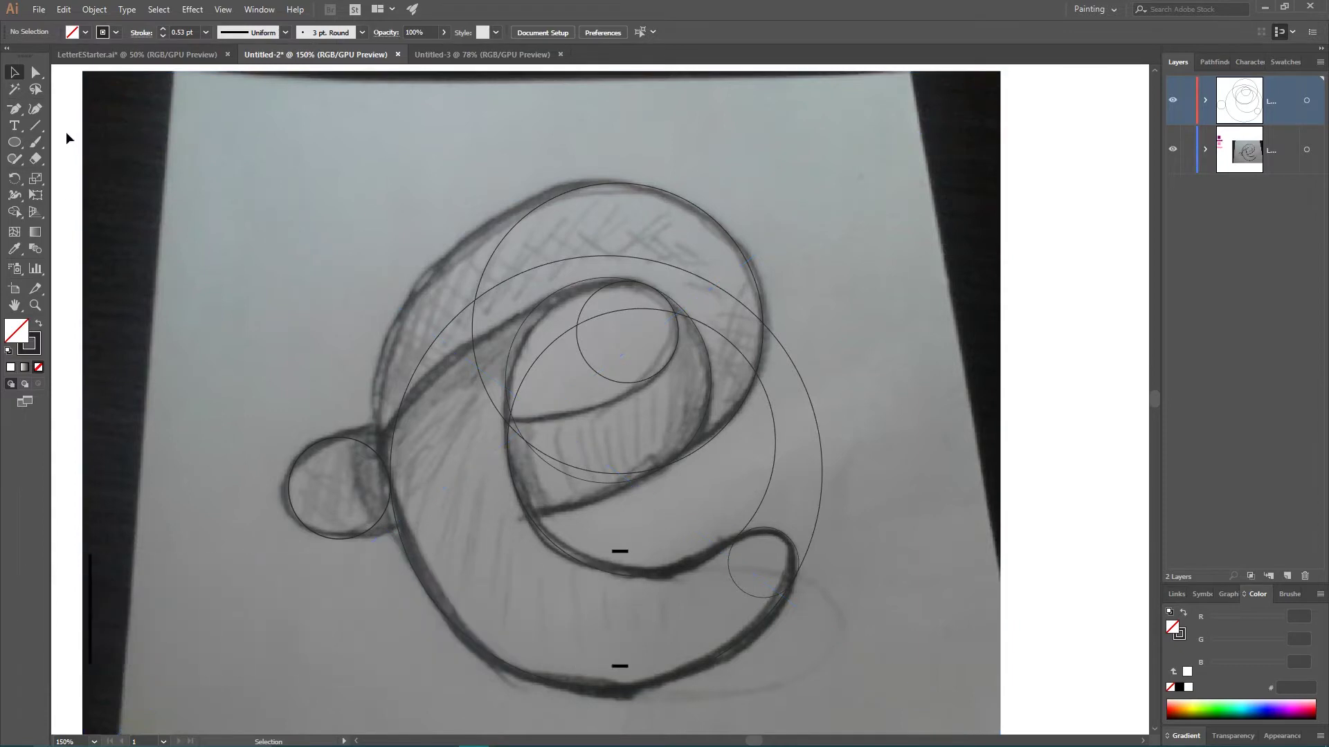
{"action": "left_click_drag", "start_coordinate": [65, 132], "coordinate": [969, 668]}
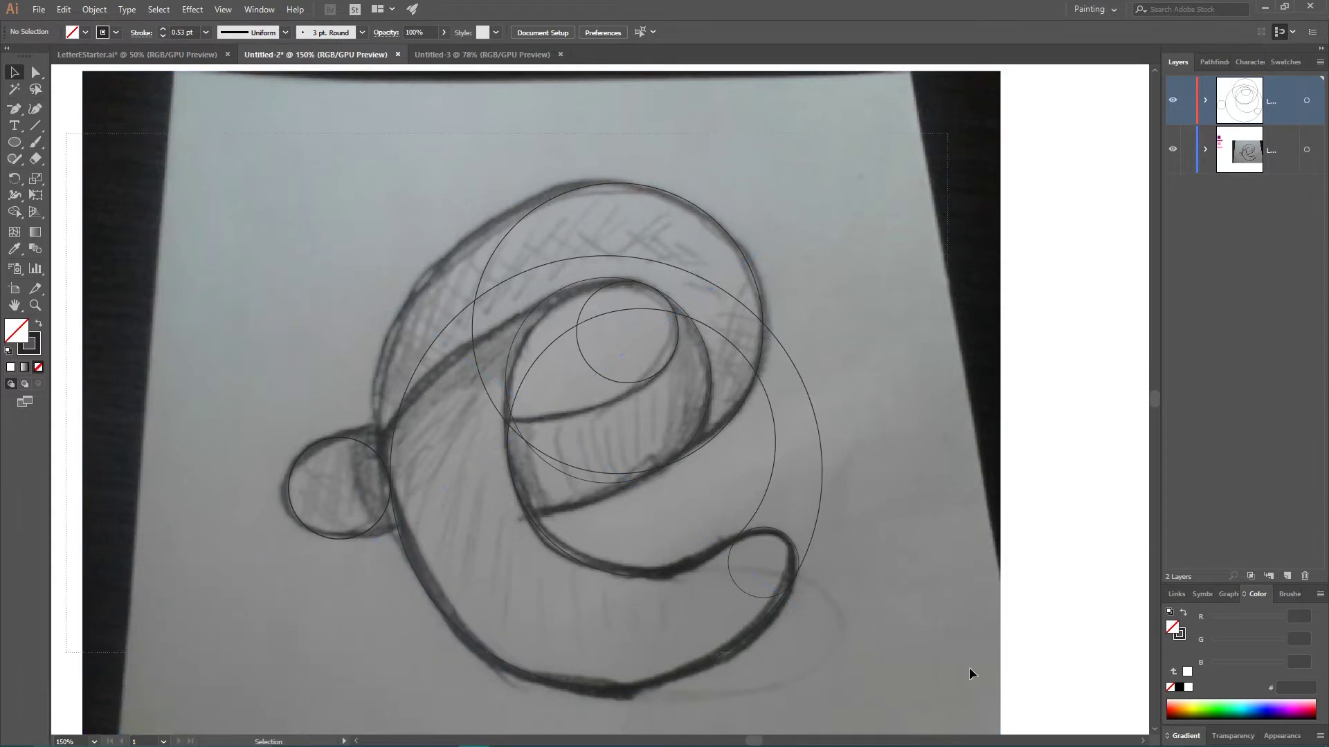
{"action": "left_click", "coordinate": [436, 51]}
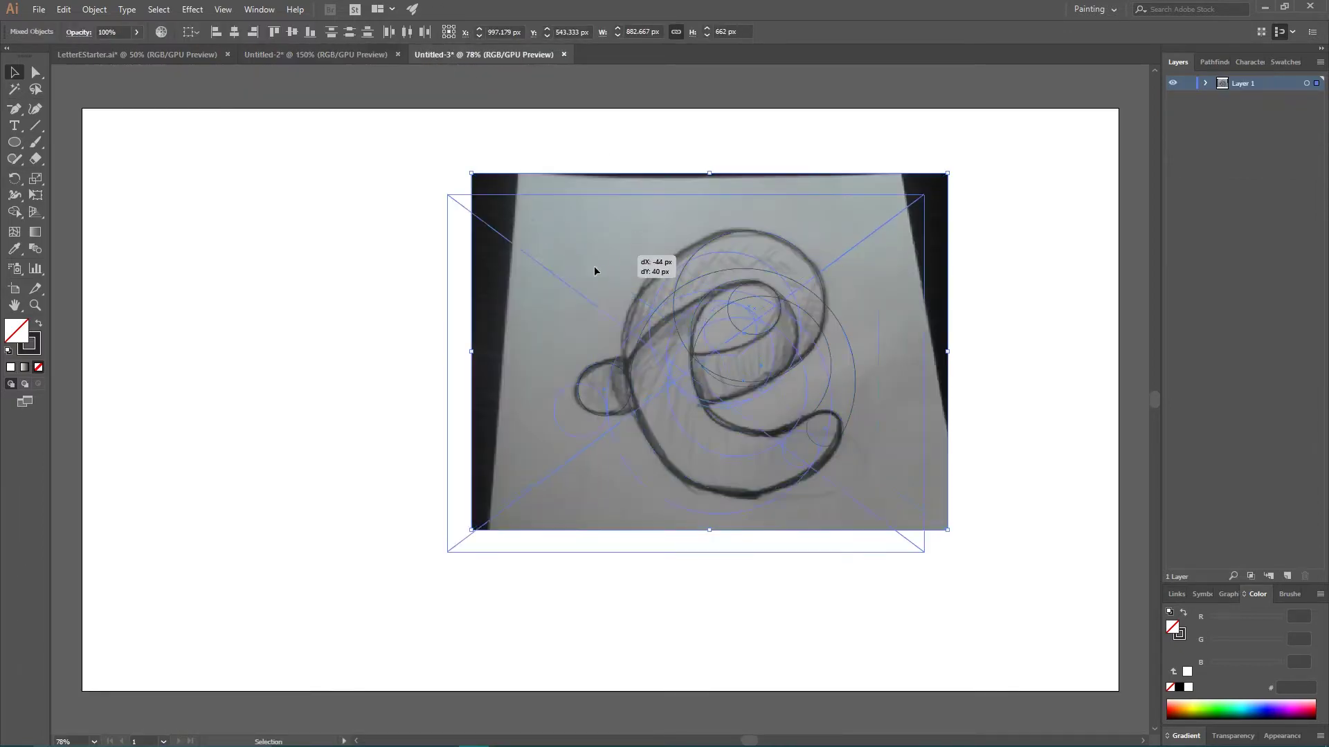
{"action": "left_click_drag", "start_coordinate": [636, 239], "coordinate": [559, 290]}
- Back in the sketch document, deselect and lock the sketch image layer again
{"action": "left_click", "coordinate": [367, 55]}
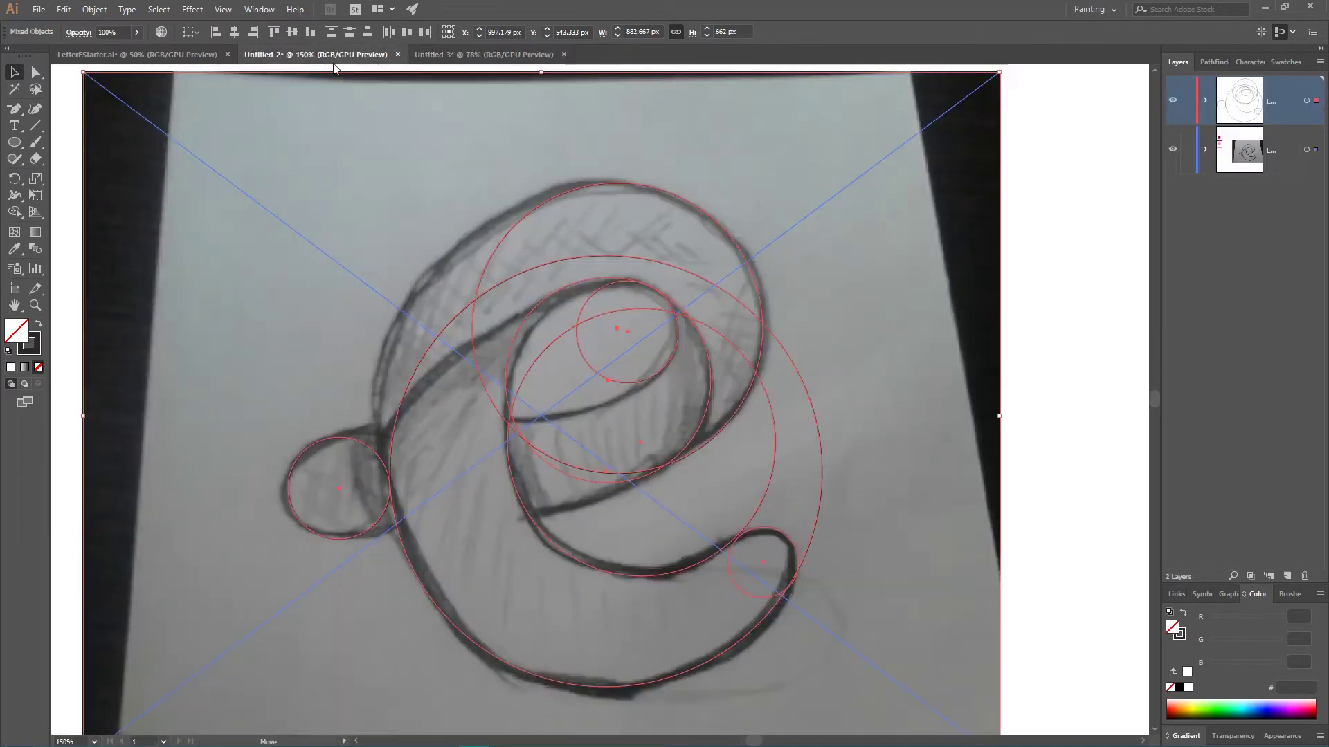
{"action": "left_click", "coordinate": [69, 218]}
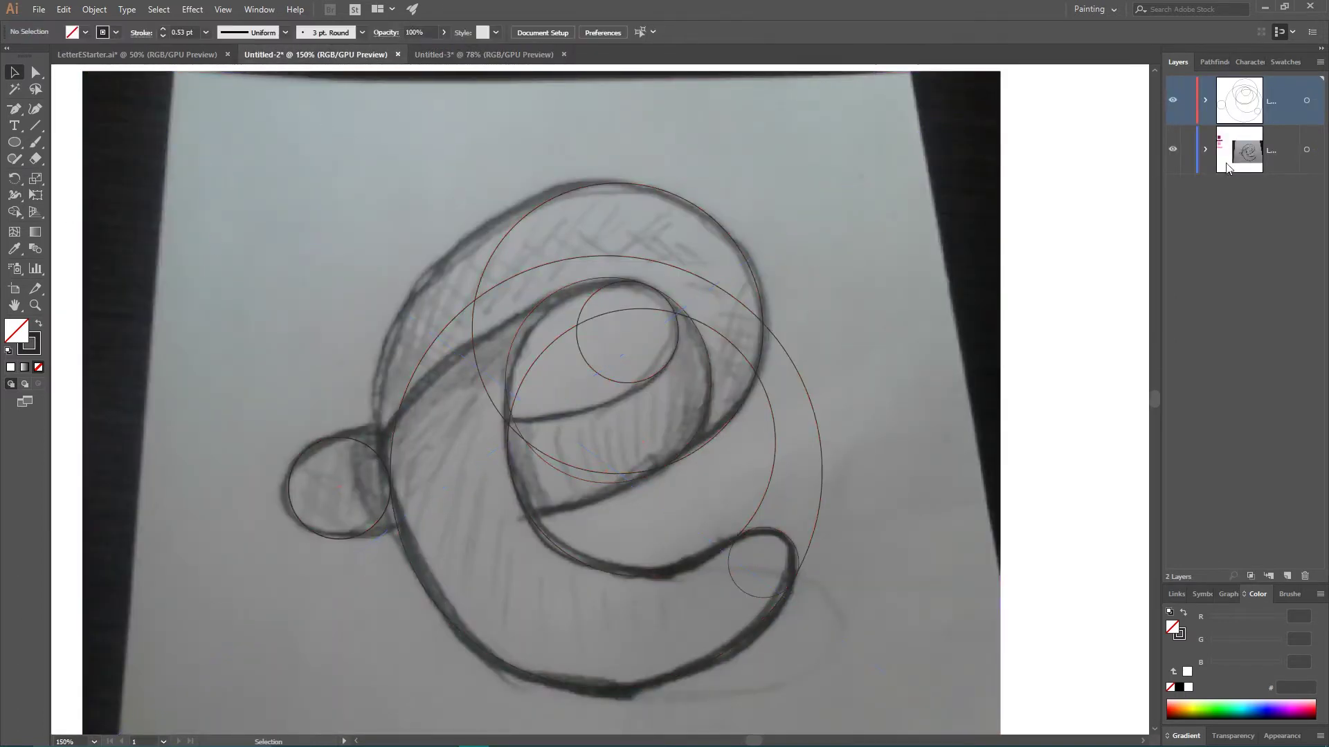
{"action": "left_click", "coordinate": [1186, 150]}
- Turn on Dim Images to 70% in the sketch layer's options
{"action": "double_click", "coordinate": [1243, 155]}
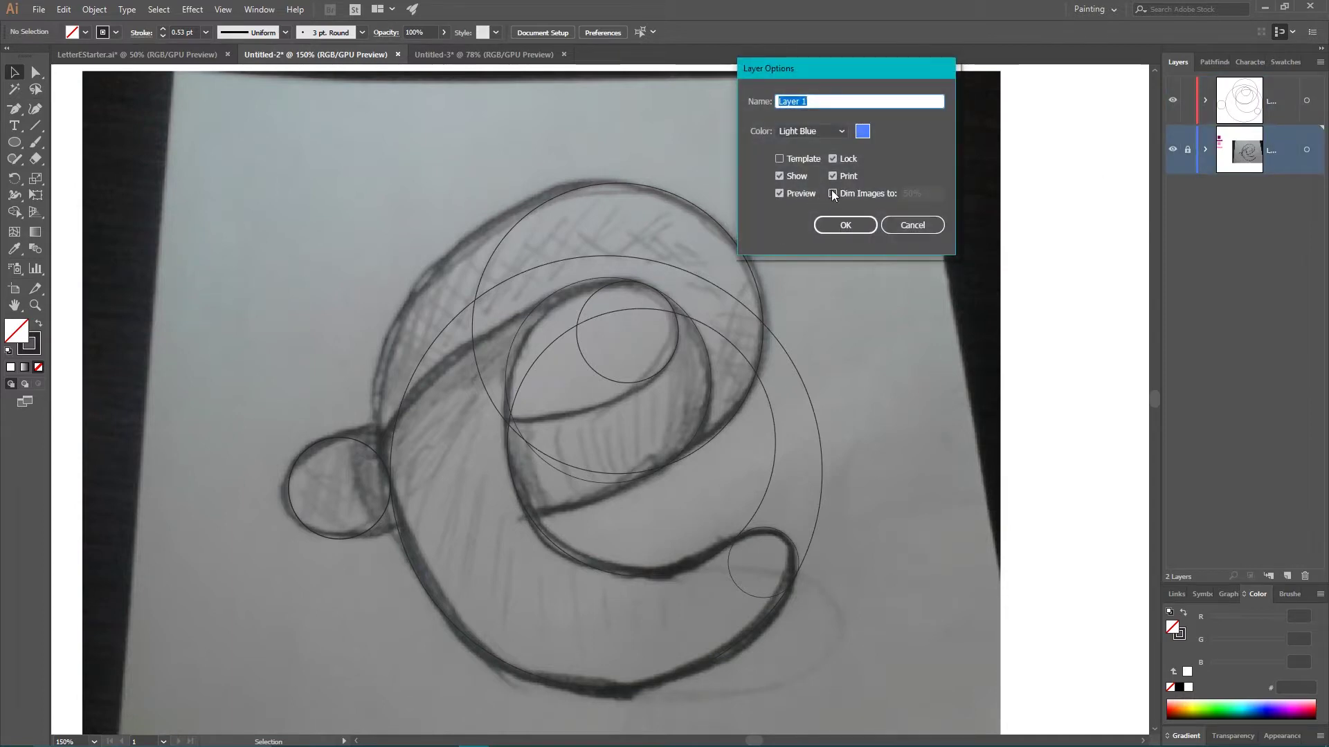
{"action": "left_click", "coordinate": [832, 193]}
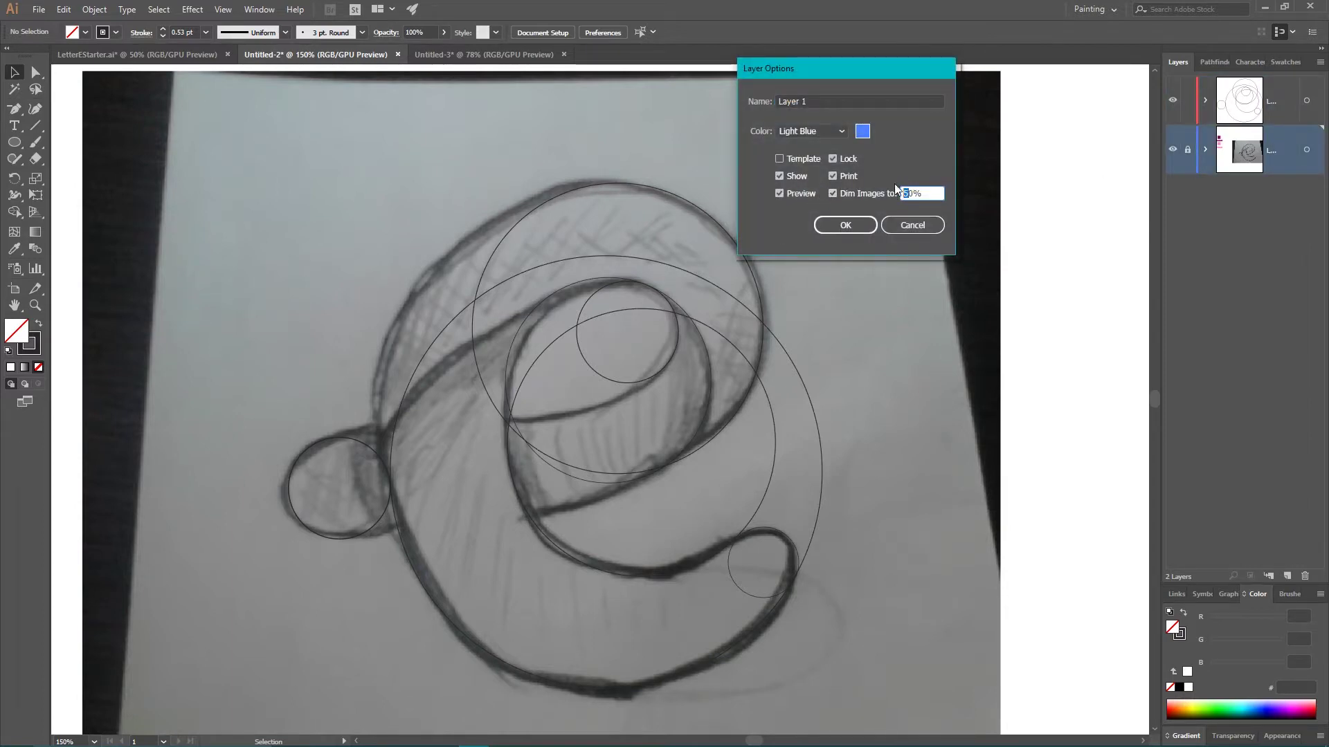
{"action": "left_click", "coordinate": [902, 190]}
{"action": "type", "text": "707"}
{"action": "left_click", "coordinate": [845, 225]}
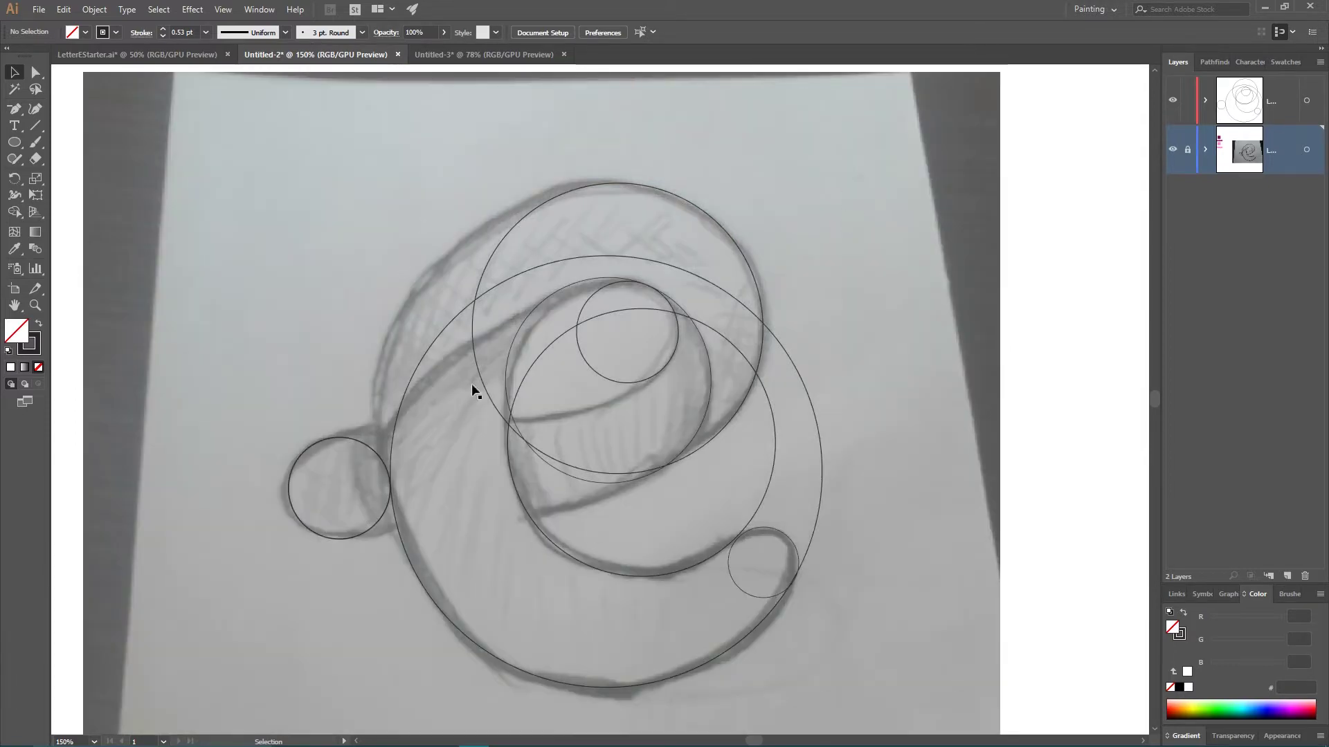
- Select all the guide circles, then single out the large guide circle
{"action": "scroll", "coordinate": [809, 222], "scroll_direction": "down", "scroll_amount": 2}
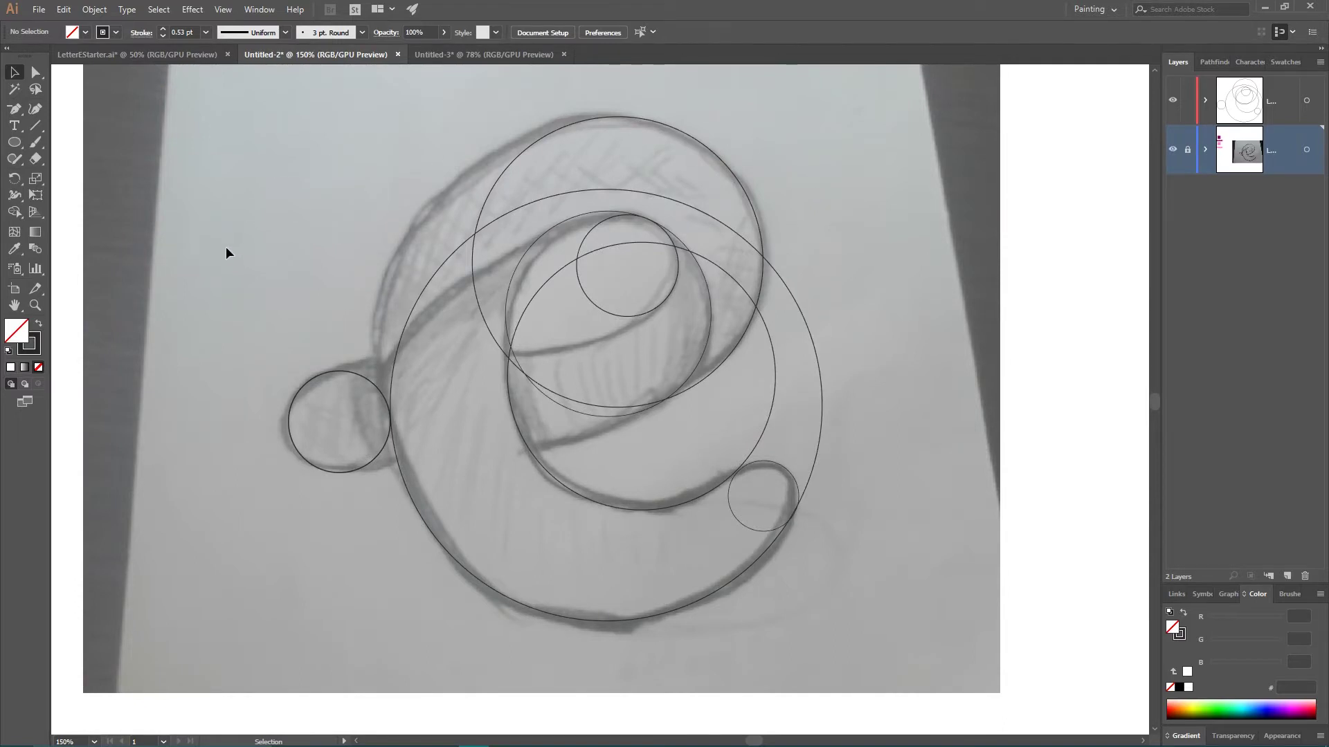
{"action": "key", "text": "ctrl+a"}
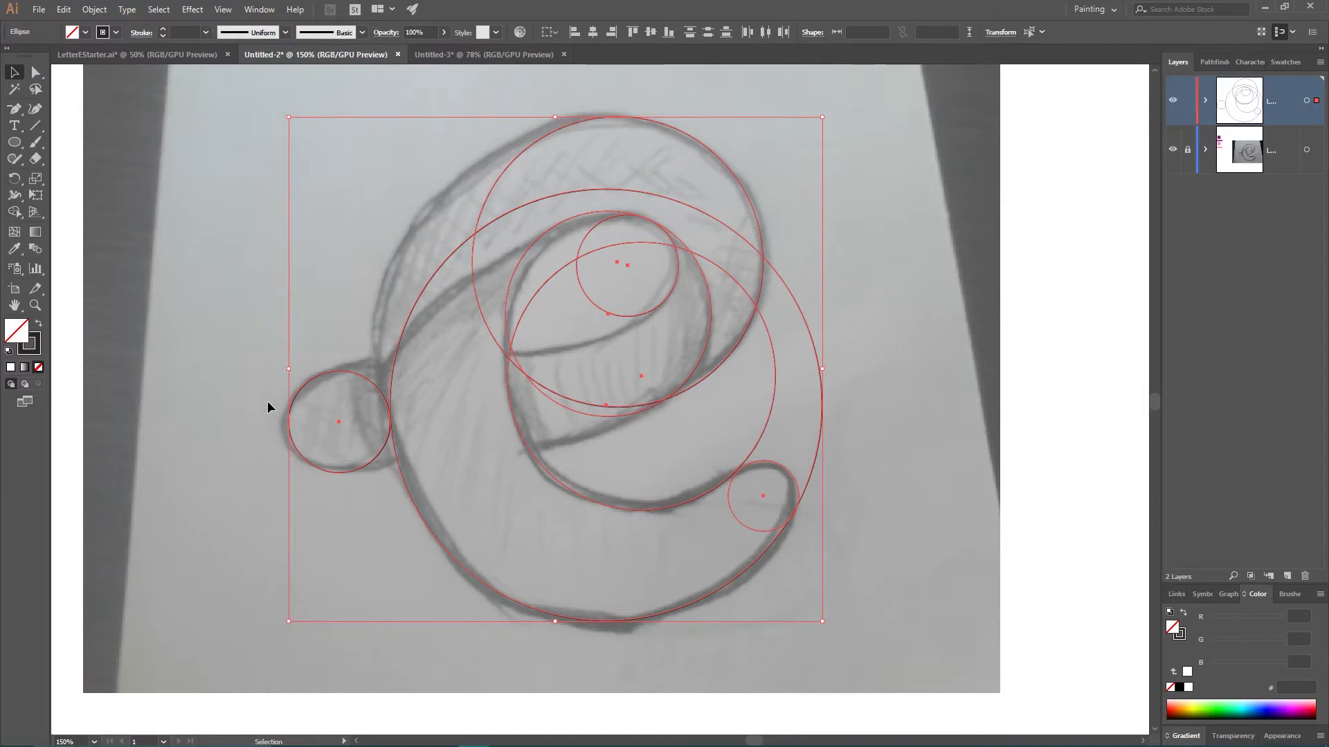
{"action": "left_click", "coordinate": [250, 296]}
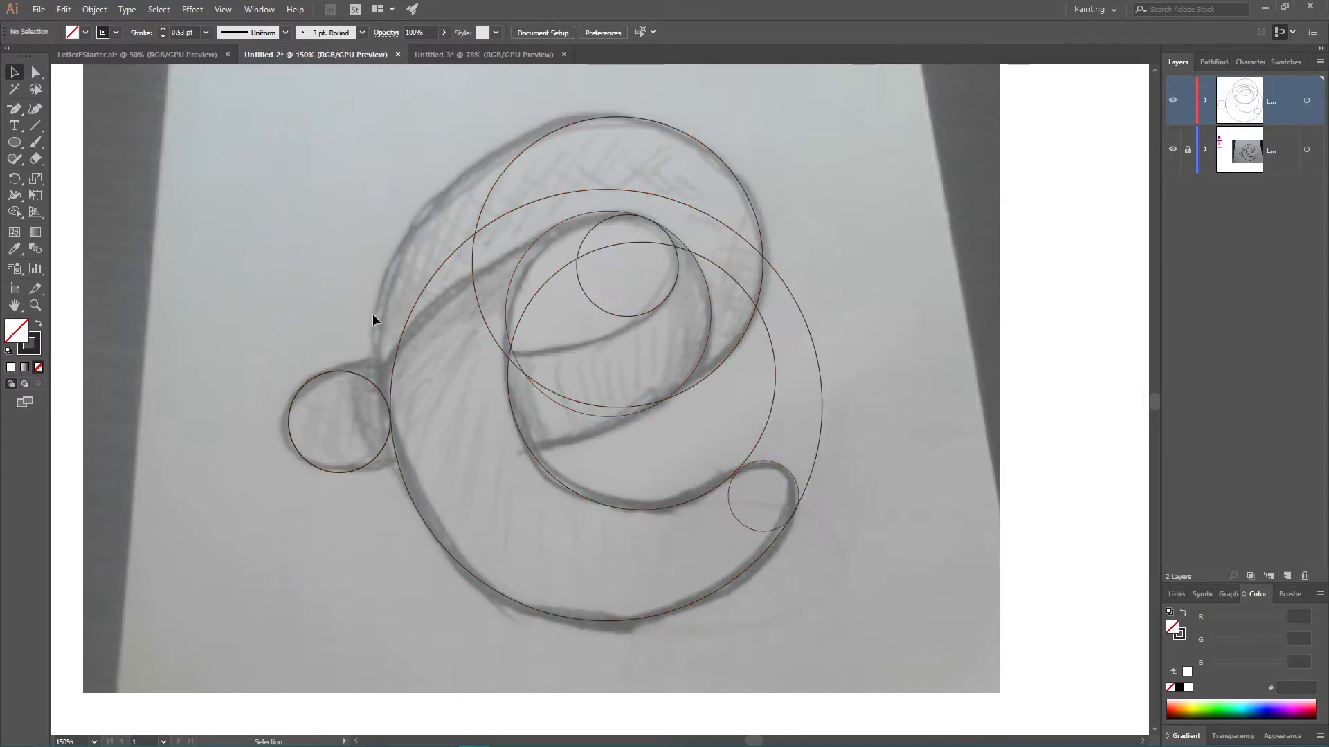
{"action": "left_click", "coordinate": [414, 310]}
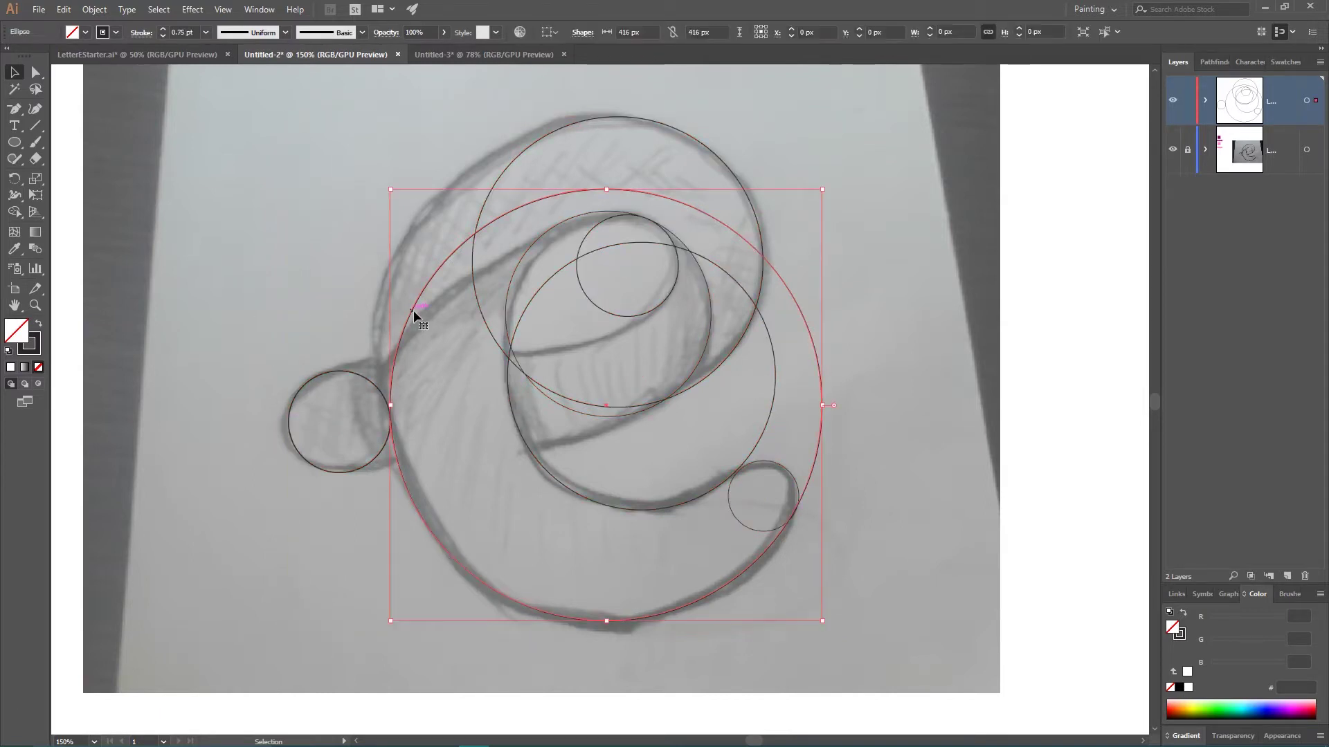
{"action": "left_click", "coordinate": [14, 109]}
{"action": "scroll", "coordinate": [862, 467], "scroll_direction": "down", "scroll_amount": 3}
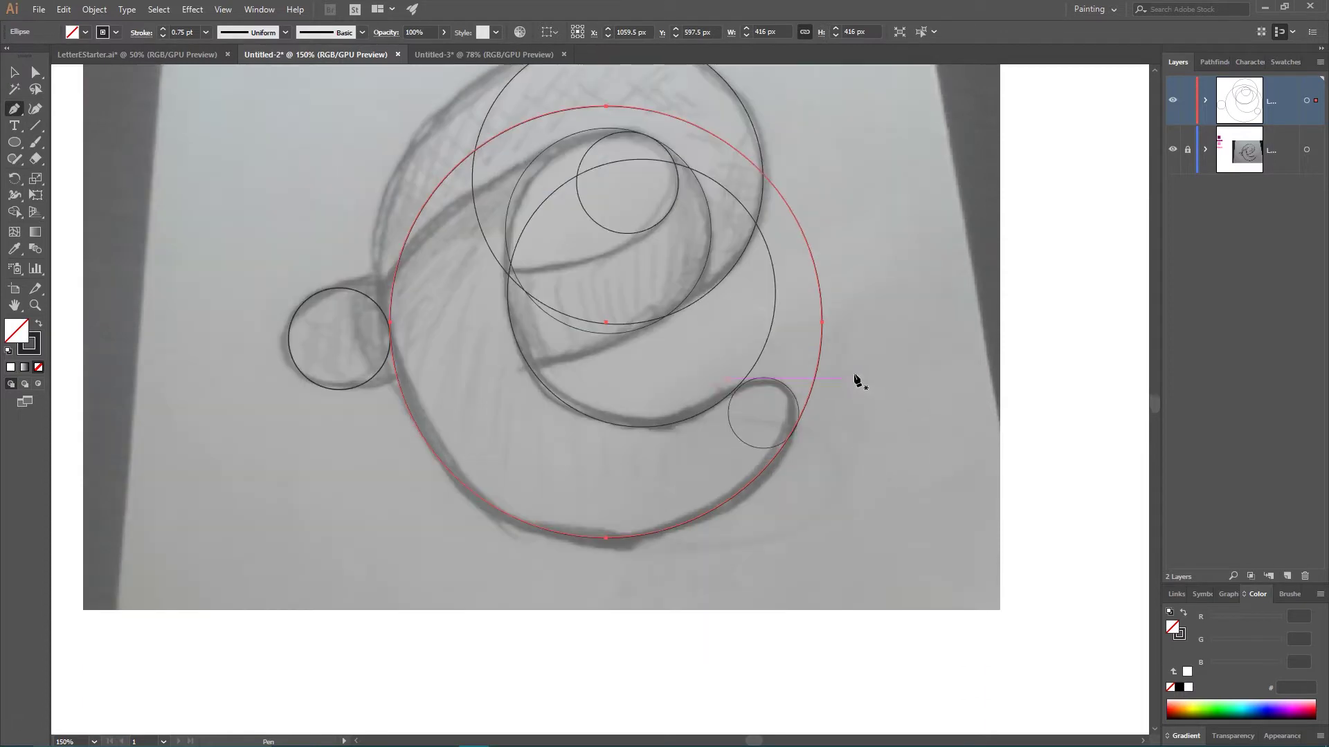
{"action": "scroll", "coordinate": [863, 270], "scroll_direction": "up", "scroll_amount": 5}
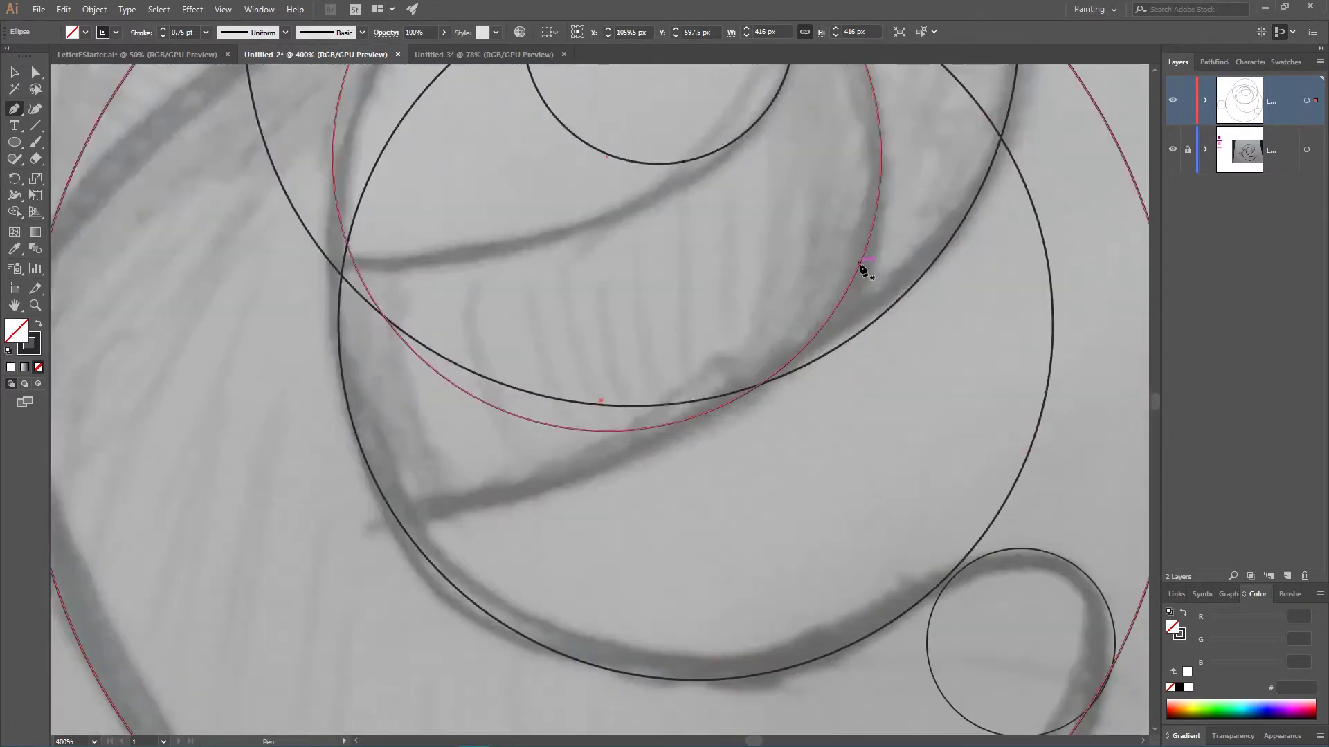
{"action": "scroll", "coordinate": [861, 267], "scroll_direction": "down", "scroll_amount": 3}
- Enlarge the small tail circle so it fits the sketched stroke
{"action": "key", "text": "v"}
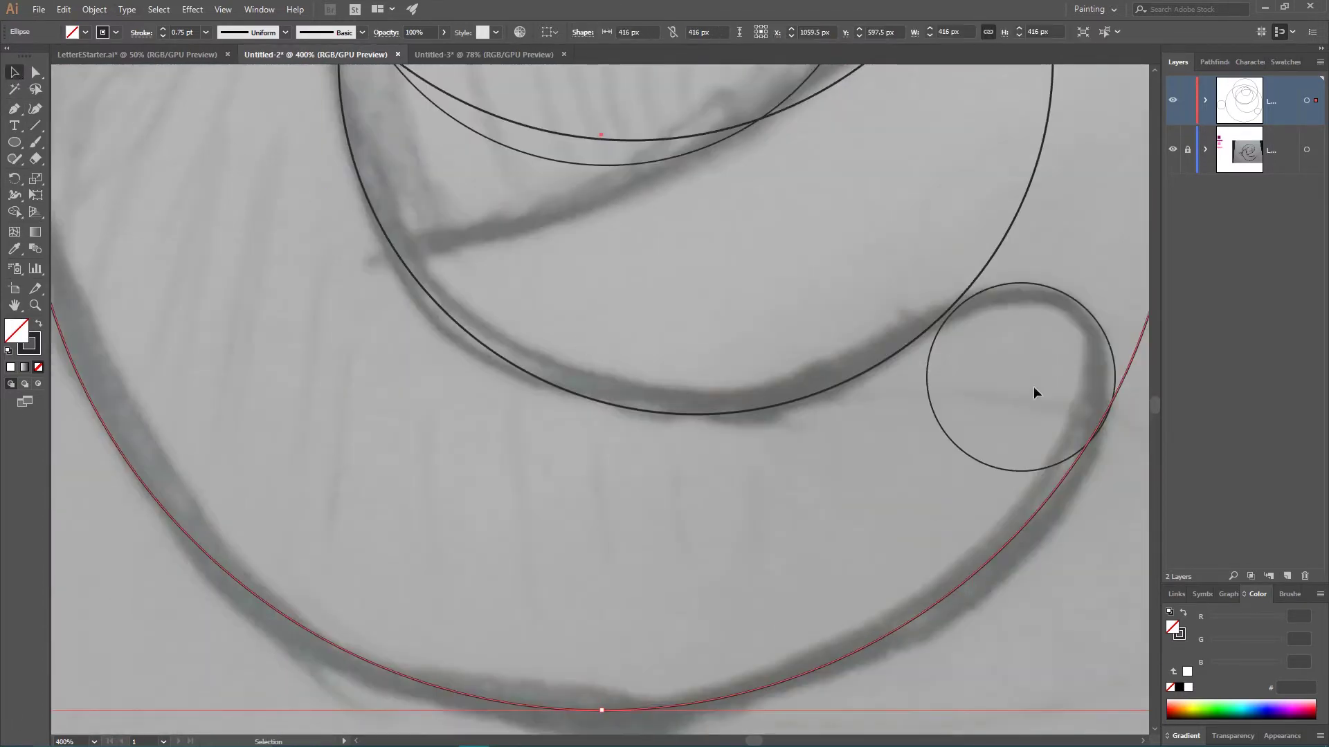
{"action": "left_click_drag", "start_coordinate": [929, 378], "coordinate": [924, 380]}
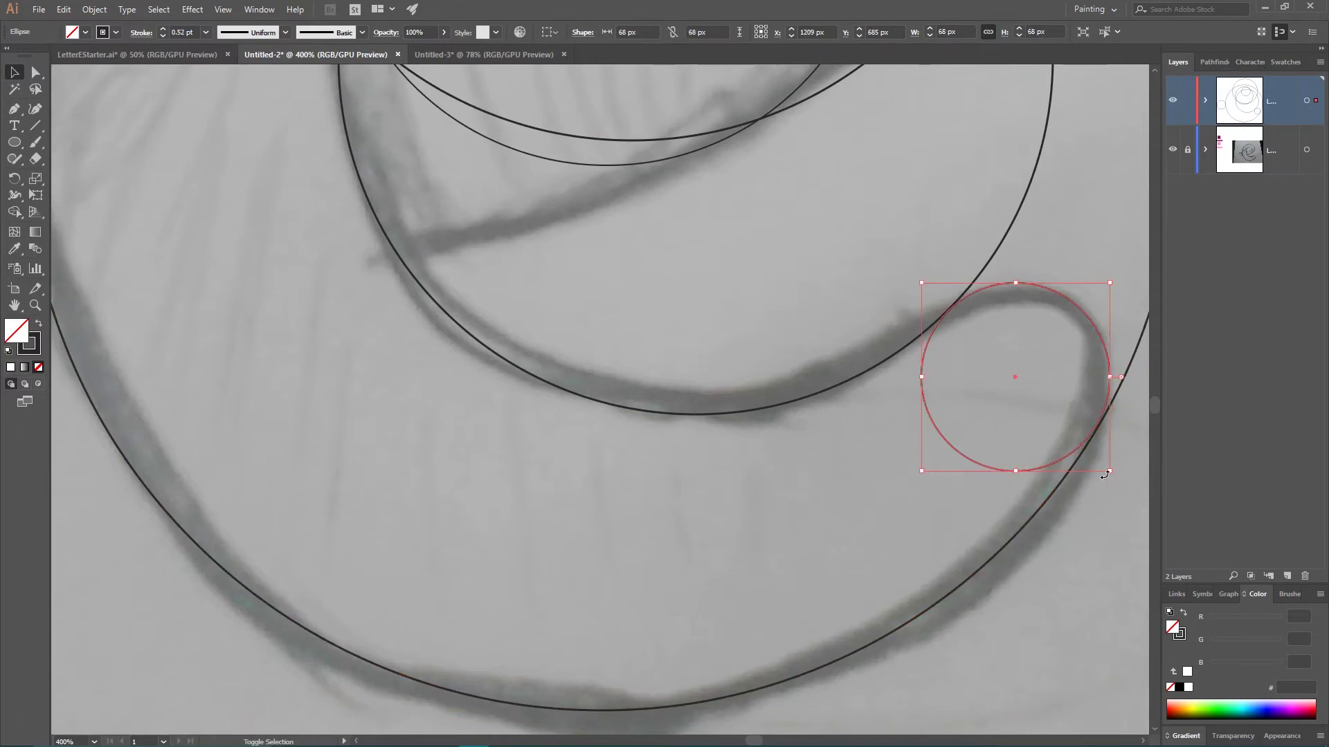
{"action": "left_click_drag", "start_coordinate": [1109, 471], "coordinate": [1111, 475]}
{"action": "scroll", "coordinate": [1097, 475], "scroll_direction": "down", "scroll_amount": 3}
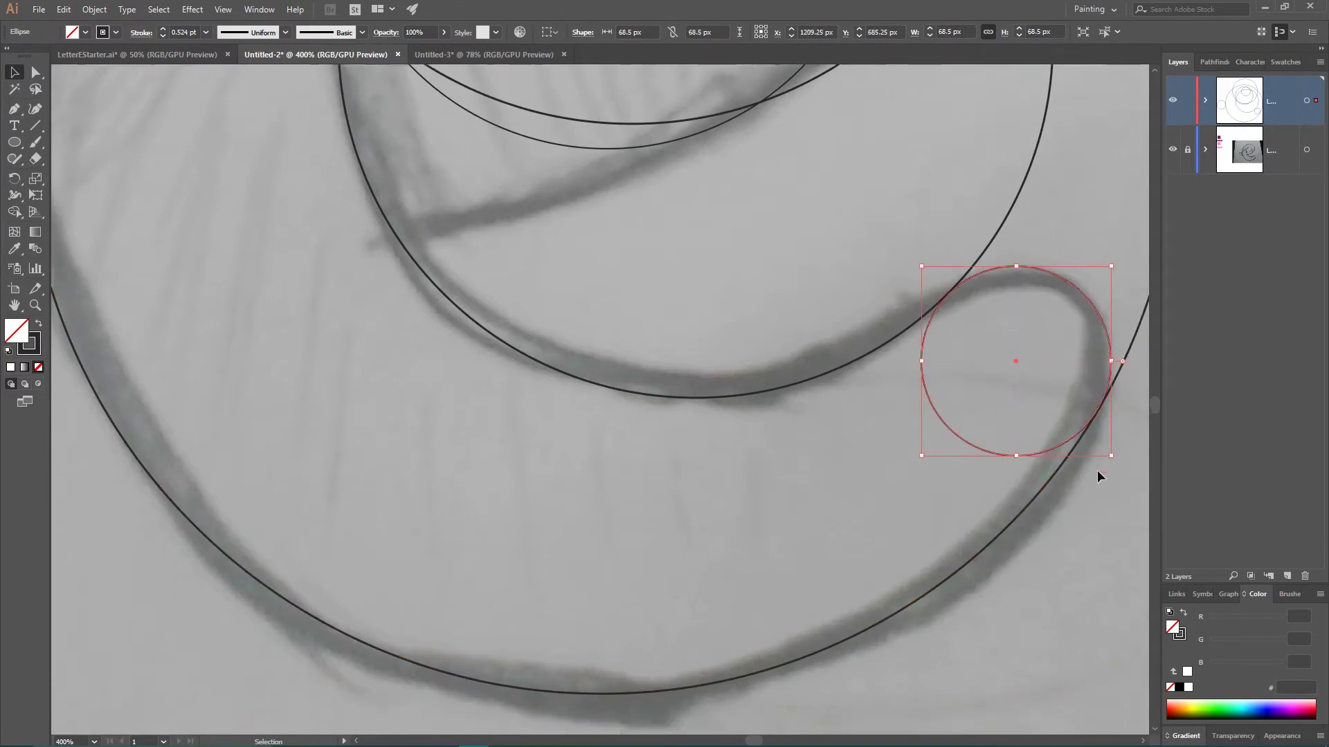
{"action": "key", "text": "ctrl+plus"}
{"action": "key", "text": "ctrl+plus"}
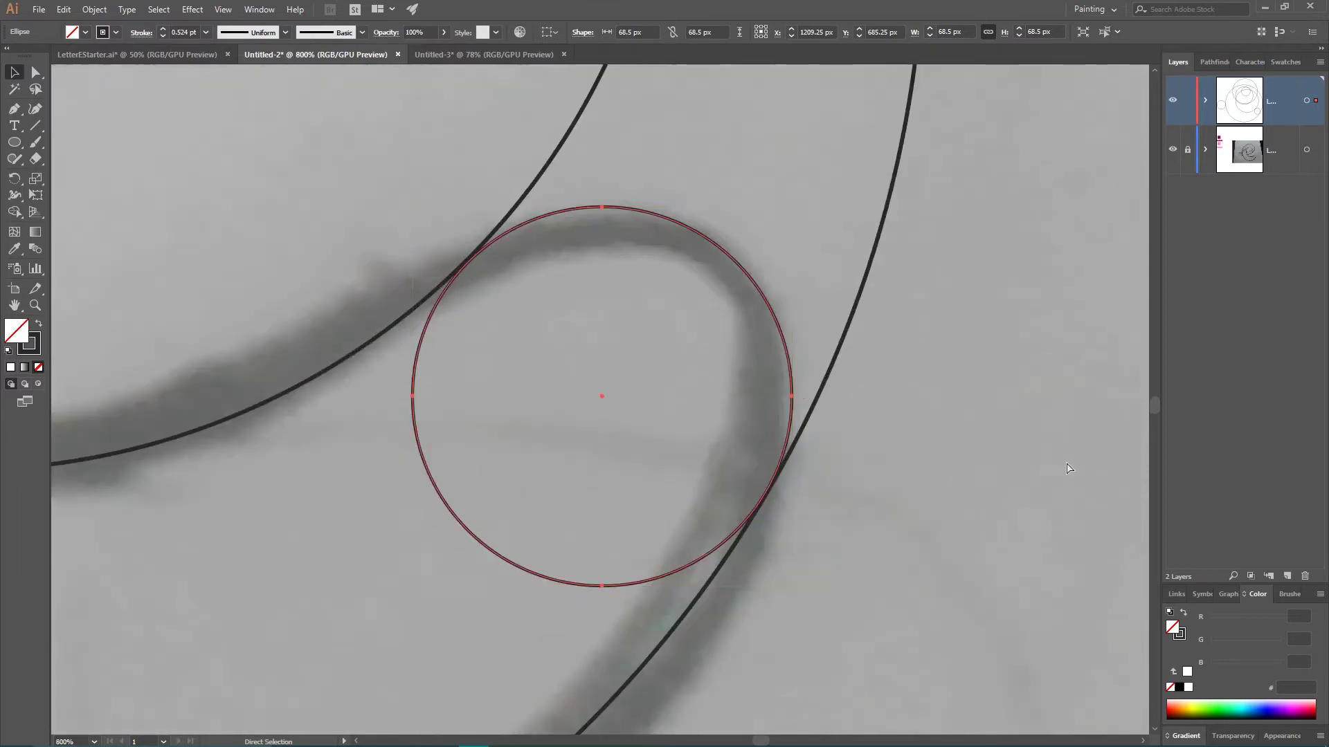
{"action": "left_click_drag", "start_coordinate": [792, 585], "coordinate": [794, 588]}
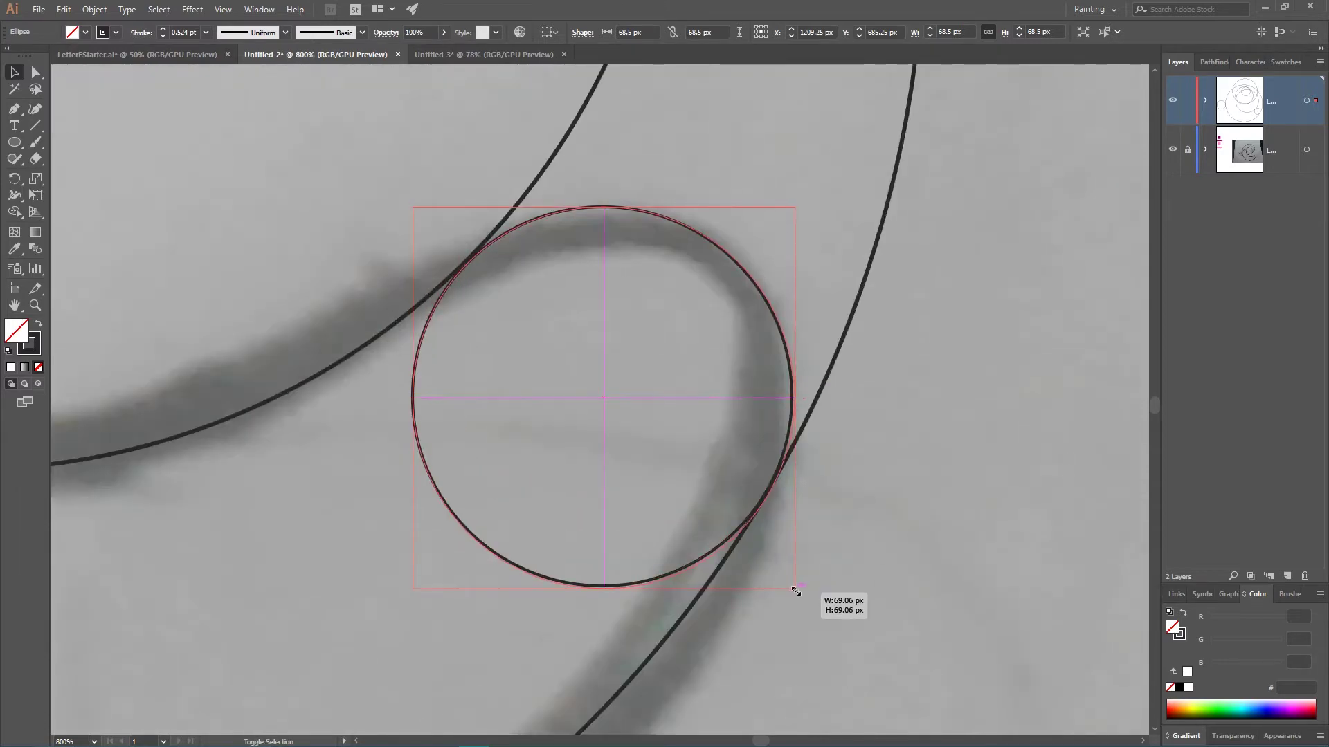
{"action": "left_click_drag", "start_coordinate": [415, 207], "coordinate": [408, 204]}
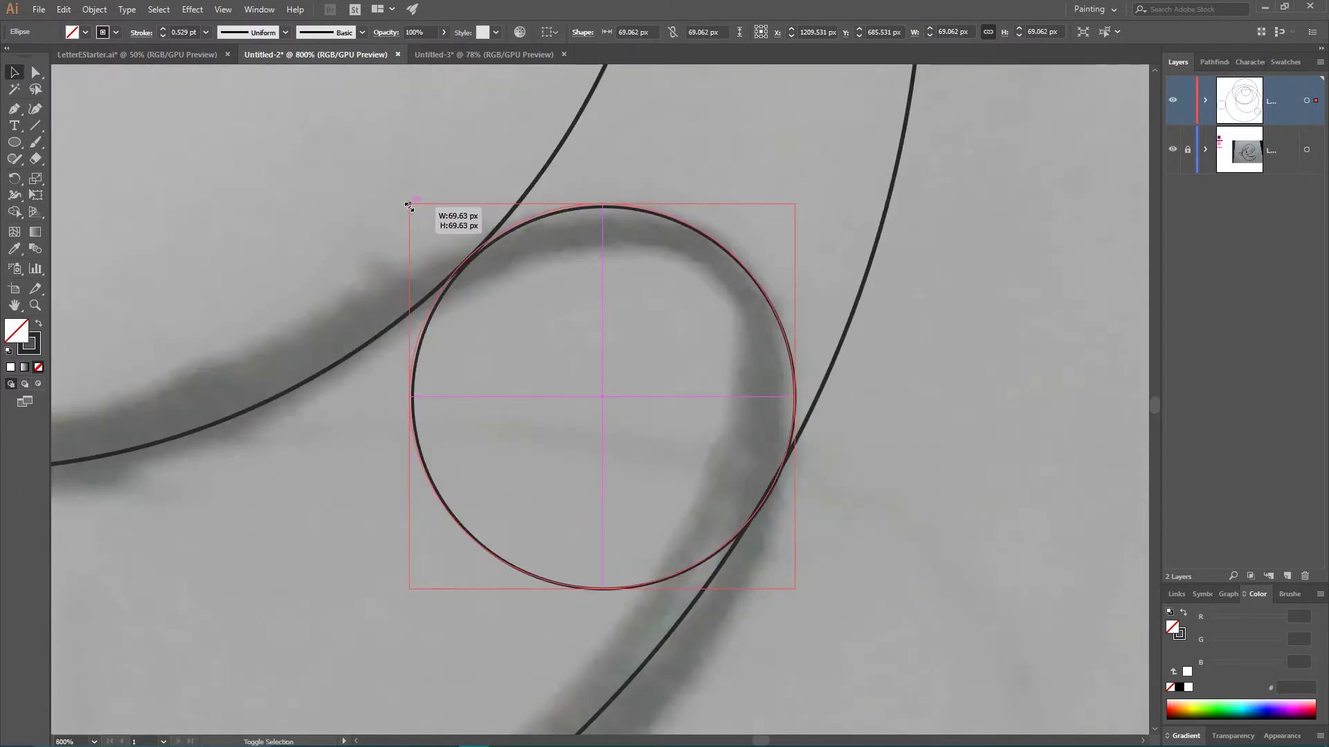
{"action": "left_click", "coordinate": [392, 178]}
- Nudge the small left circle into place over the sketch
{"action": "key", "text": "ctrl+minus"}
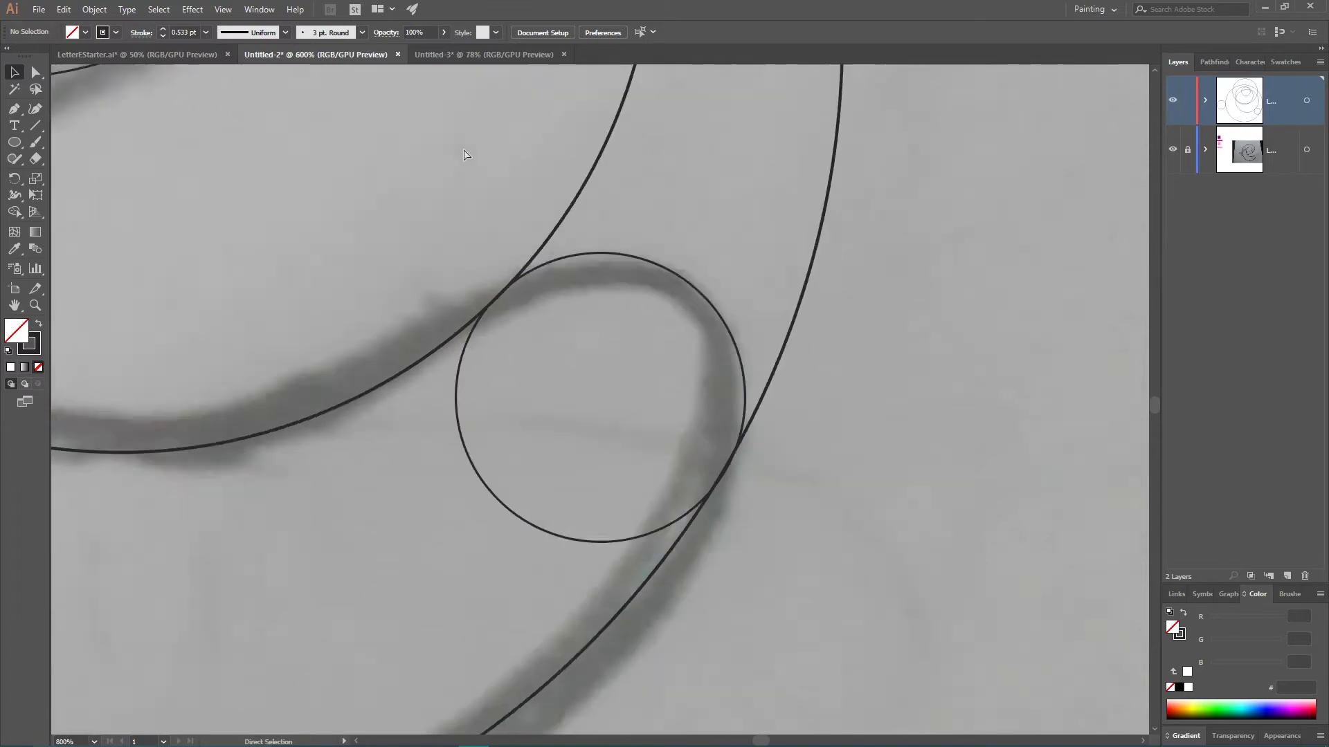
{"action": "key", "text": "ctrl+minus"}
{"action": "key", "text": "ctrl+minus"}
{"action": "key", "text": "ctrl+minus"}
{"action": "left_click", "coordinate": [209, 240]}
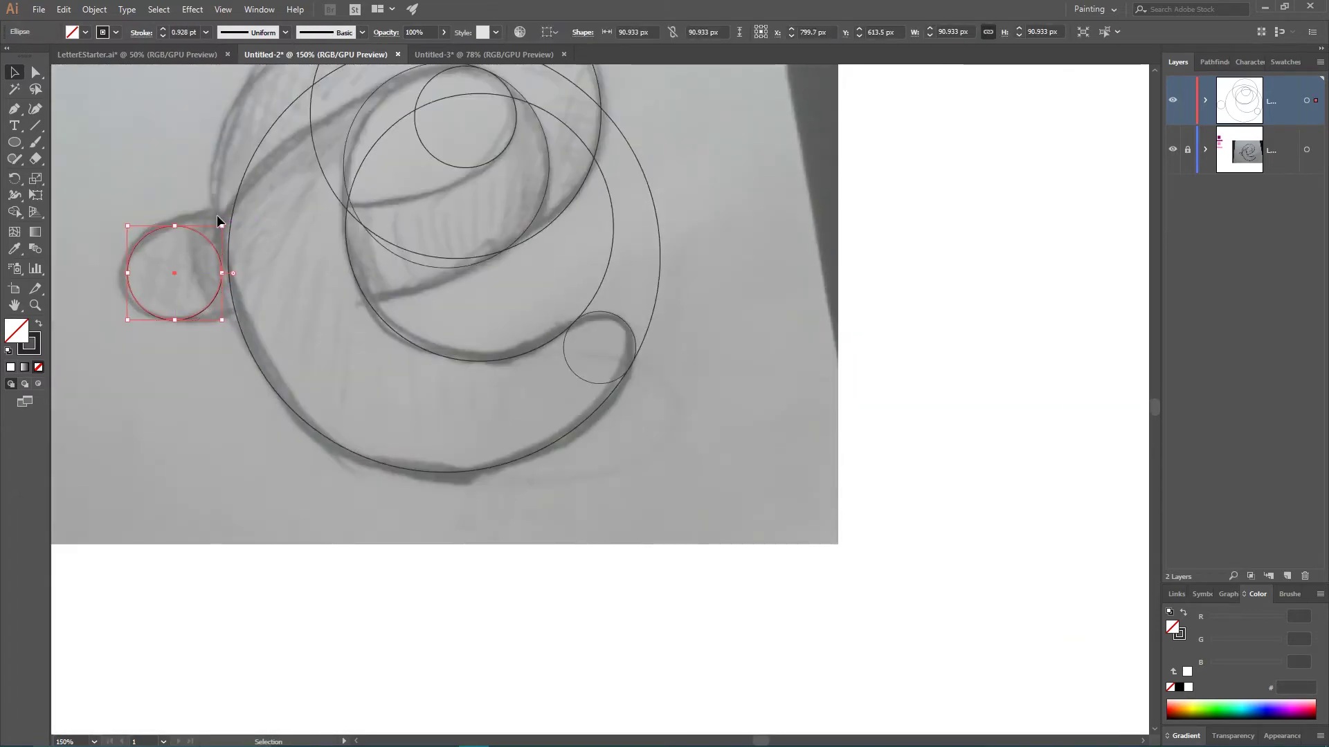
{"action": "left_click_drag", "start_coordinate": [218, 220], "coordinate": [212, 220]}
- Draw a pen curve from the small circle's bottom up into the inner circle
{"action": "left_click", "coordinate": [175, 180]}
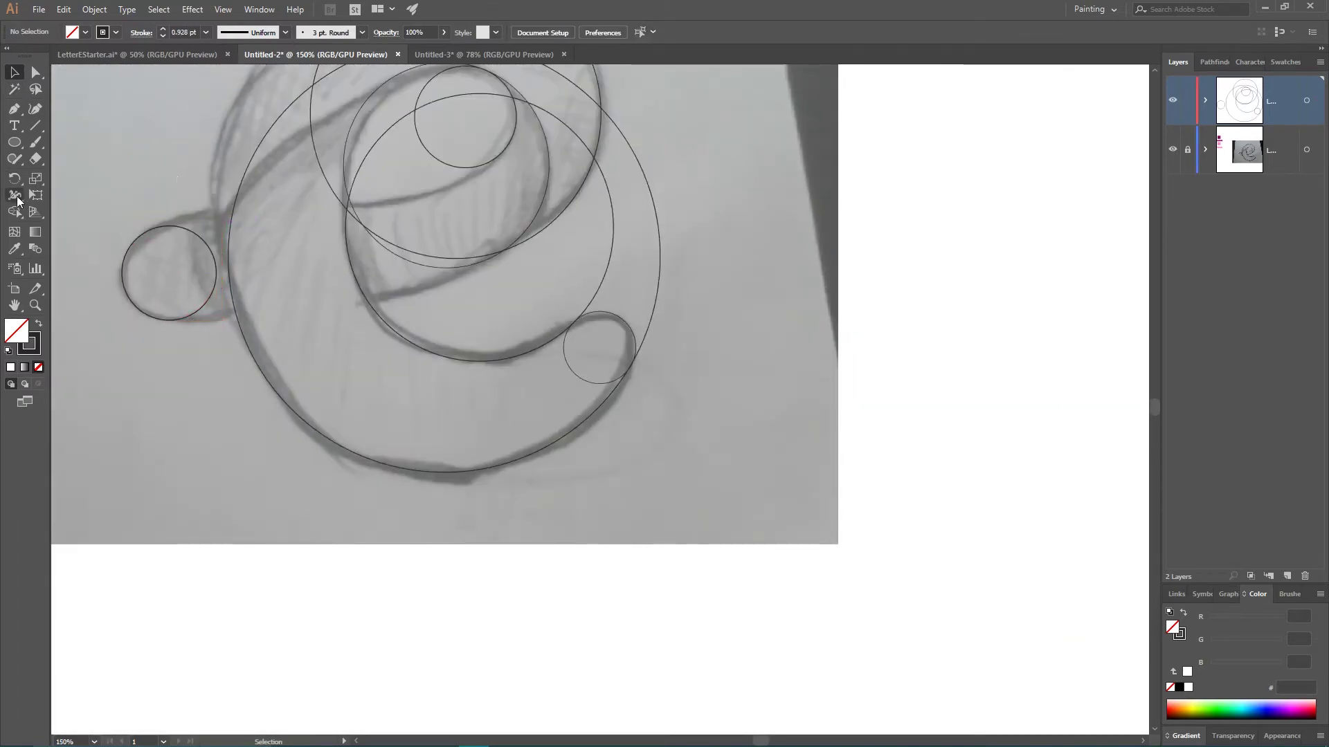
{"action": "left_click", "coordinate": [13, 109]}
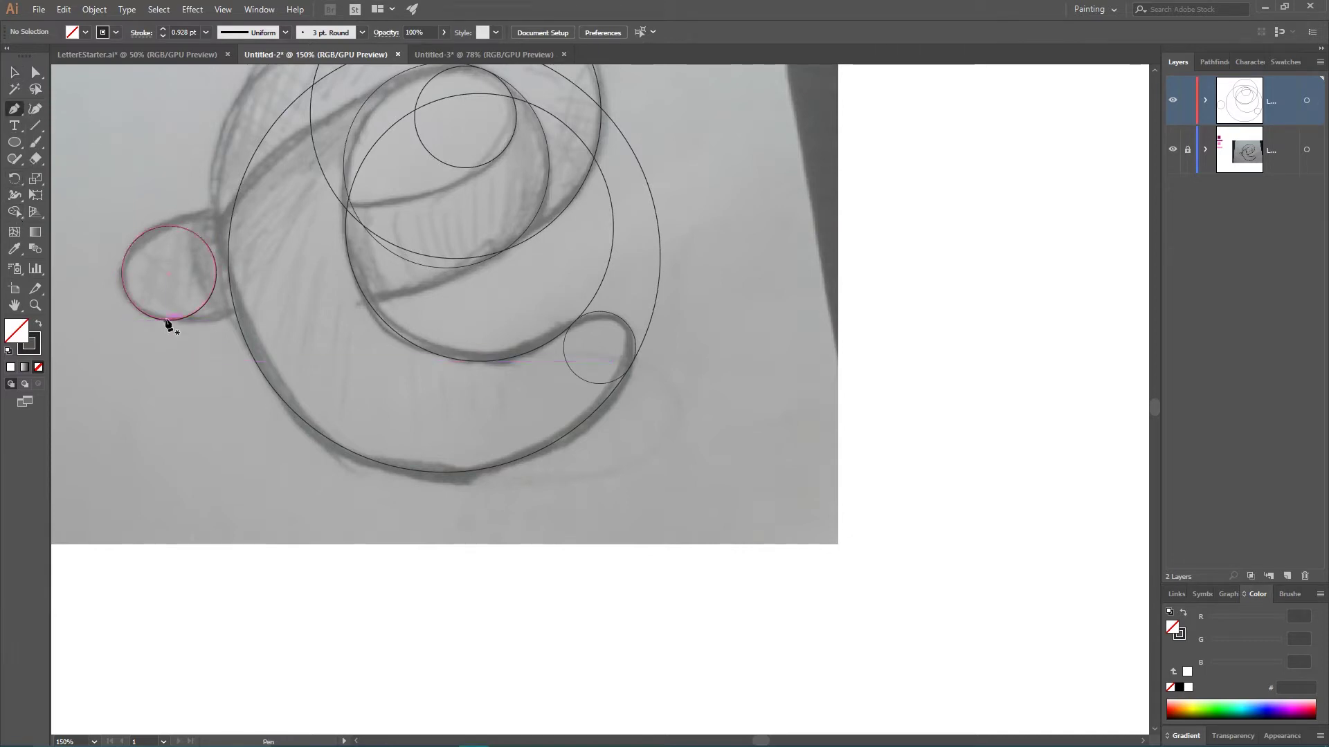
{"action": "left_click", "coordinate": [164, 320]}
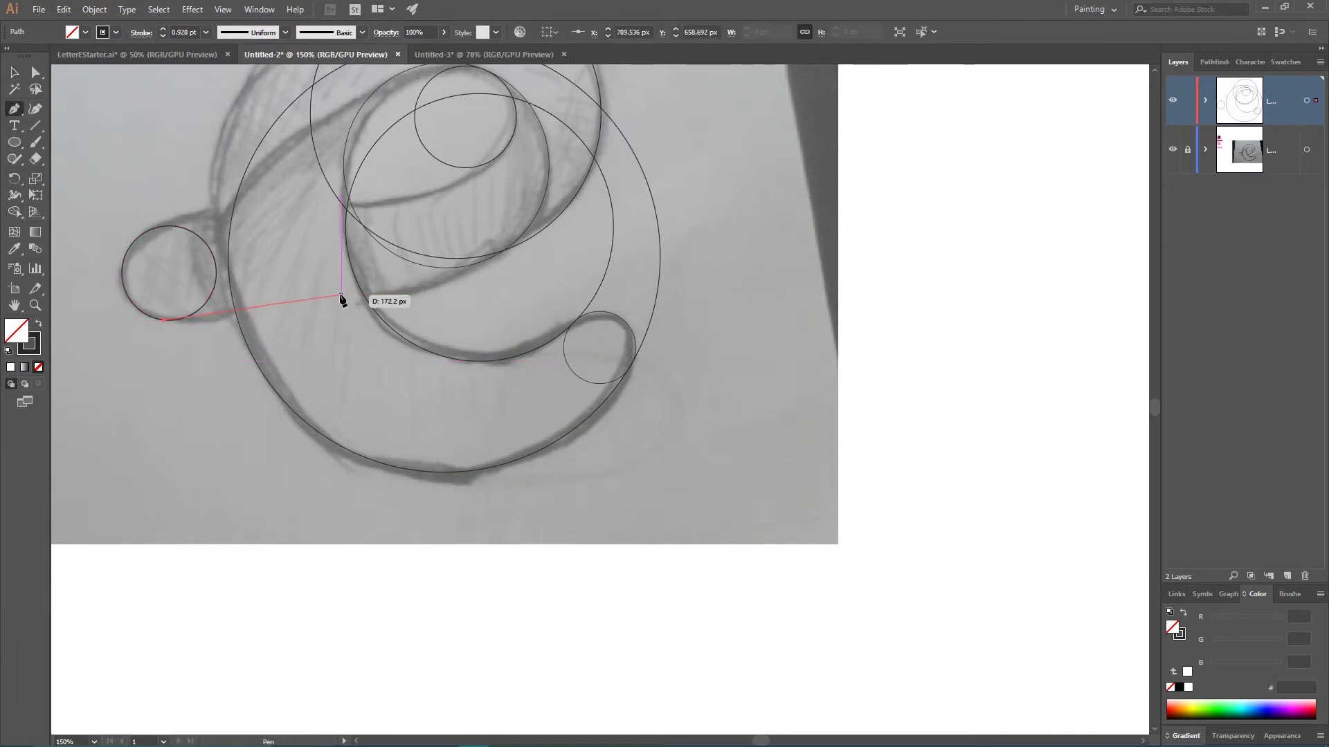
{"action": "mouse_move", "coordinate": [341, 295]}
{"action": "left_mouse_down"}
{"action": "mouse_move", "coordinate": [420, 274]}
{"action": "mouse_move", "coordinate": [382, 288]}
{"action": "left_mouse_up"}
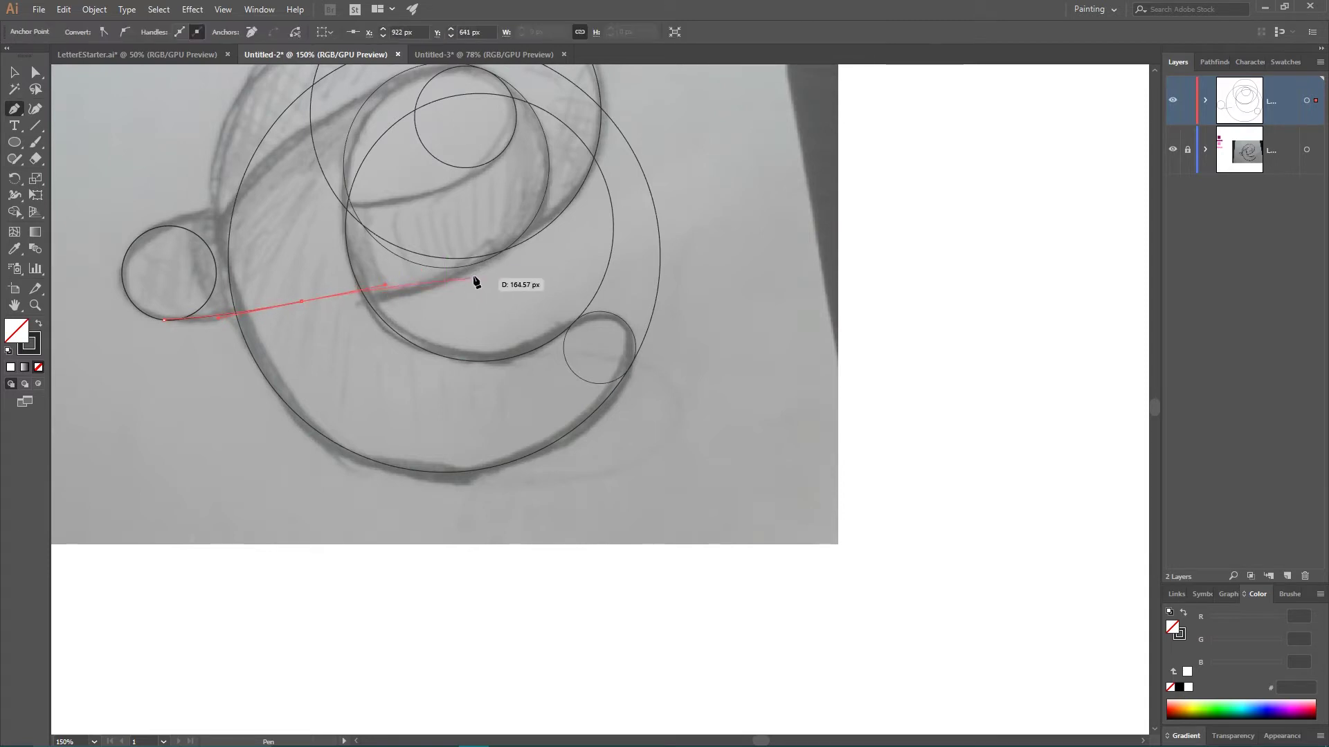
{"action": "left_click_drag", "start_coordinate": [522, 245], "coordinate": [622, 182]}
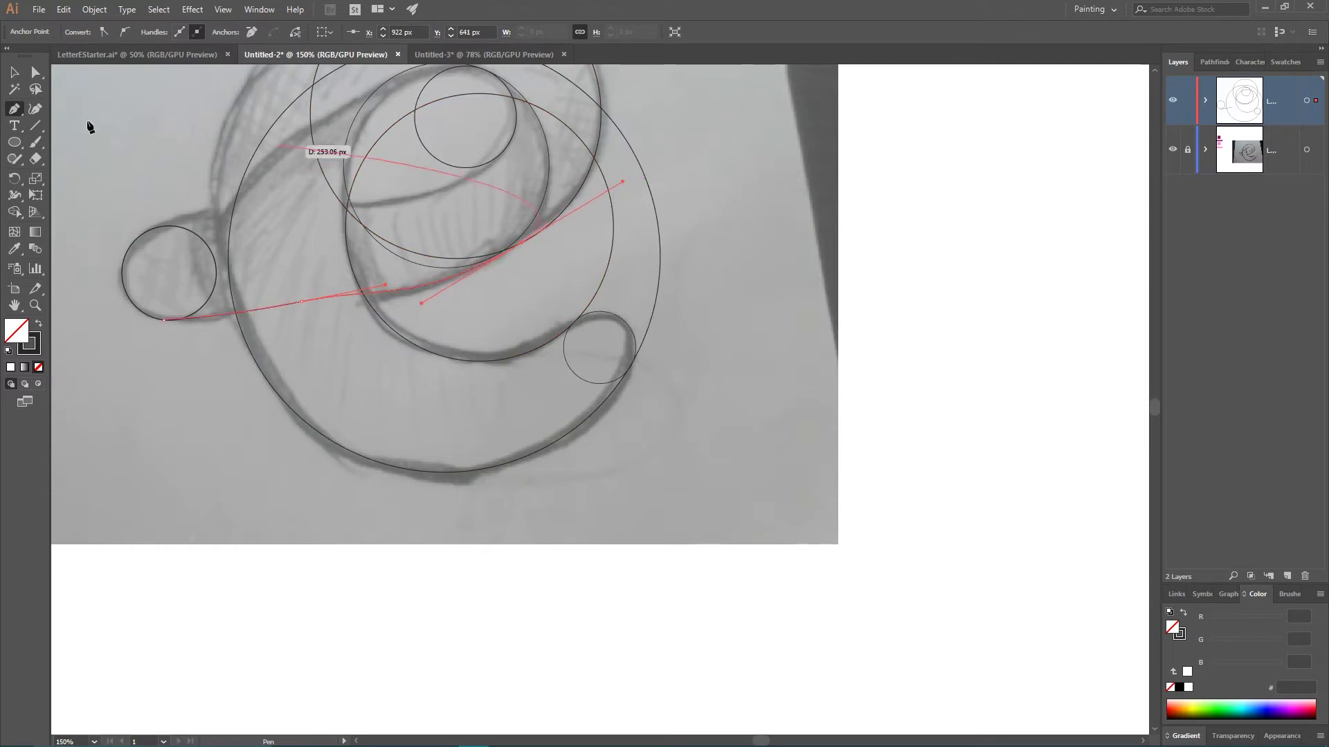
{"action": "left_click", "coordinate": [35, 72]}
{"action": "left_click_drag", "start_coordinate": [298, 303], "coordinate": [287, 304]}
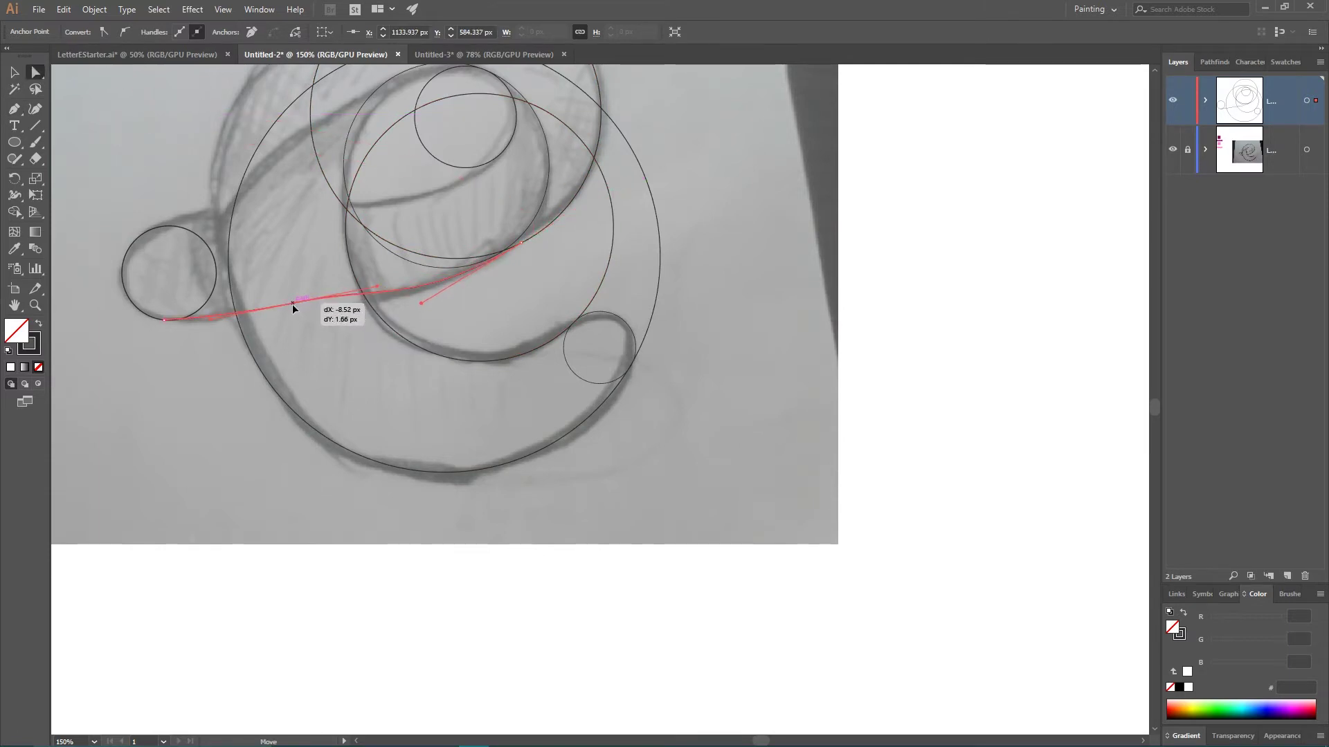
- Inspect the first tail curve's middle anchor and its join with the circles
{"action": "left_click", "coordinate": [319, 340]}
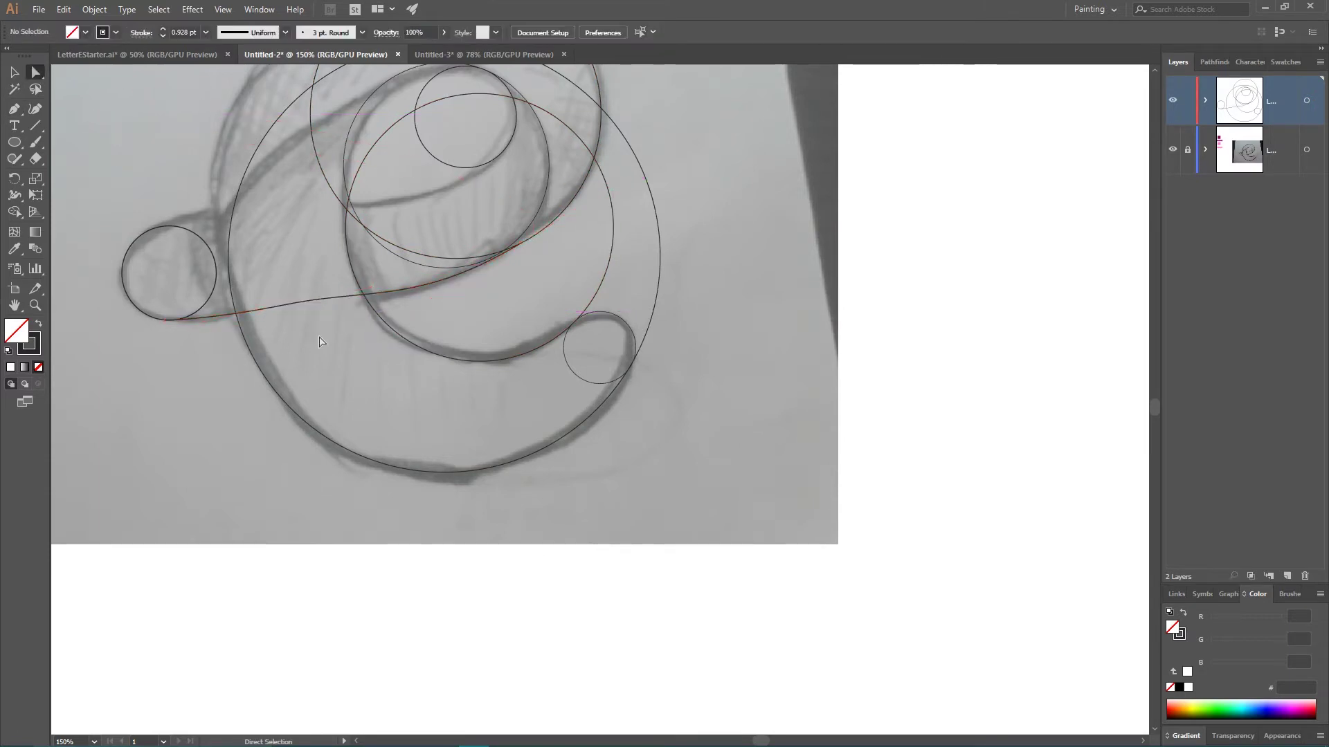
{"action": "left_click", "coordinate": [351, 295]}
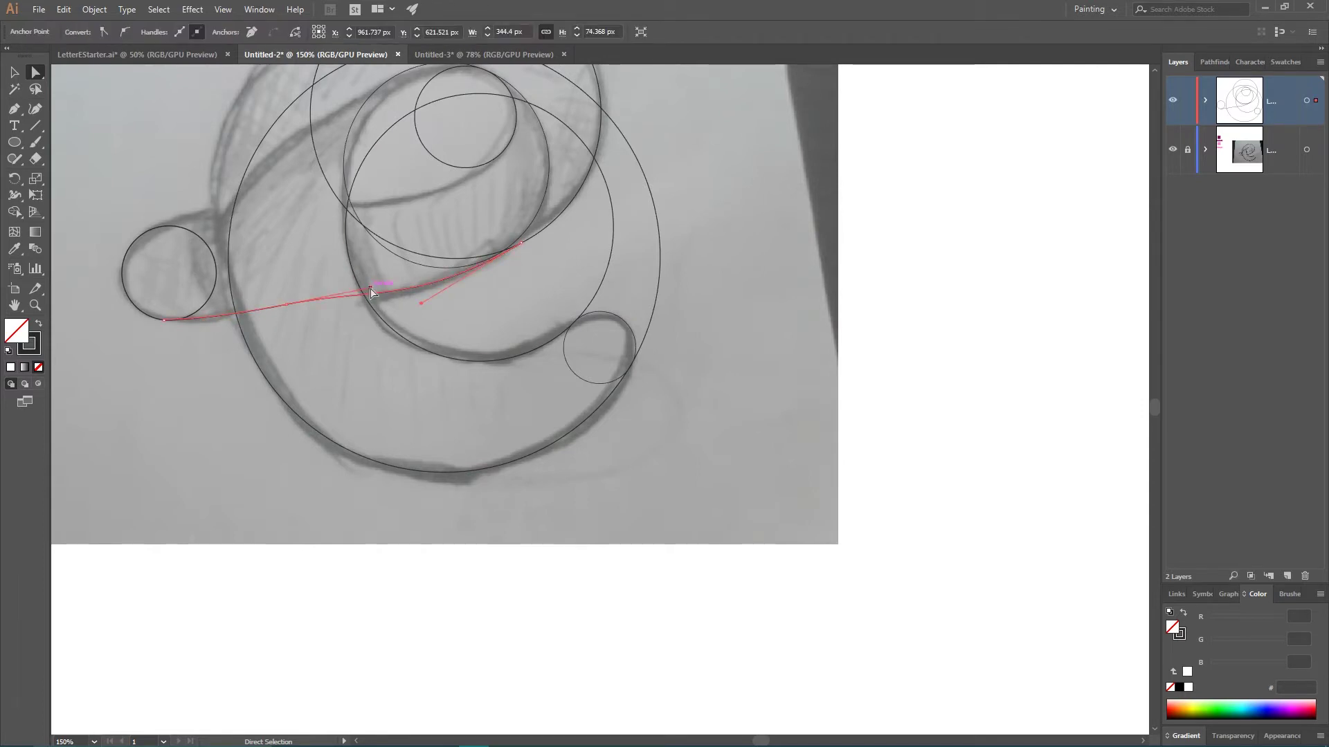
{"action": "left_click", "coordinate": [287, 304]}
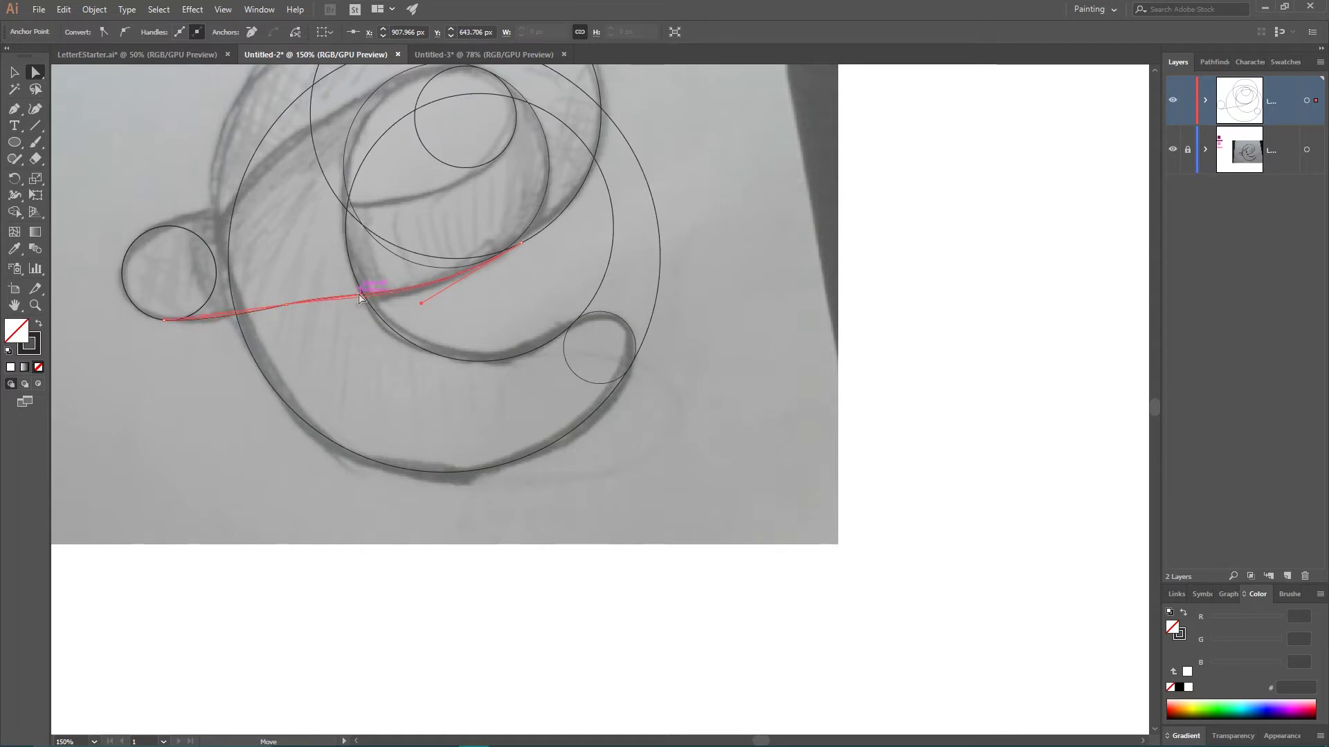
{"action": "left_click", "coordinate": [355, 325]}
{"action": "key", "text": "ctrl+equal"}
{"action": "key", "text": "ctrl+equal"}
{"action": "key", "text": "ctrl+equal"}
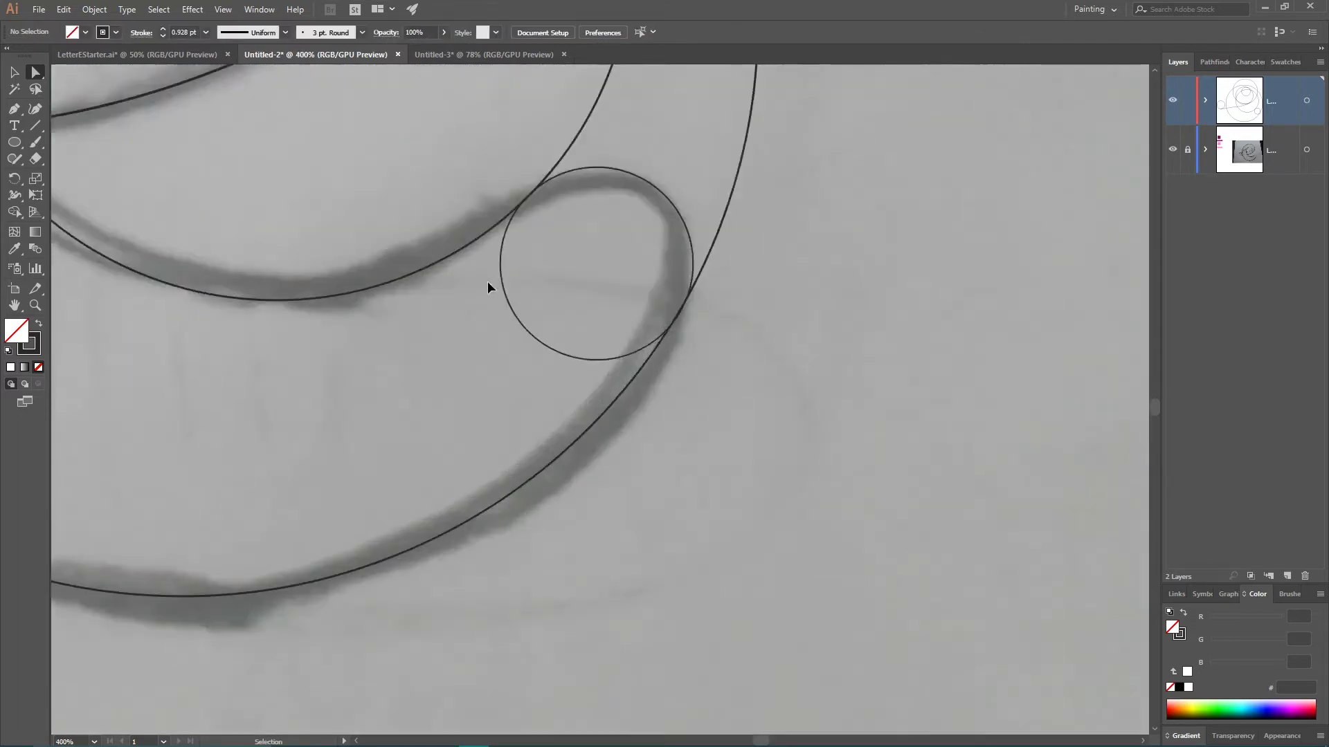
{"action": "key", "text": "ctrl+equal"}
{"action": "scroll", "coordinate": [253, 237], "scroll_direction": "up", "scroll_amount": 6}
{"action": "left_click", "coordinate": [236, 269]}
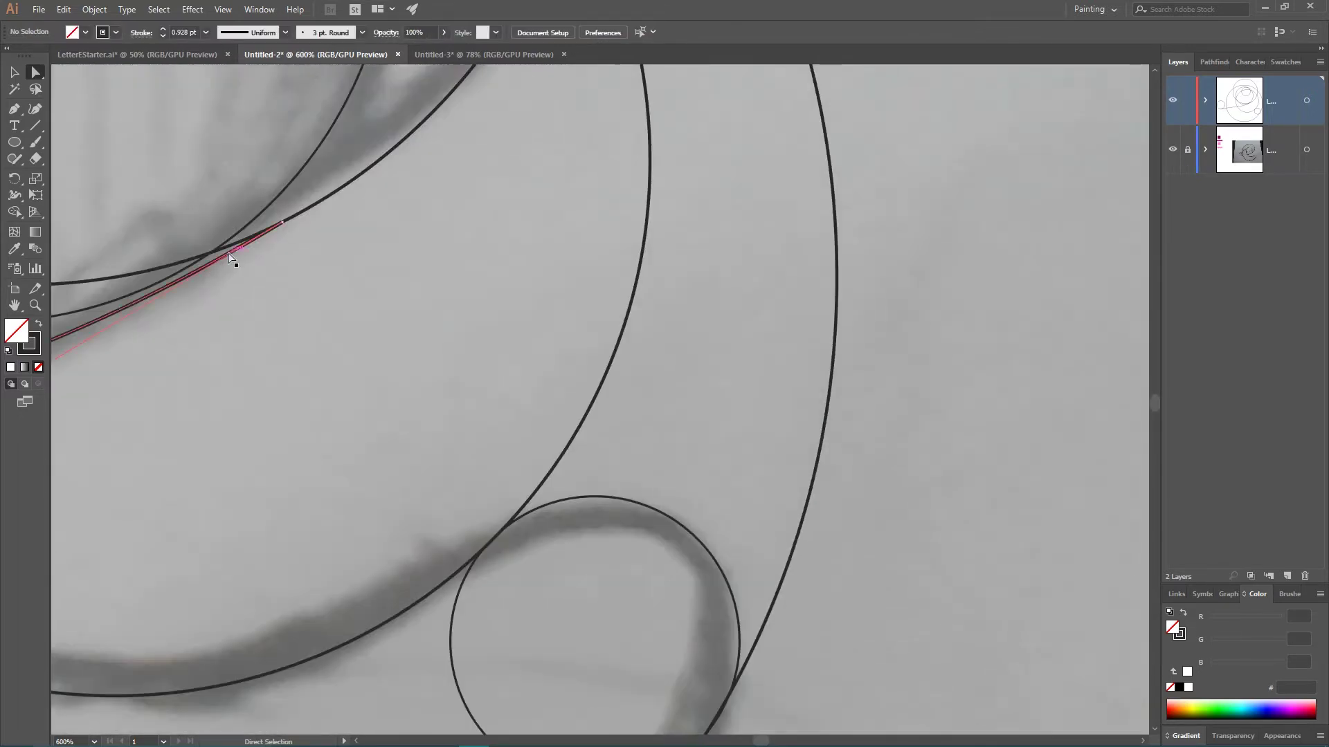
{"action": "left_click", "coordinate": [322, 249]}
{"action": "key", "text": "ctrl+minus"}
{"action": "key", "text": "ctrl+minus"}
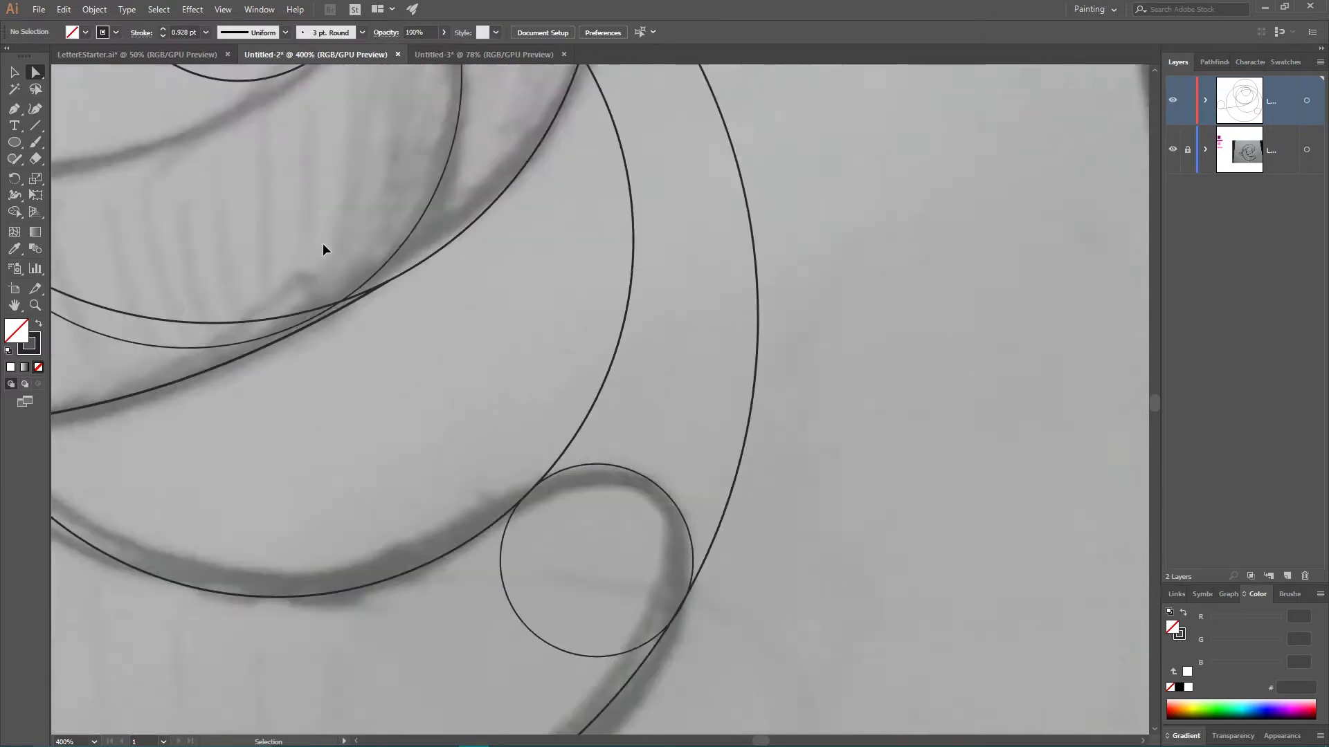
{"action": "key", "text": "ctrl+minus"}
{"action": "key", "text": "ctrl+minus"}
- Draw a second pen curve from the small circle's top around the inner circle
{"action": "left_click", "coordinate": [14, 108]}
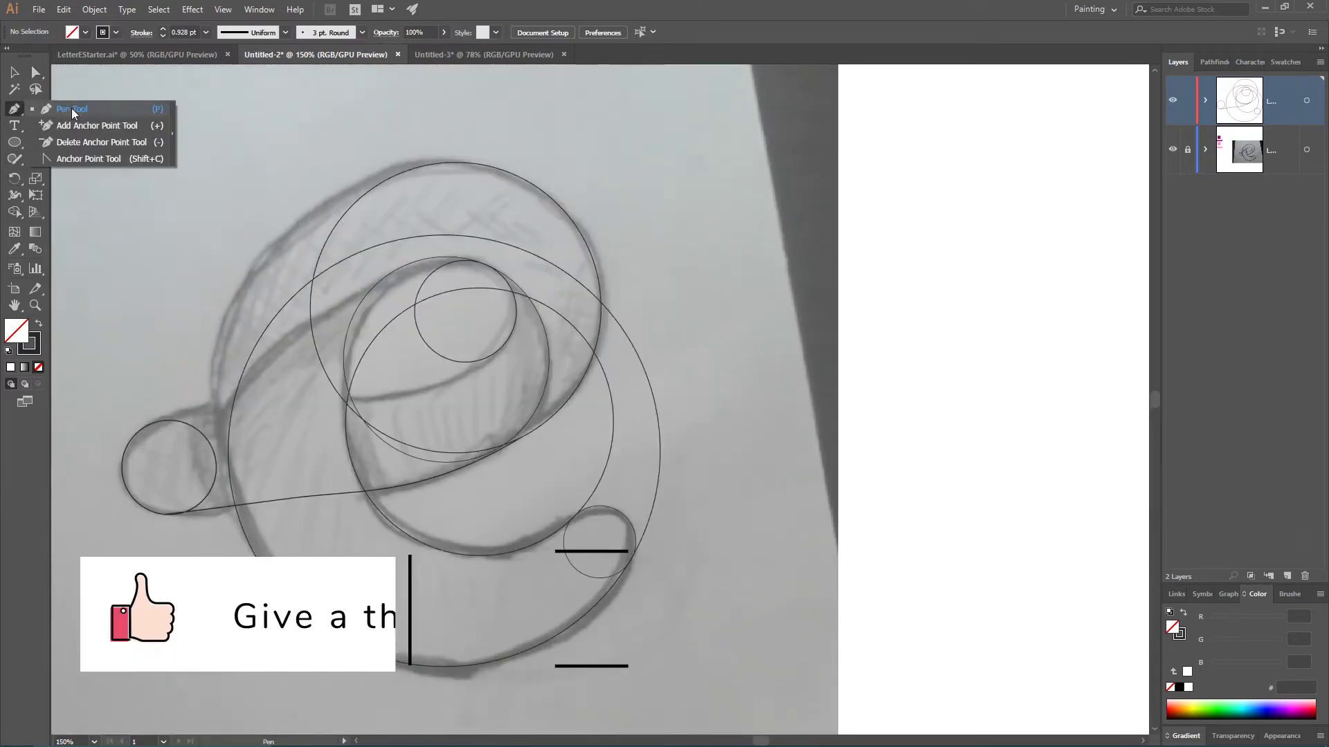
{"action": "left_click", "coordinate": [159, 420]}
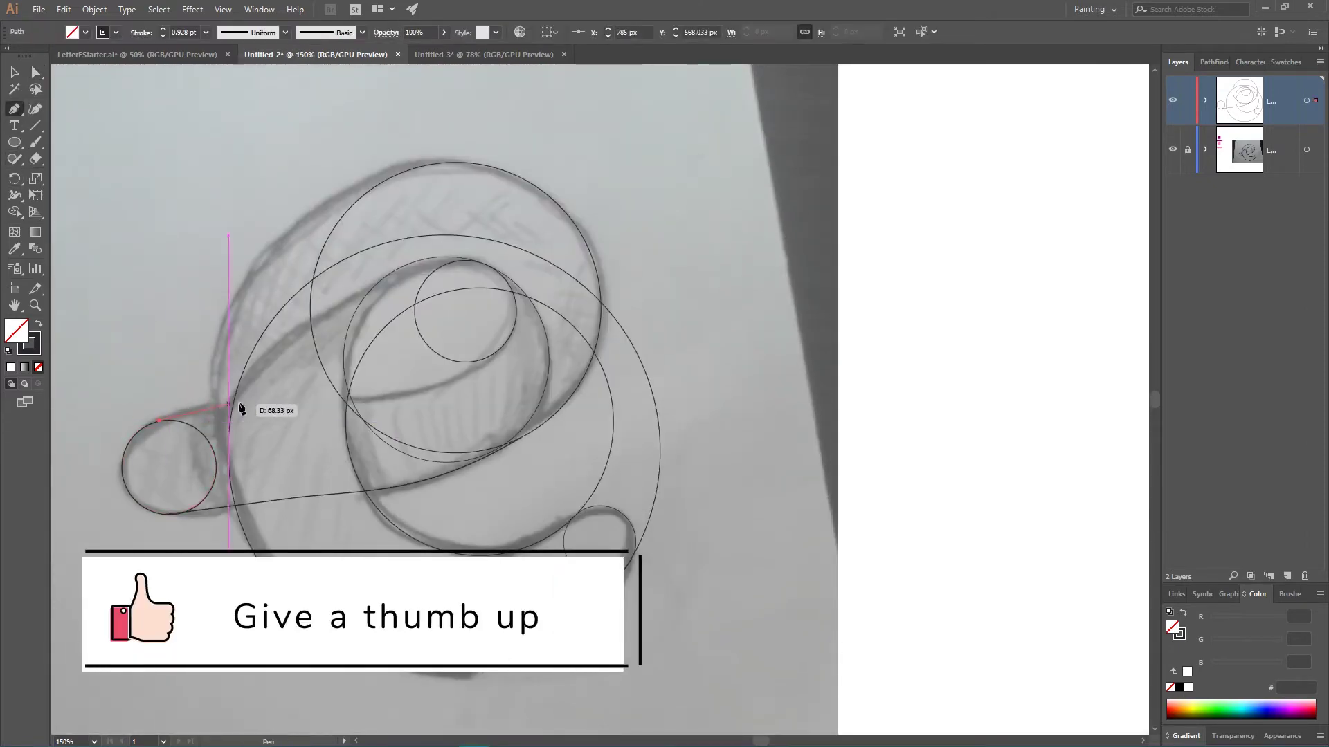
{"action": "left_click_drag", "start_coordinate": [278, 399], "coordinate": [353, 405]}
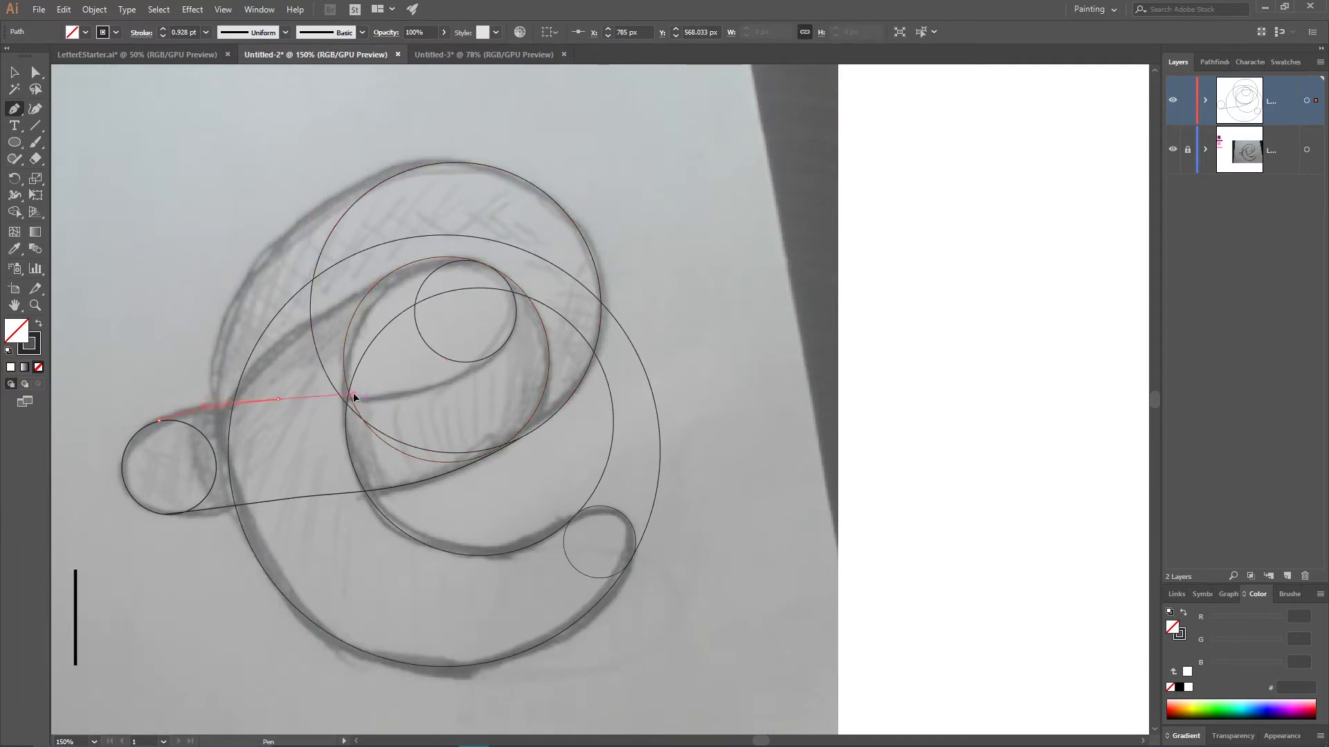
{"action": "mouse_move", "coordinate": [444, 380]}
{"action": "left_mouse_down"}
{"action": "mouse_move", "coordinate": [484, 368]}
{"action": "mouse_move", "coordinate": [534, 311]}
{"action": "mouse_move", "coordinate": [522, 312]}
{"action": "left_mouse_up"}
{"action": "left_click", "coordinate": [620, 182], "text": "ctrl"}
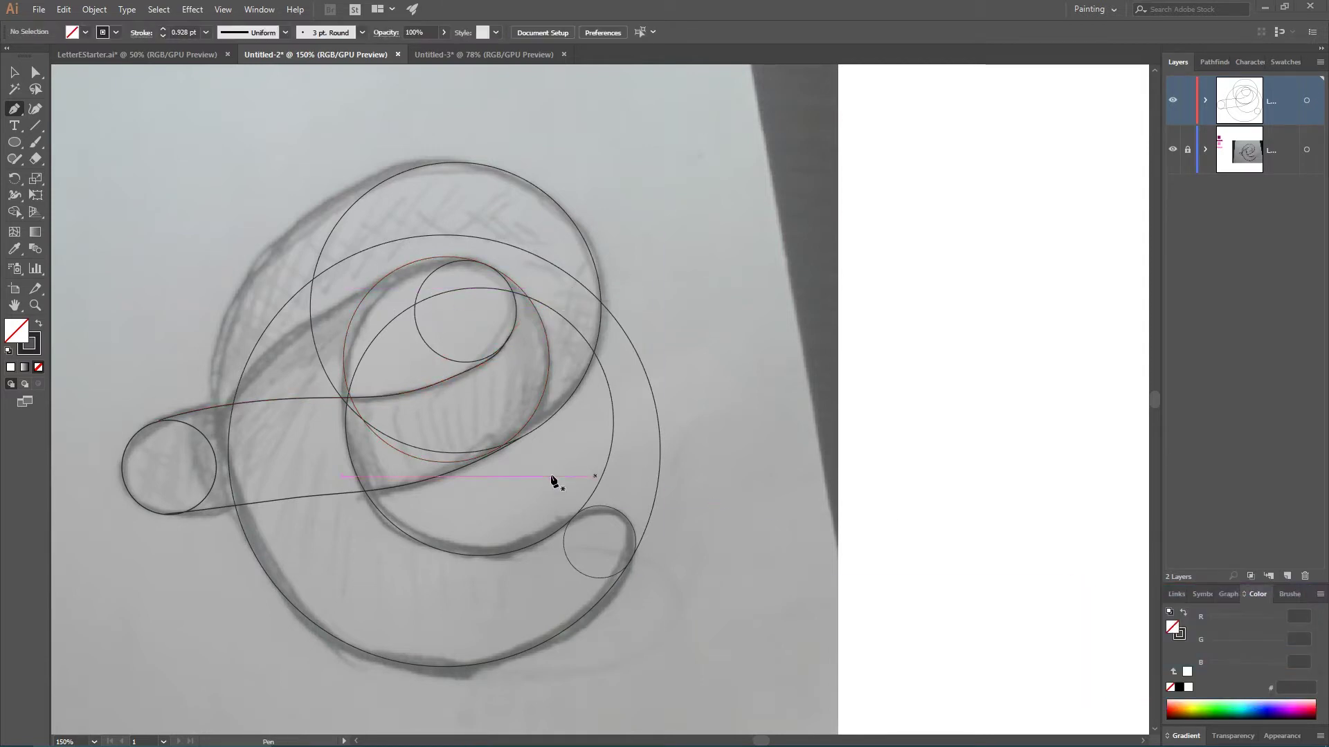
- Move the second curve's join anchor onto the circle edge and smooth its handles
{"action": "key", "text": "ctrl+plus"}
{"action": "key", "text": "ctrl+plus"}
{"action": "key", "text": "ctrl+plus"}
{"action": "key", "text": "a"}
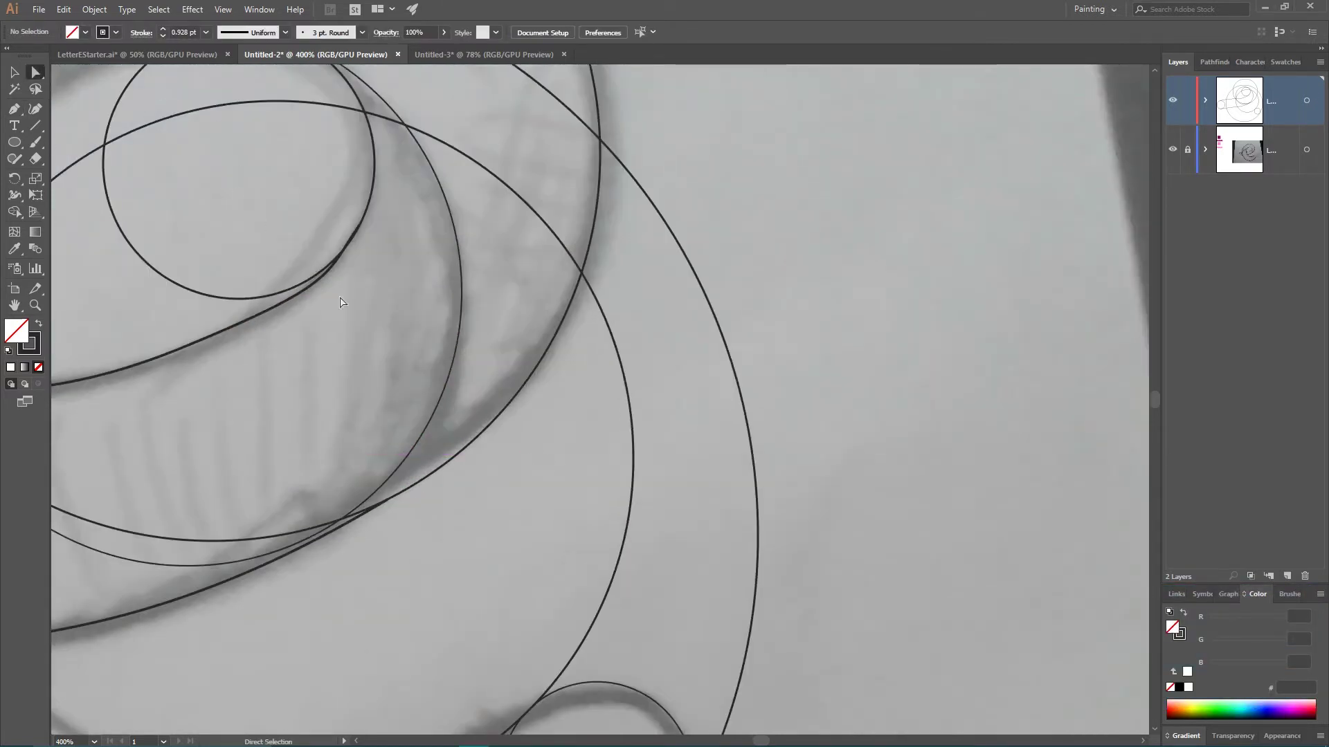
{"action": "left_click", "coordinate": [331, 284]}
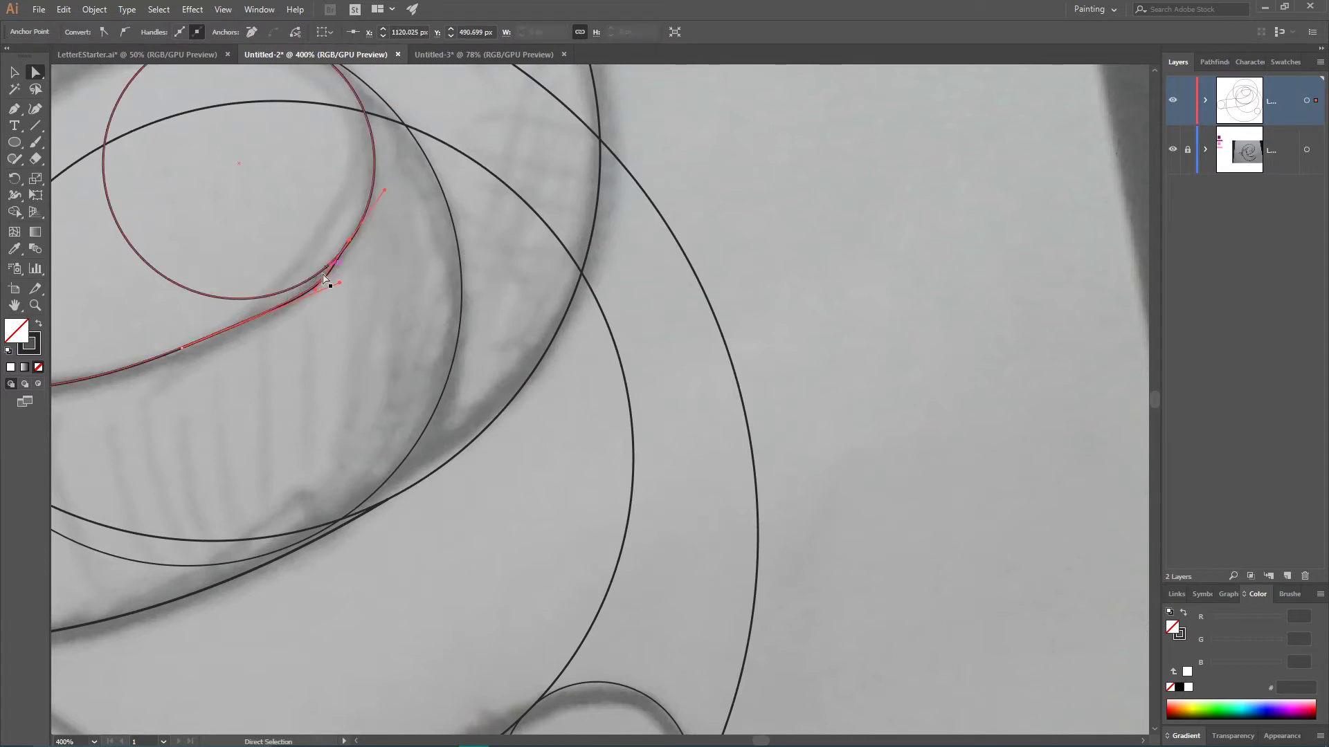
{"action": "left_click_drag", "start_coordinate": [325, 279], "coordinate": [310, 279]}
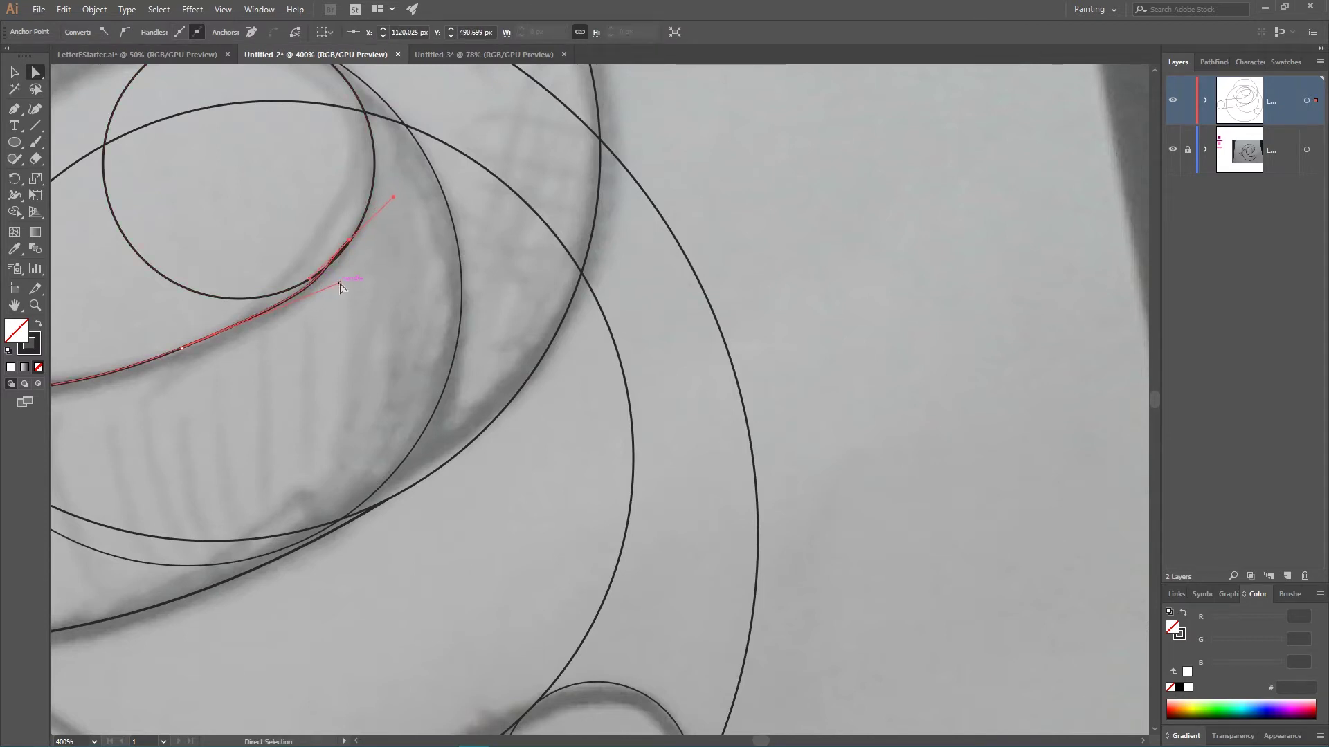
{"action": "left_click_drag", "start_coordinate": [340, 288], "coordinate": [303, 302]}
{"action": "left_click_drag", "start_coordinate": [182, 349], "coordinate": [175, 351]}
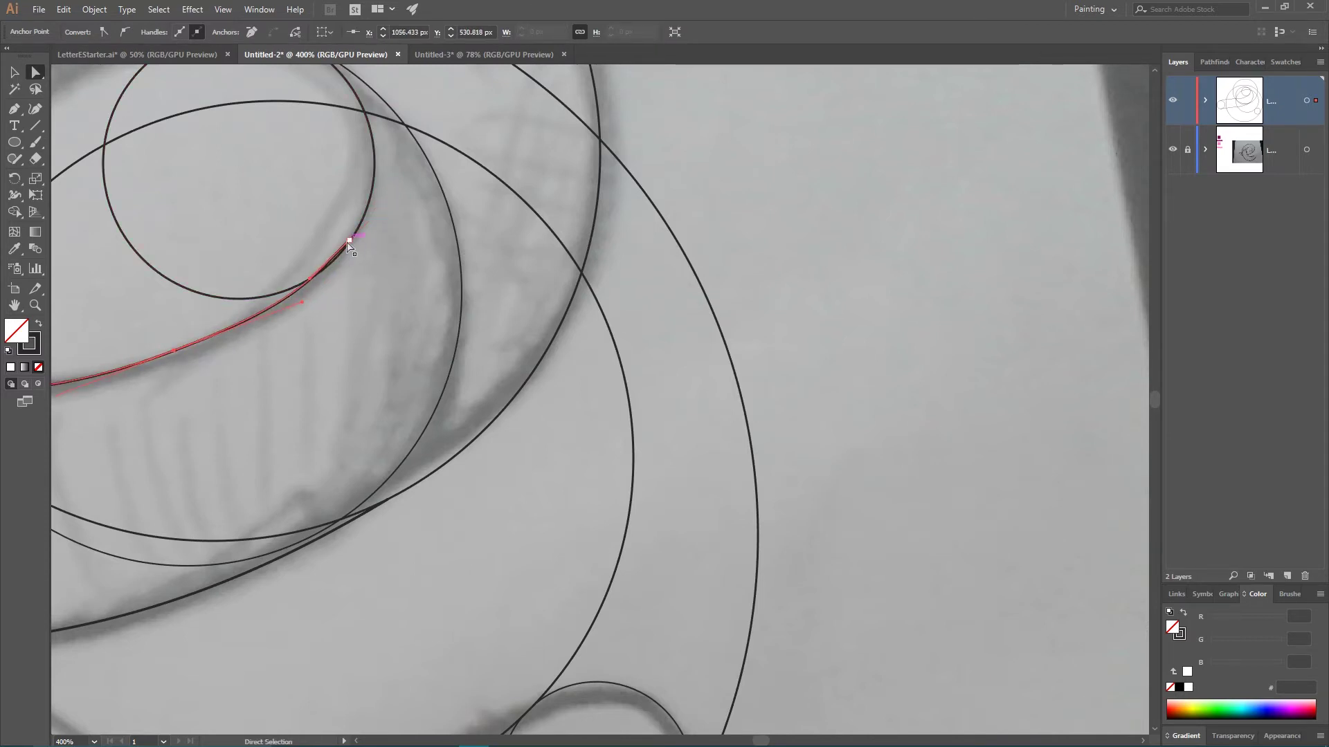
{"action": "left_click_drag", "start_coordinate": [350, 241], "coordinate": [340, 251]}
{"action": "left_click", "coordinate": [334, 291]}
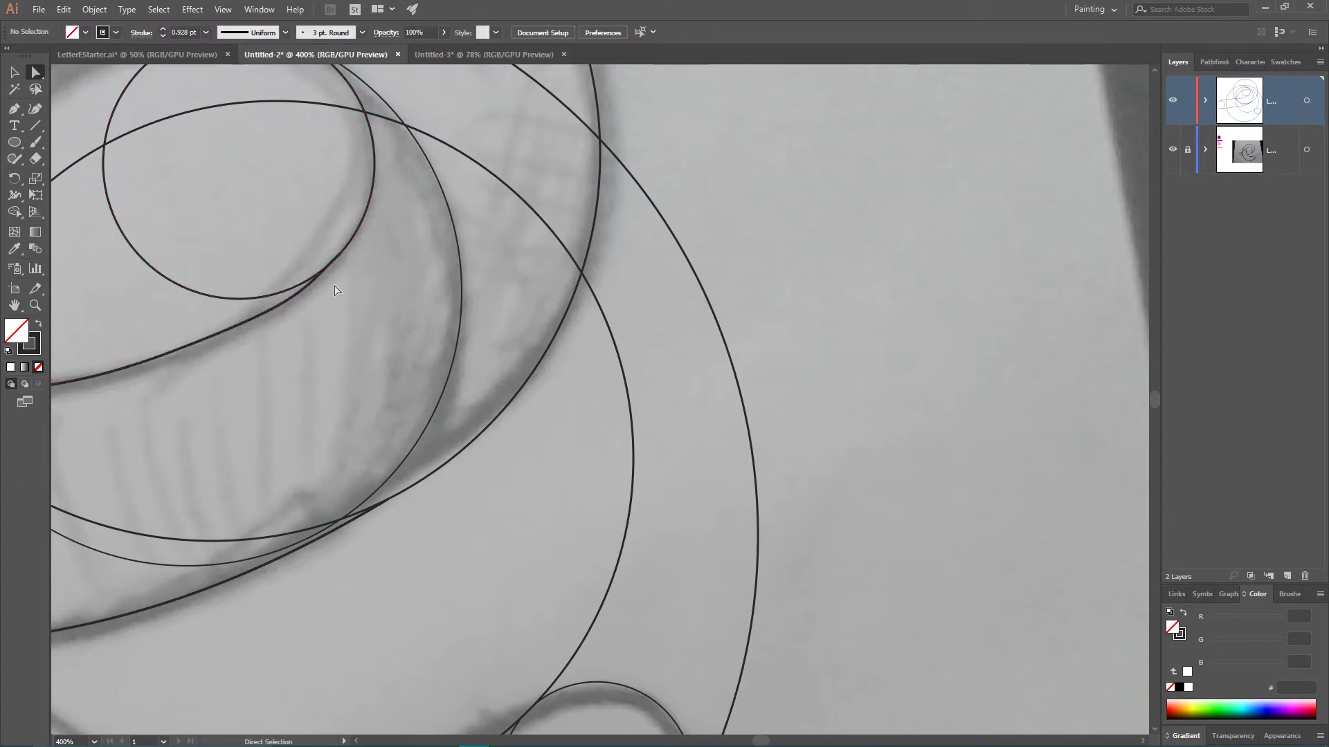
{"action": "key", "text": "ctrl+minus"}
{"action": "key", "text": "ctrl+minus"}
{"action": "key", "text": "ctrl+minus"}
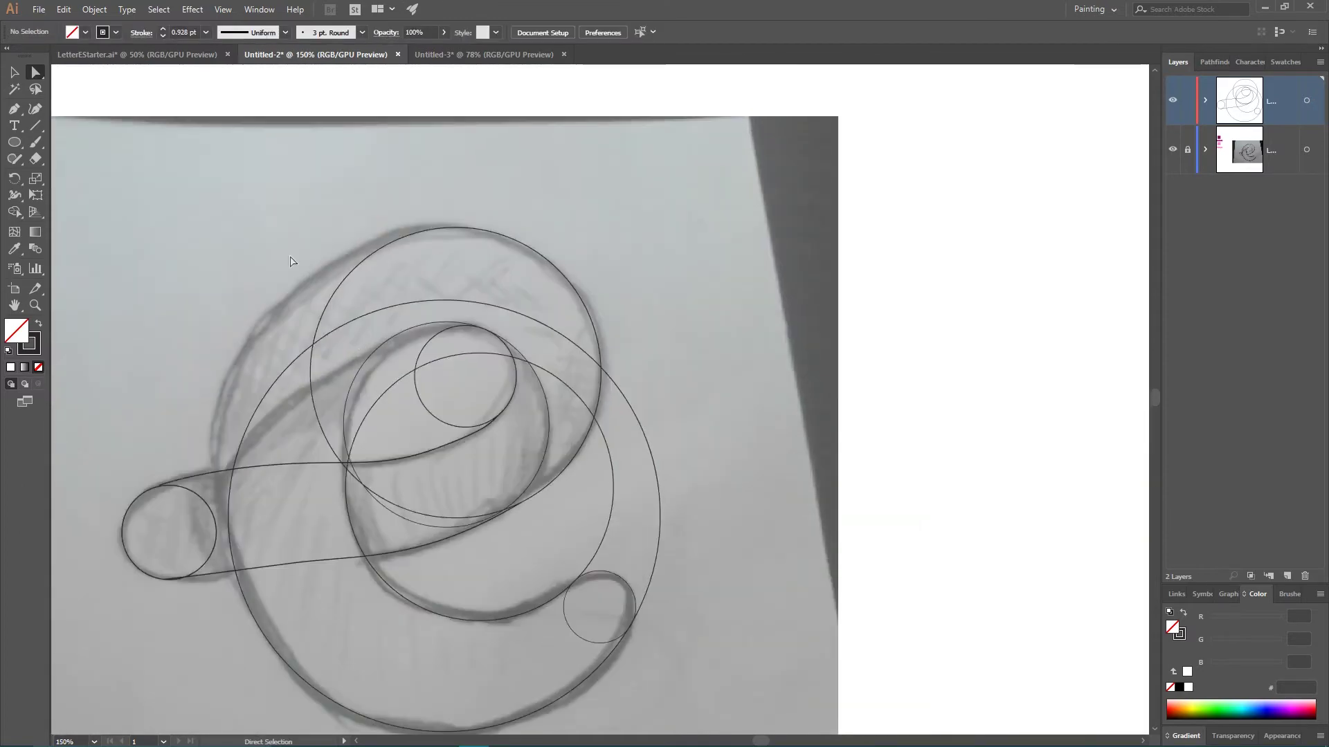
- Draw a pen curve from the upper circle's top down the letter's outer left edge
{"action": "key", "text": "p"}
{"action": "left_click", "coordinate": [446, 227]}
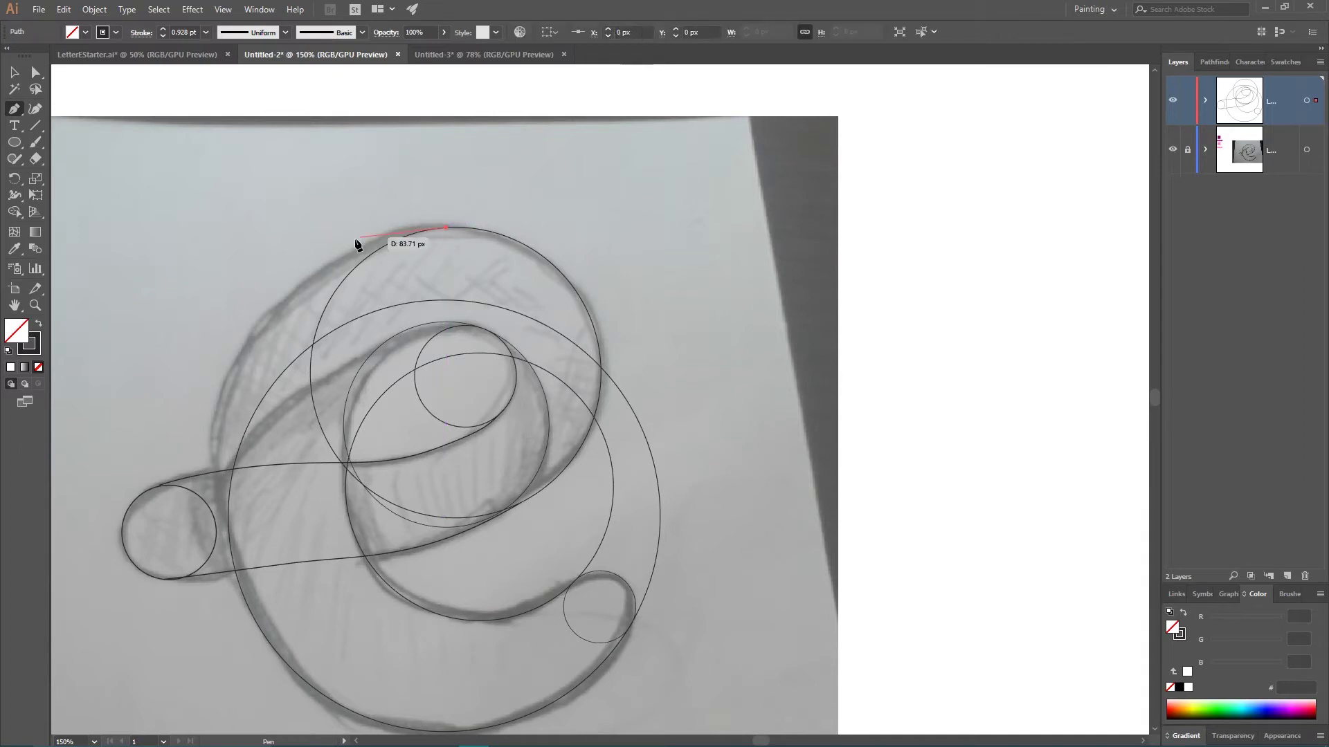
{"action": "left_click_drag", "start_coordinate": [272, 312], "coordinate": [207, 392]}
{"action": "left_click_drag", "start_coordinate": [233, 564], "coordinate": [266, 668]}
{"action": "left_click", "coordinate": [372, 606], "text": "ctrl"}
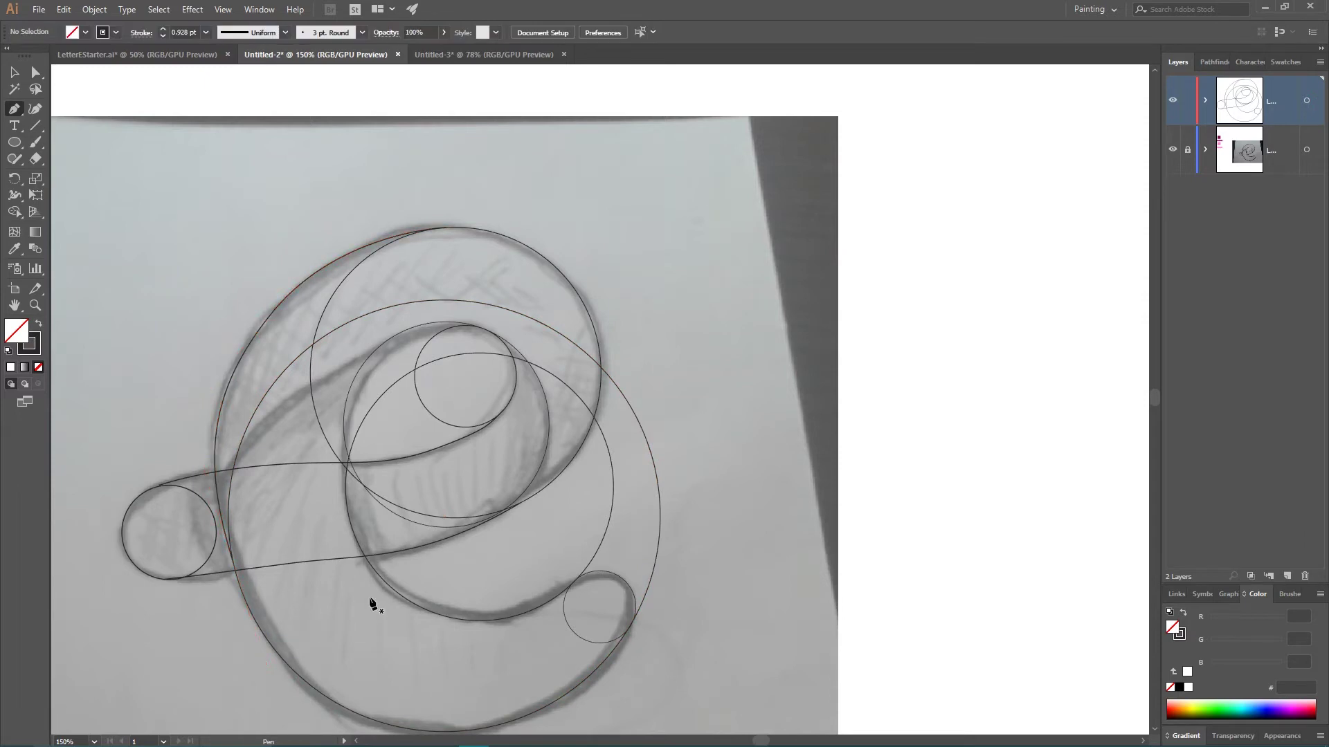
- Adjust the outer curve's lower anchor to follow the sketch
{"action": "key", "text": "a"}
{"action": "left_click", "coordinate": [223, 545]}
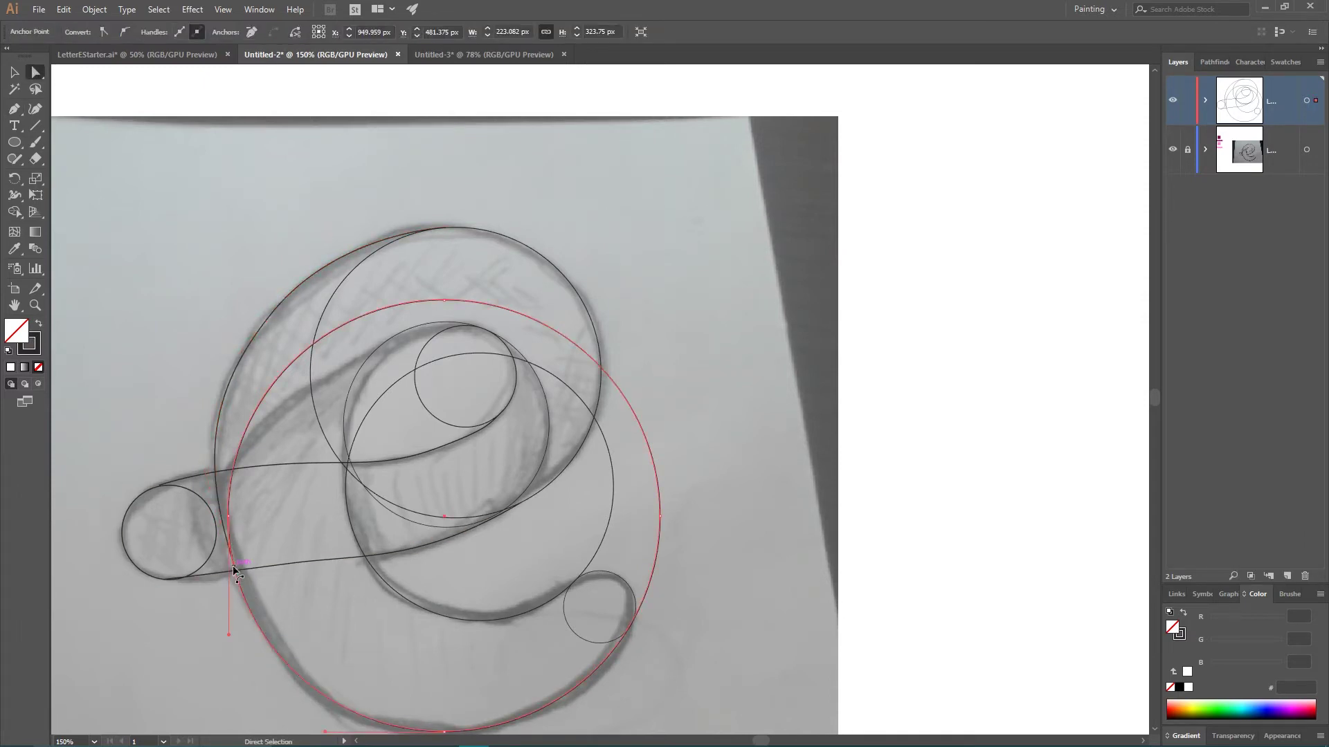
{"action": "left_click", "coordinate": [222, 512]}
{"action": "left_click_drag", "start_coordinate": [223, 512], "coordinate": [209, 485]}
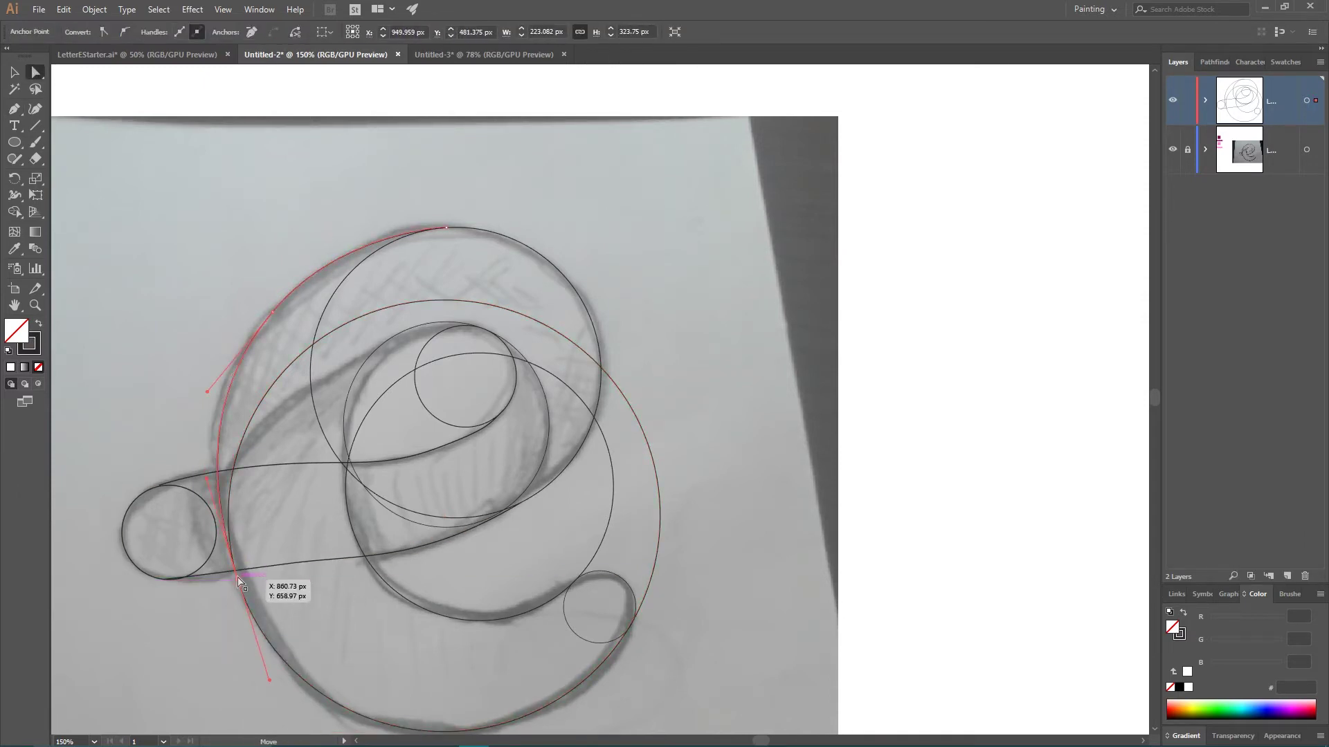
{"action": "left_click", "coordinate": [193, 403]}
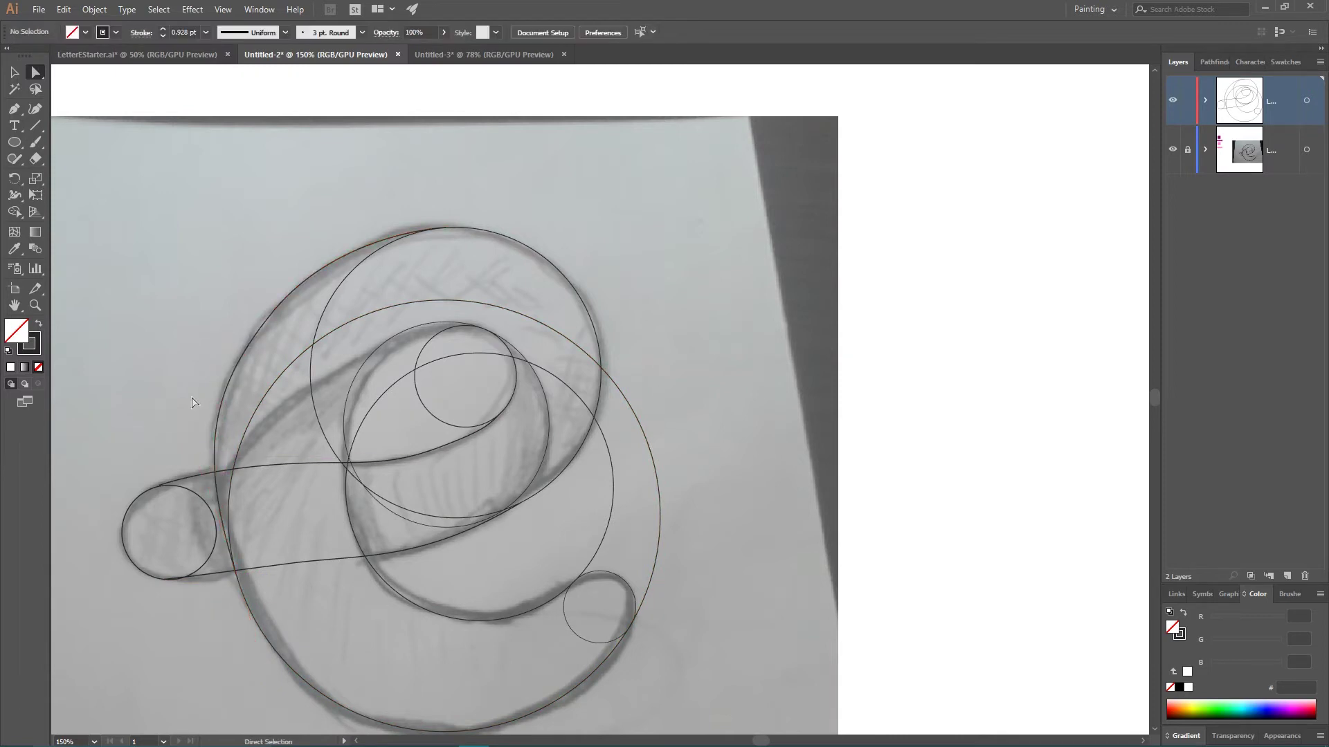
{"action": "scroll", "coordinate": [192, 403], "scroll_direction": "down", "scroll_amount": 3}
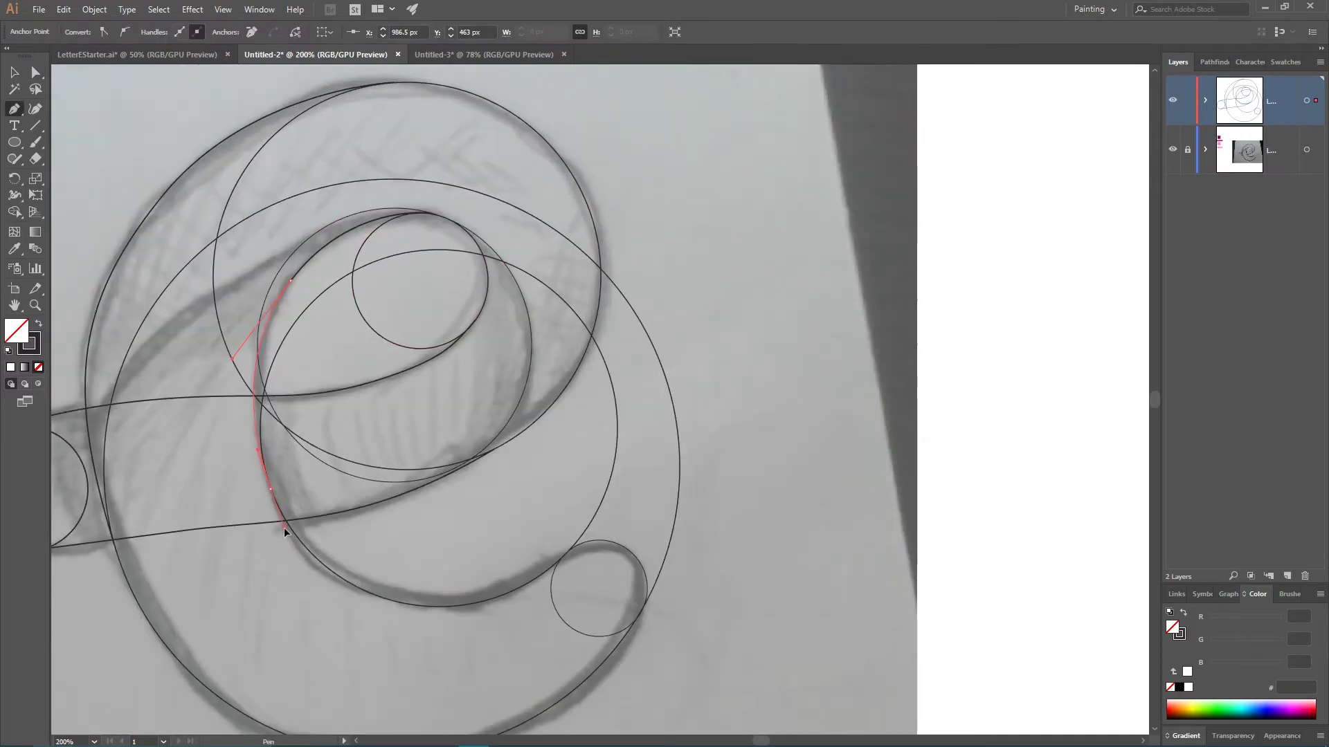
- Draw a pen curve from the inner circle's top down along the sketch's inner stroke
{"action": "scroll", "coordinate": [285, 532], "scroll_direction": "left", "scroll_amount": 5}
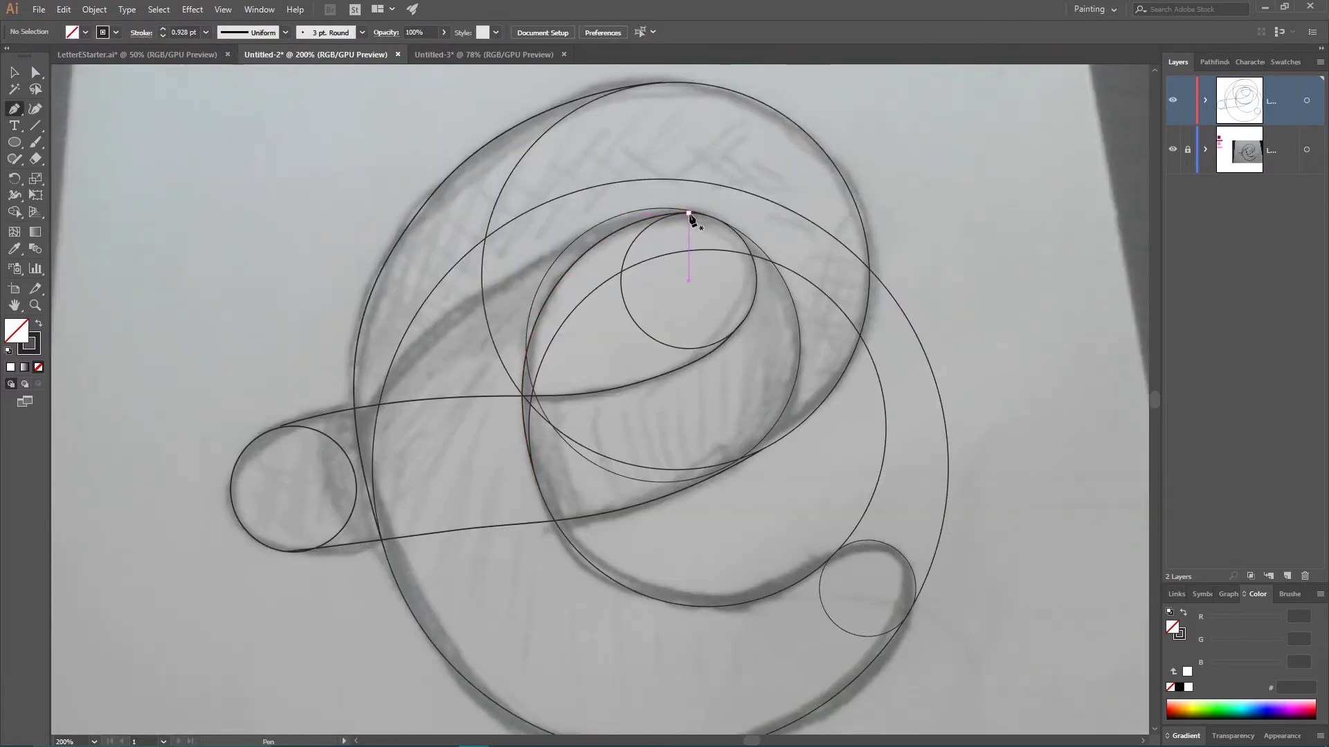
{"action": "left_click", "coordinate": [689, 213]}
{"action": "left_click_drag", "start_coordinate": [513, 270], "coordinate": [493, 291]}
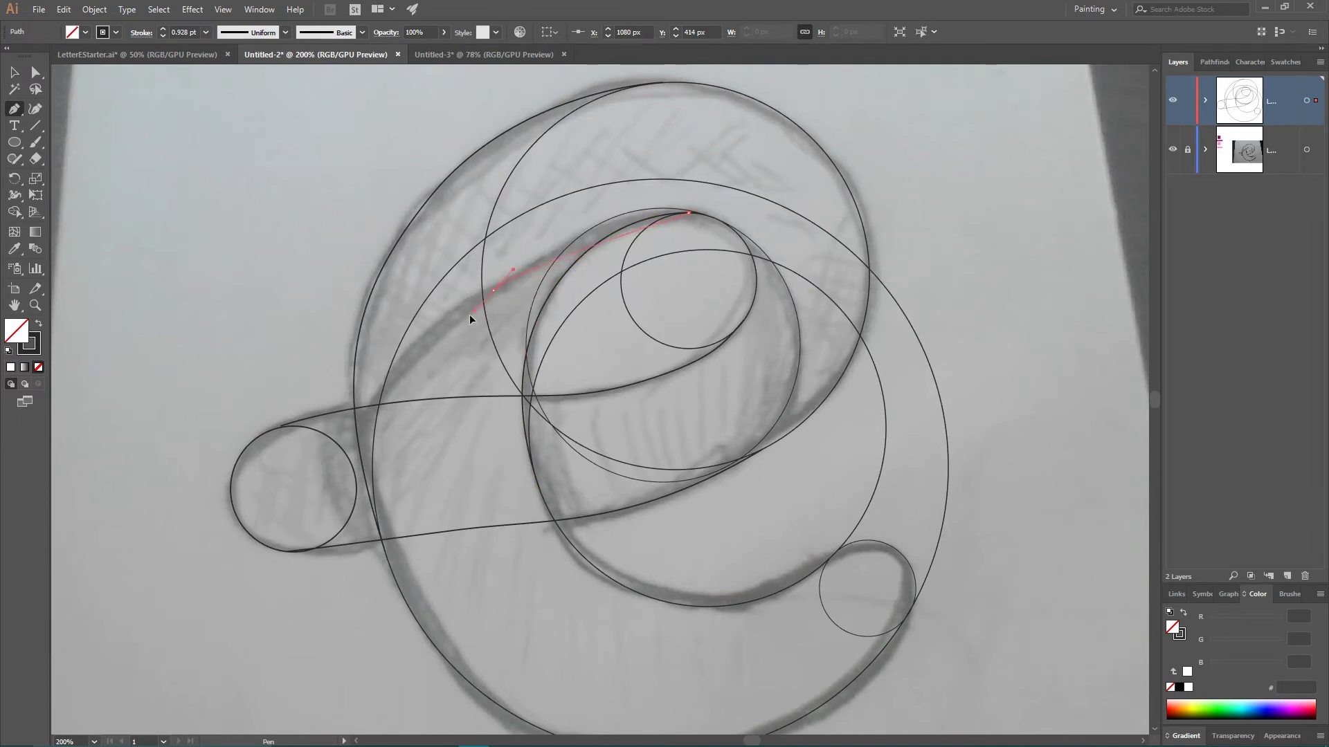
{"action": "left_click_drag", "start_coordinate": [418, 358], "coordinate": [360, 386]}
{"action": "left_click_drag", "start_coordinate": [381, 546], "coordinate": [363, 469]}
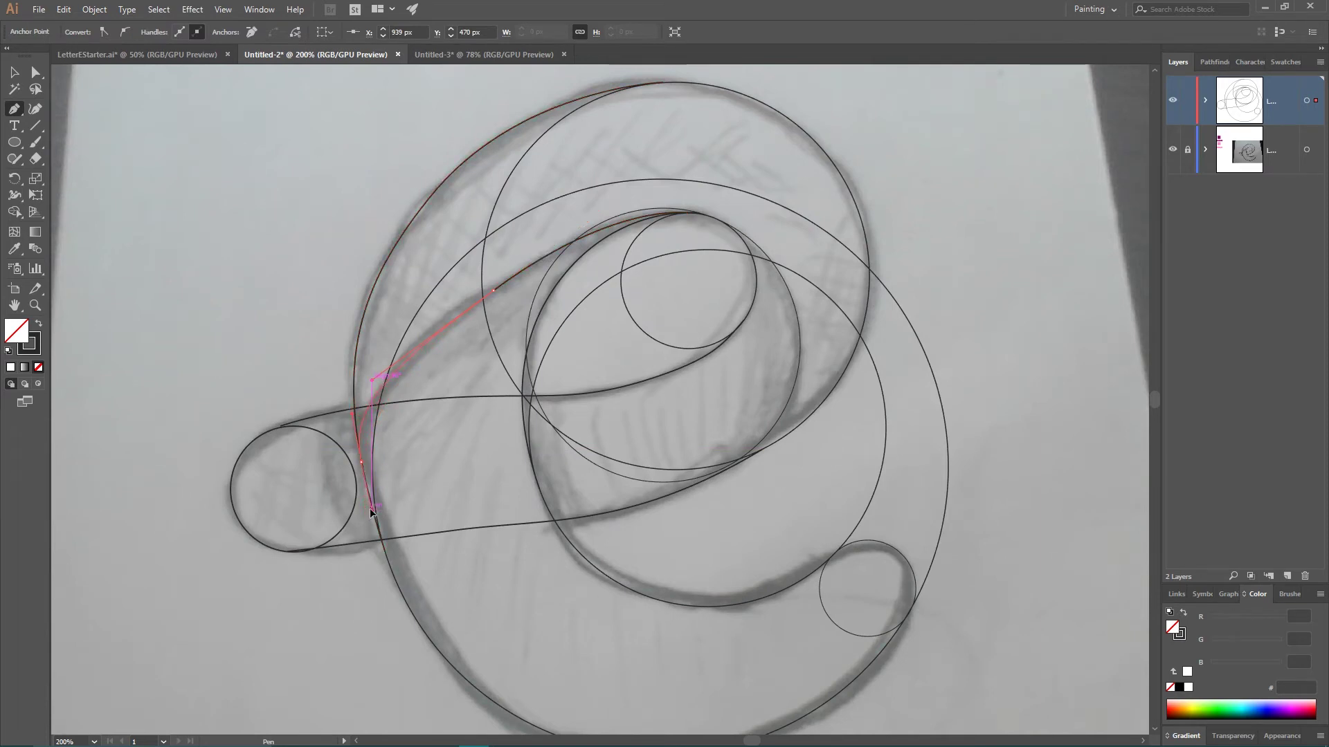
{"action": "left_click_drag", "start_coordinate": [372, 512], "coordinate": [376, 528]}
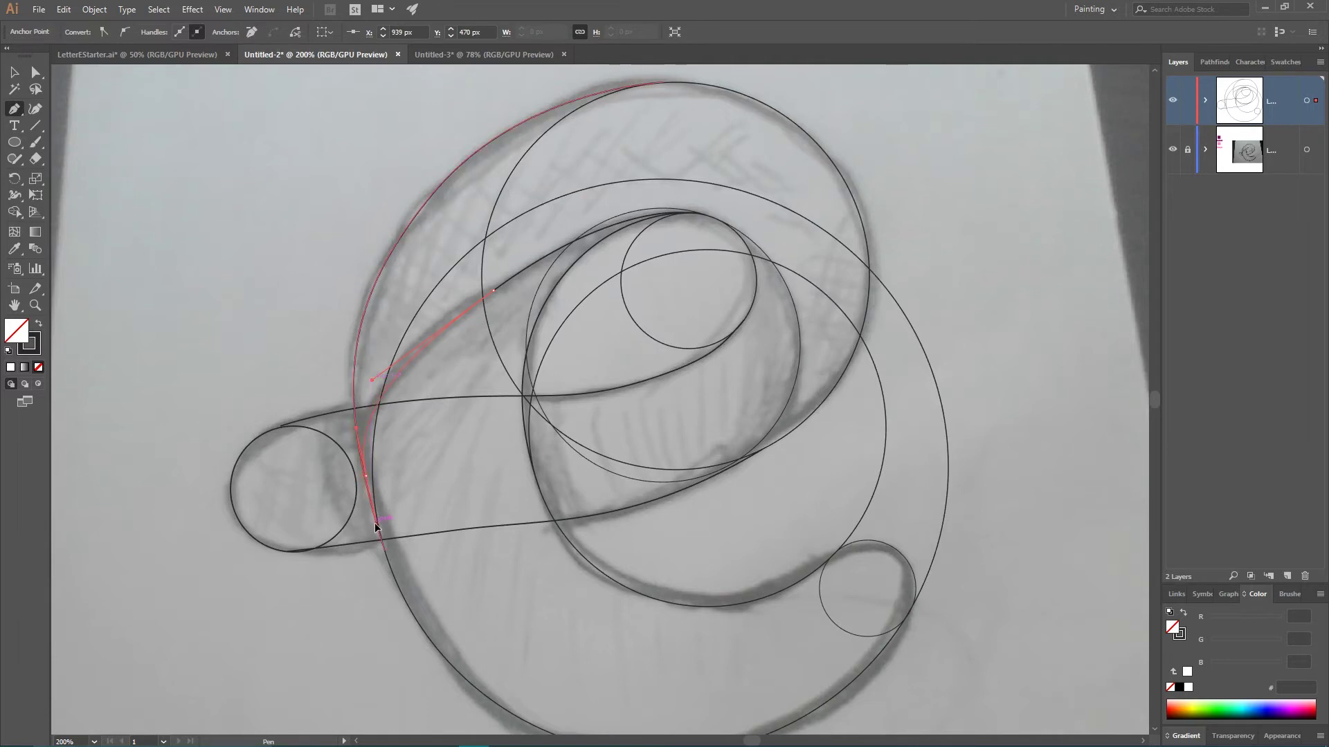
- Nudge the curve's lower anchor and handle onto the sketch line
{"action": "key", "text": "ctrl+equal"}
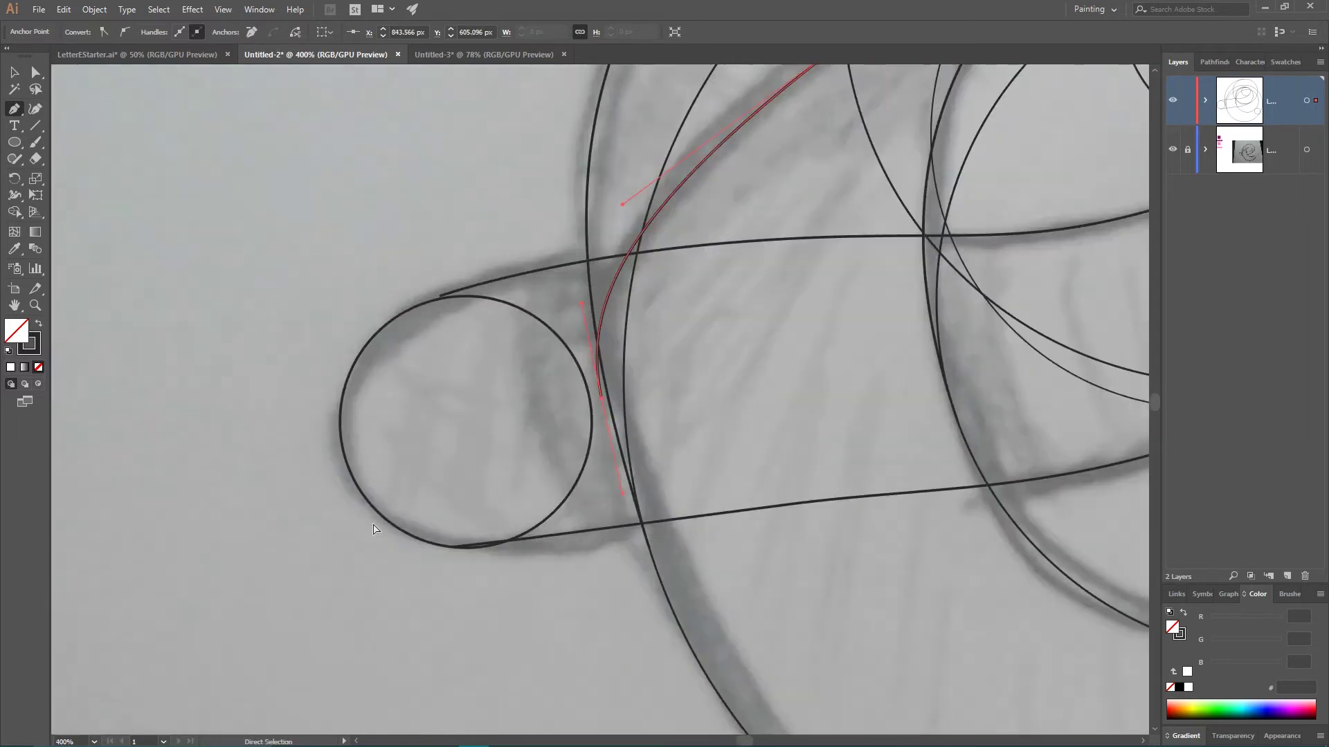
{"action": "left_click", "coordinate": [36, 72]}
{"action": "left_click_drag", "start_coordinate": [602, 403], "coordinate": [609, 407]}
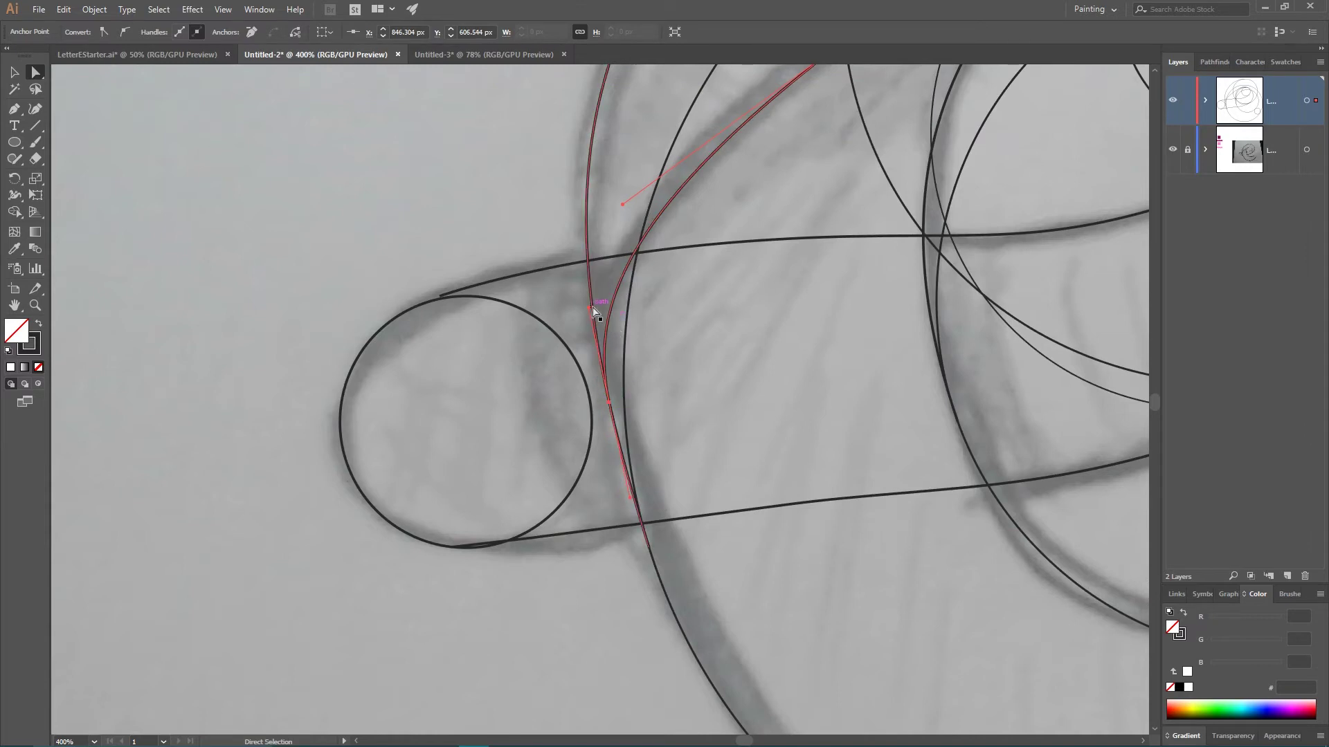
{"action": "scroll", "coordinate": [637, 334], "scroll_direction": "up", "scroll_amount": 3}
{"action": "scroll", "coordinate": [637, 334], "scroll_direction": "up", "scroll_amount": 3}
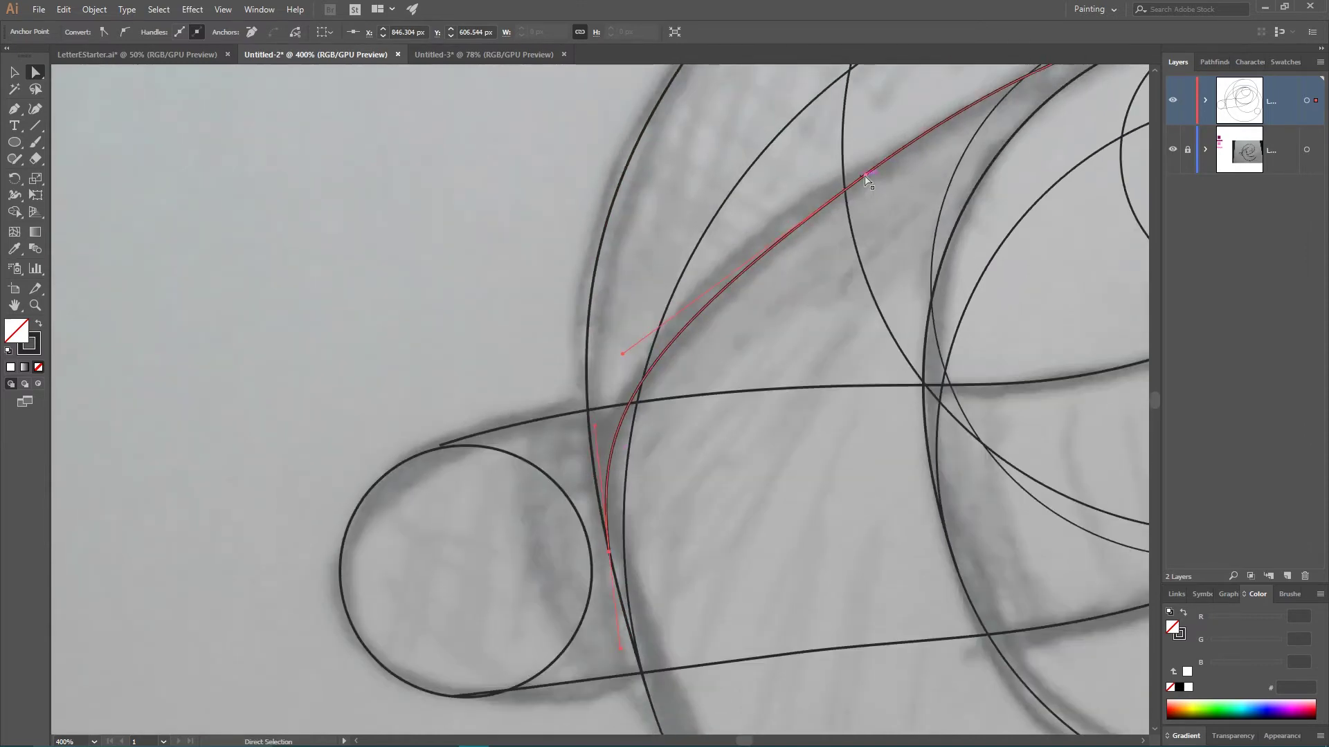
{"action": "left_click_drag", "start_coordinate": [622, 353], "coordinate": [651, 339]}
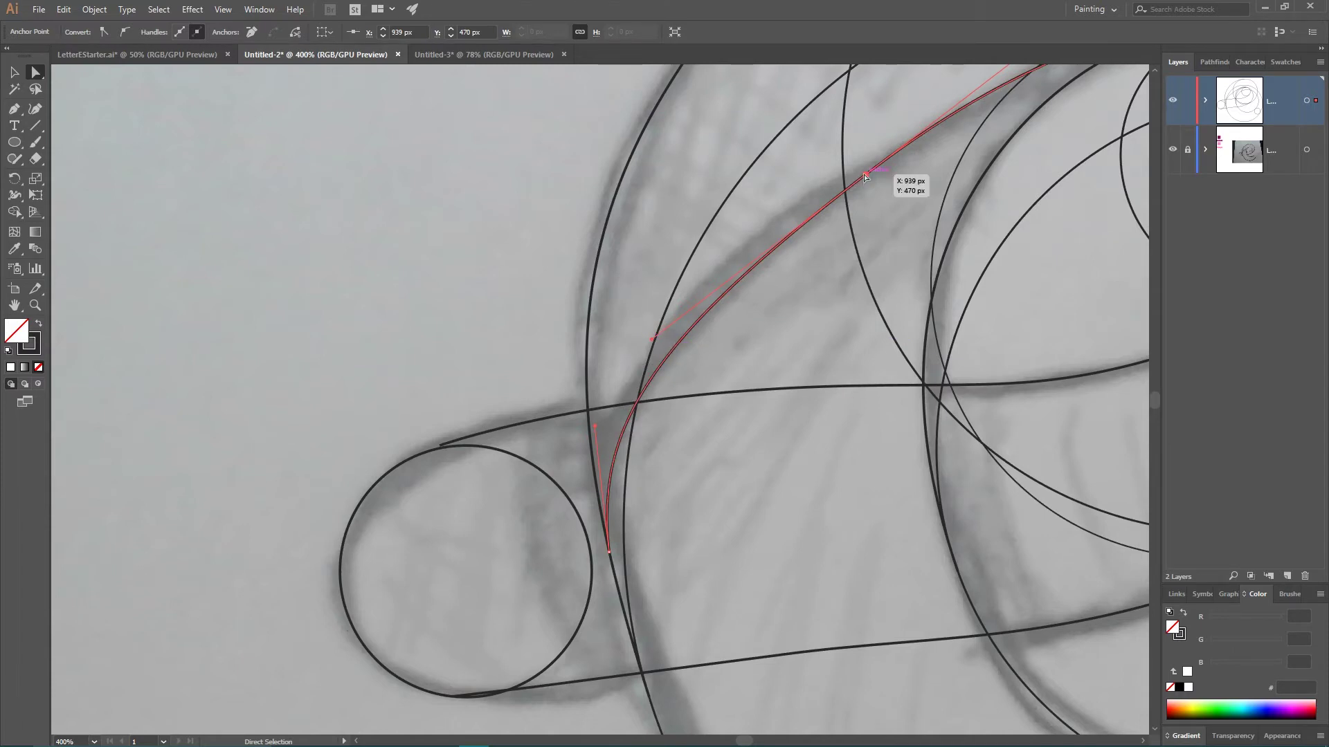
{"action": "left_click", "coordinate": [824, 147]}
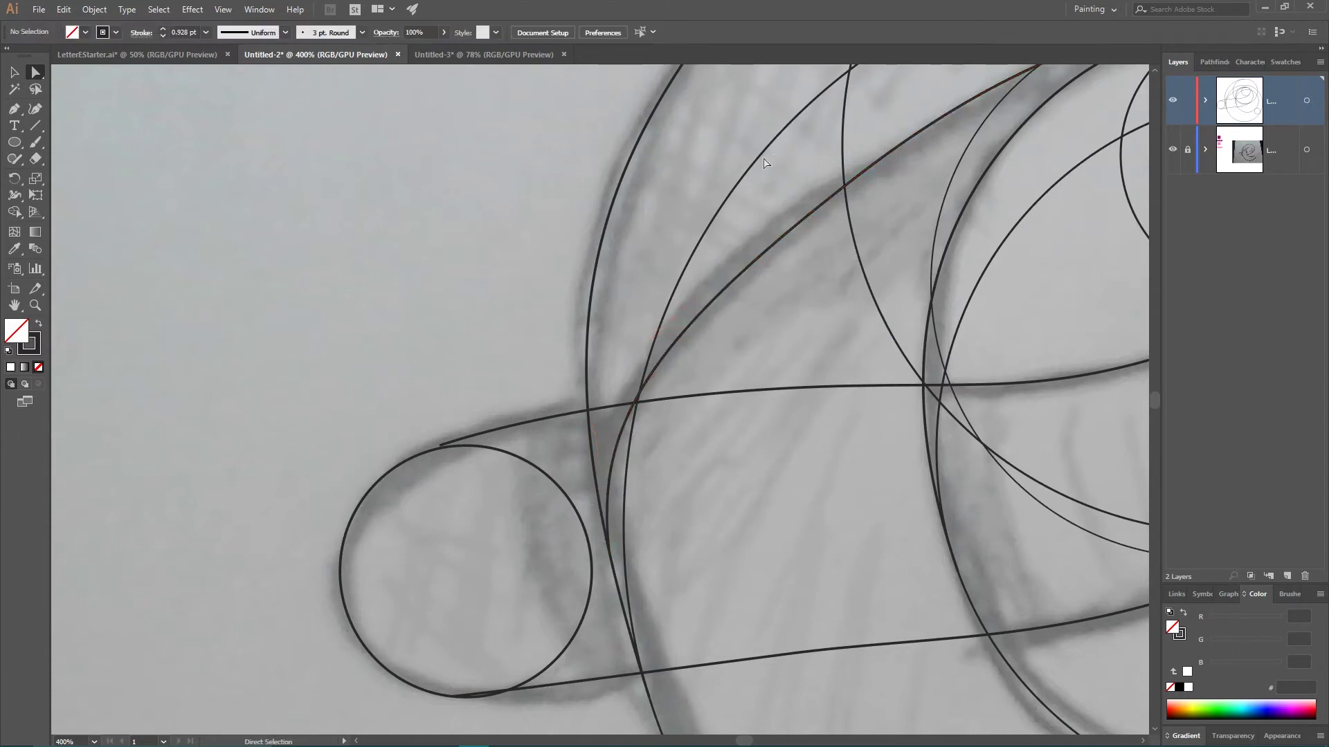
- Shape Builder: merge the crescent with the small right circle, then the top sliver and left region
{"action": "key", "text": "ctrl+minus"}
{"action": "key", "text": "ctrl+minus"}
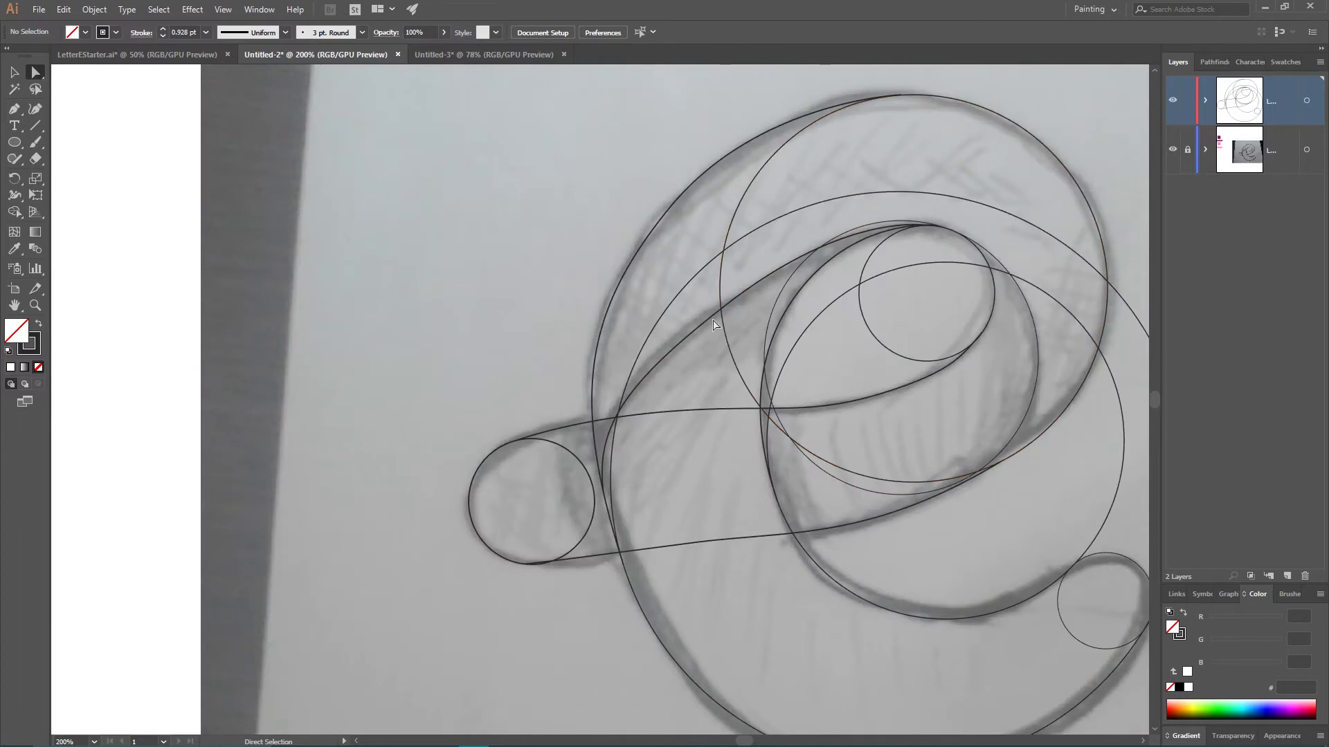
{"action": "scroll", "coordinate": [715, 326], "scroll_direction": "down", "scroll_amount": 3}
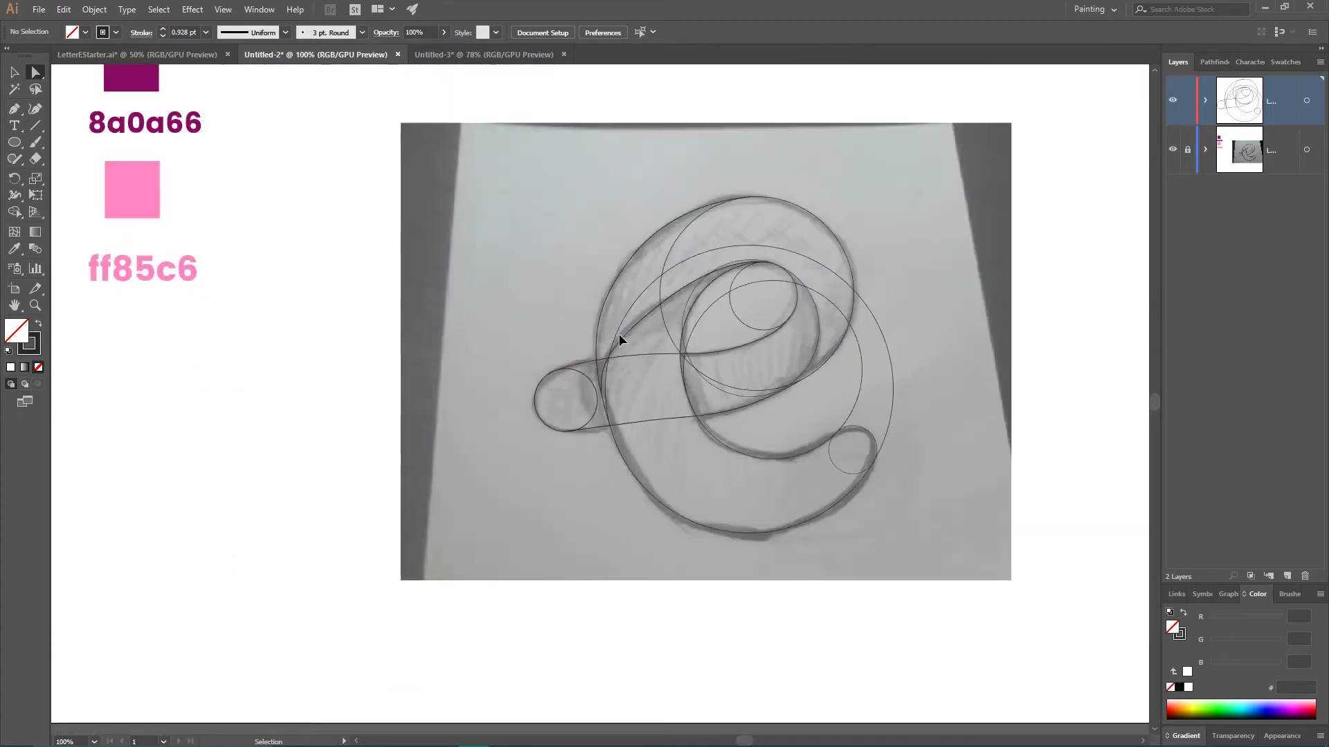
{"action": "key", "text": "v"}
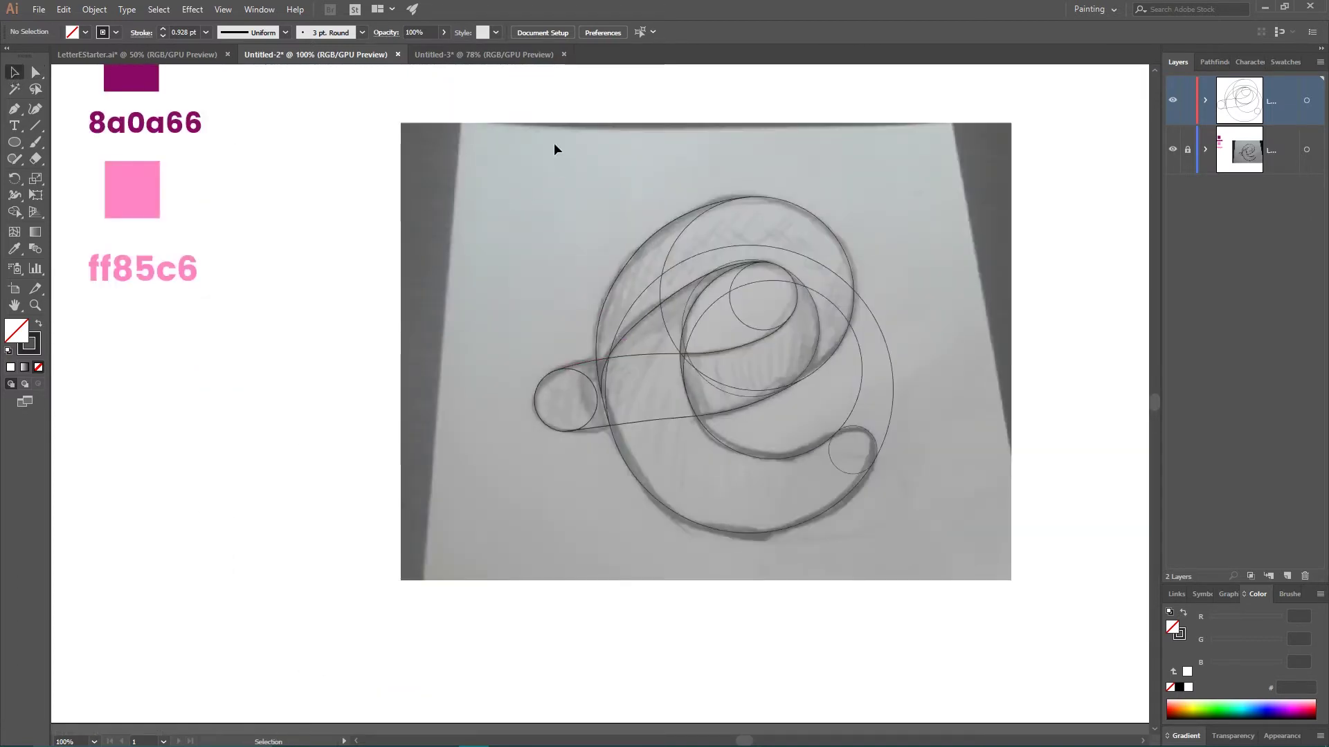
{"action": "key", "text": "ctrl+a"}
{"action": "scroll", "coordinate": [762, 418], "scroll_direction": "down", "scroll_amount": 3}
{"action": "scroll", "coordinate": [228, 284], "scroll_direction": "up", "scroll_amount": 2}
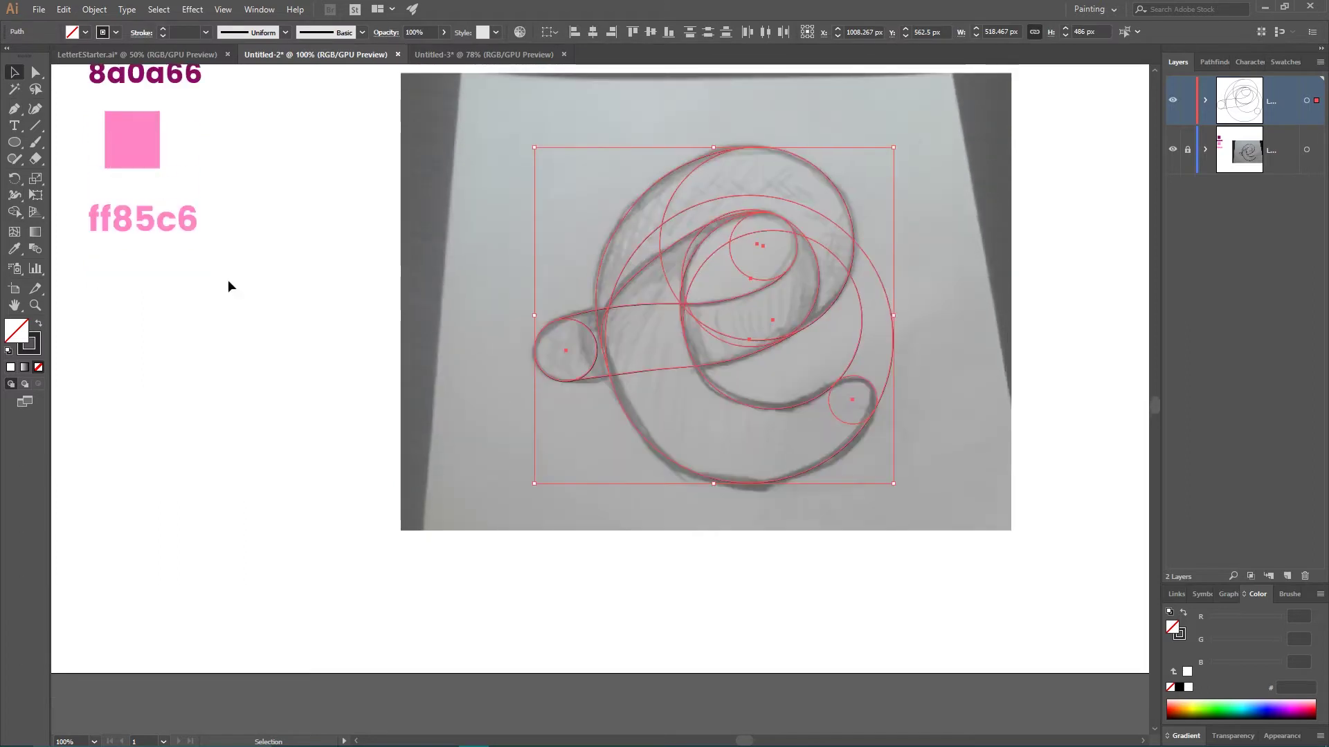
{"action": "left_click", "coordinate": [16, 211]}
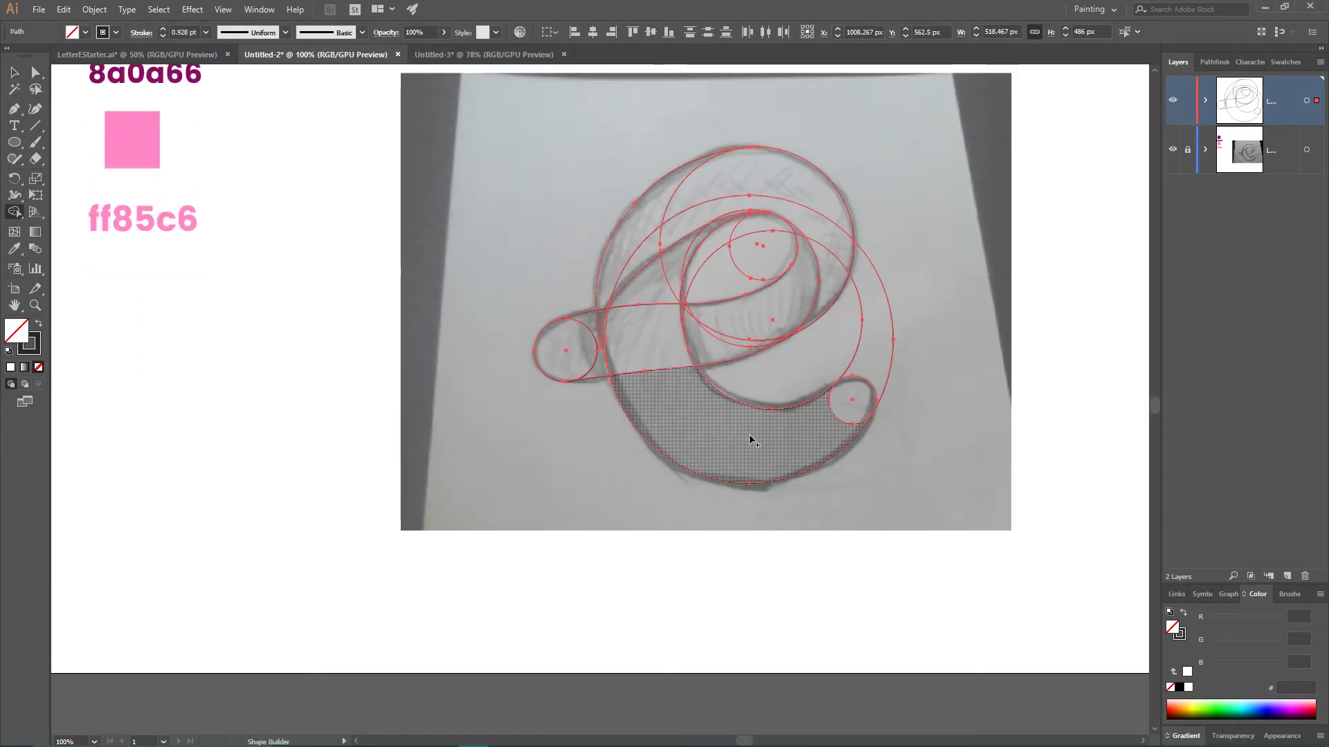
{"action": "left_click_drag", "start_coordinate": [750, 440], "coordinate": [848, 417]}
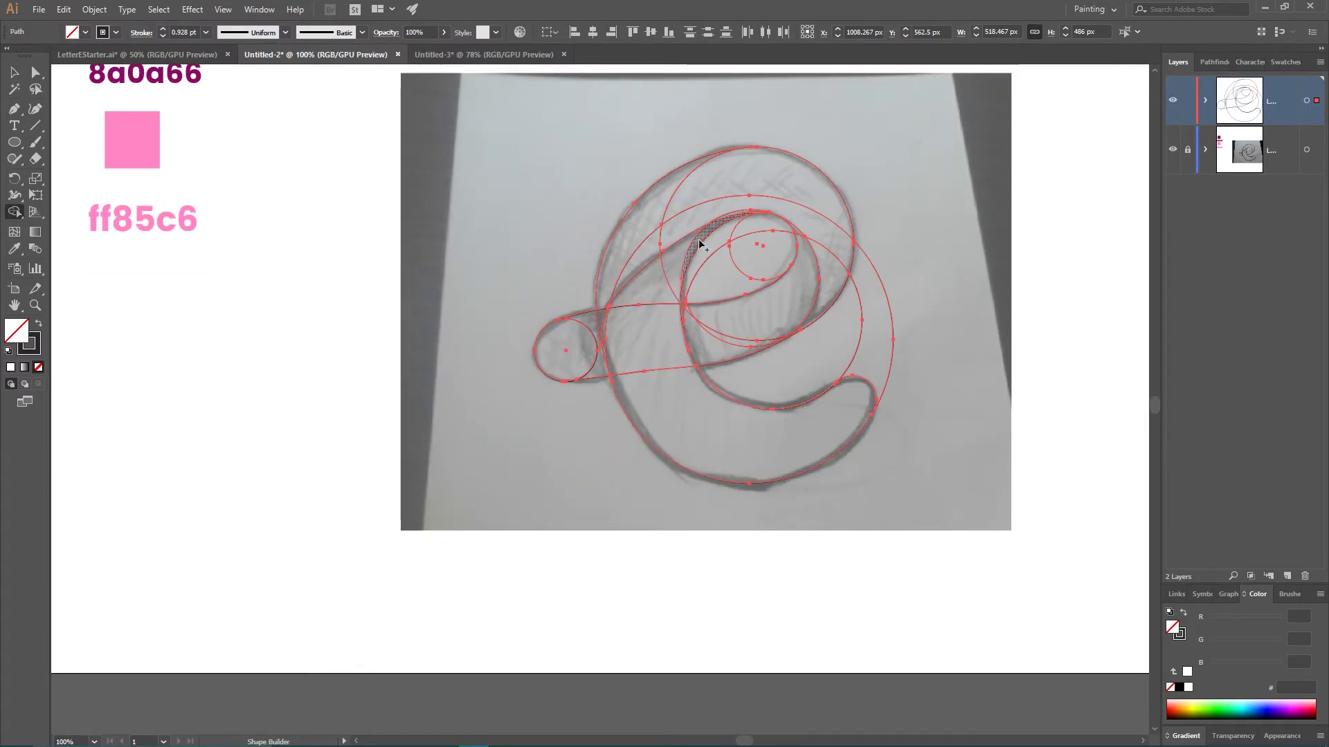
{"action": "mouse_move", "coordinate": [700, 244]}
{"action": "left_mouse_down"}
{"action": "mouse_move", "coordinate": [606, 335]}
{"action": "mouse_move", "coordinate": [645, 405]}
{"action": "left_mouse_up"}
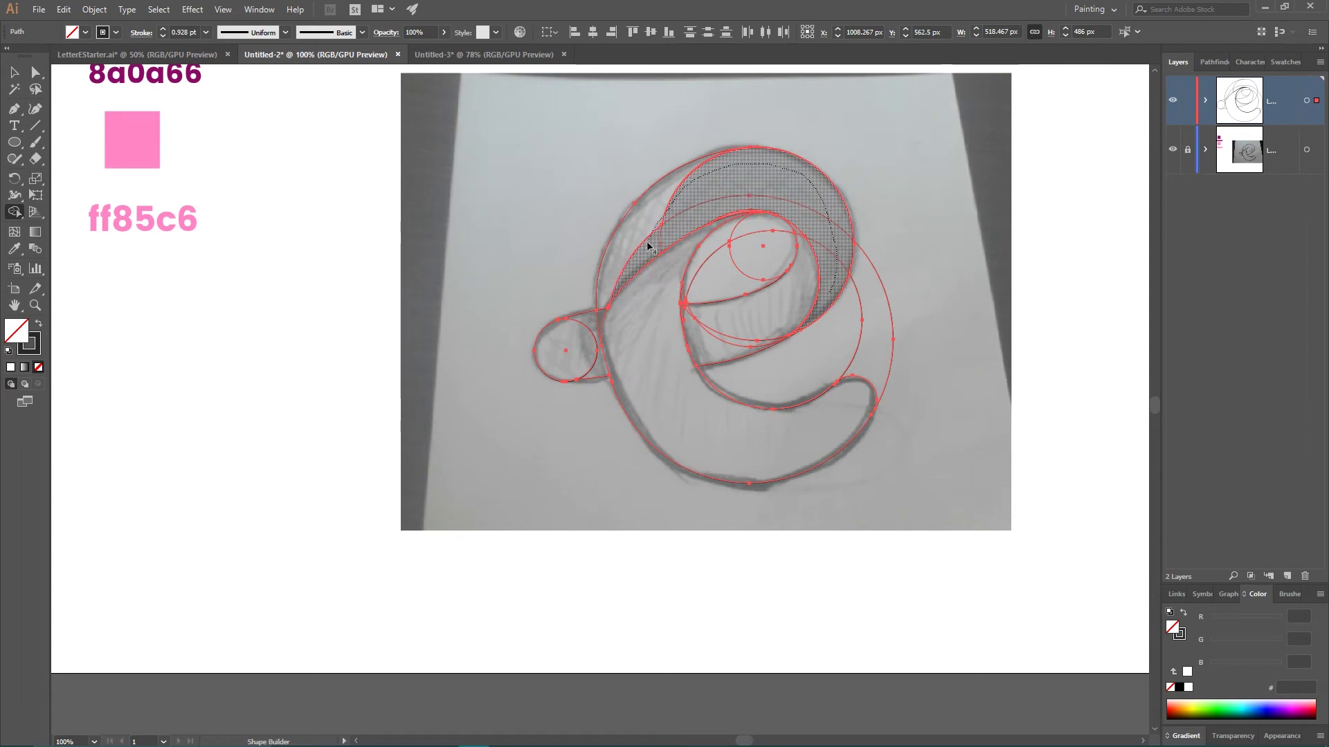
{"action": "scroll", "coordinate": [560, 204], "scroll_direction": "up", "scroll_amount": 3}
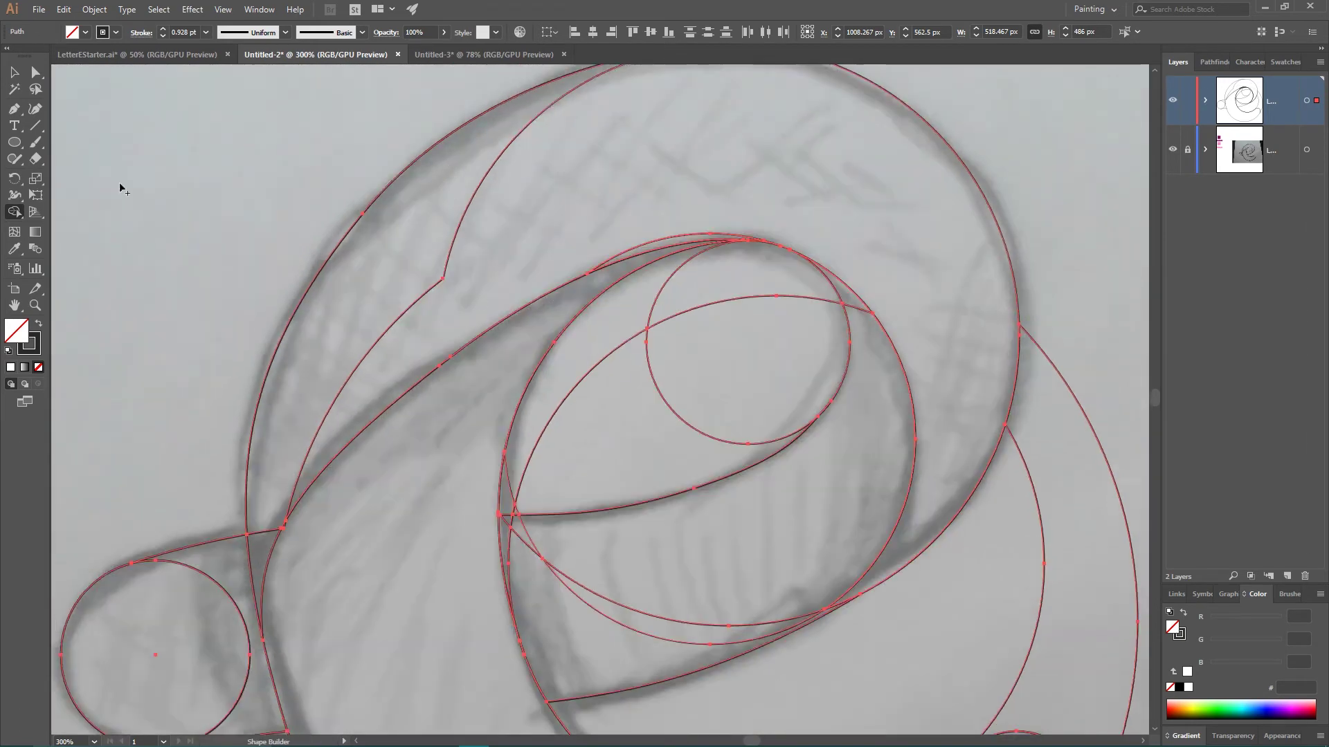
- In Outline view, move the top outer-curve anchor left onto the outer circle
{"action": "key", "text": "a"}
{"action": "scroll", "coordinate": [439, 207], "scroll_direction": "up", "scroll_amount": 3}
{"action": "left_click", "coordinate": [710, 178]}
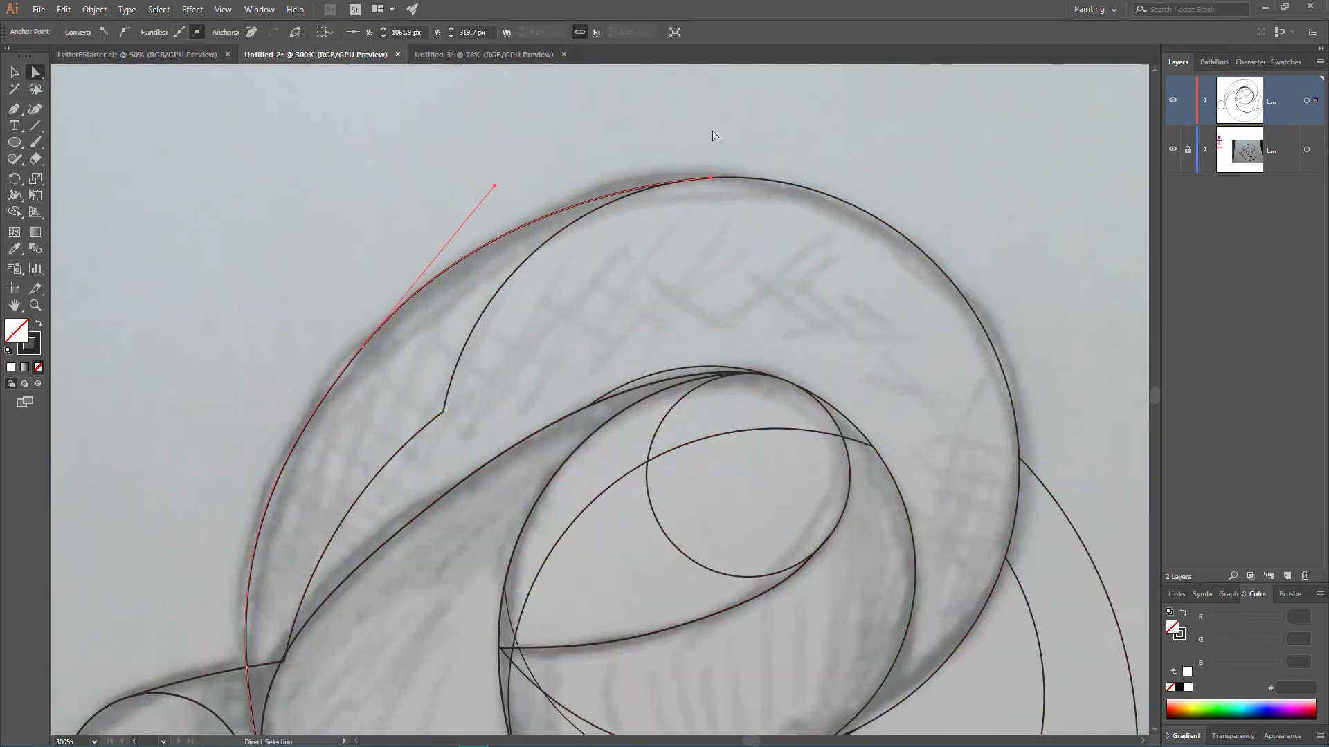
{"action": "left_click", "coordinate": [715, 135]}
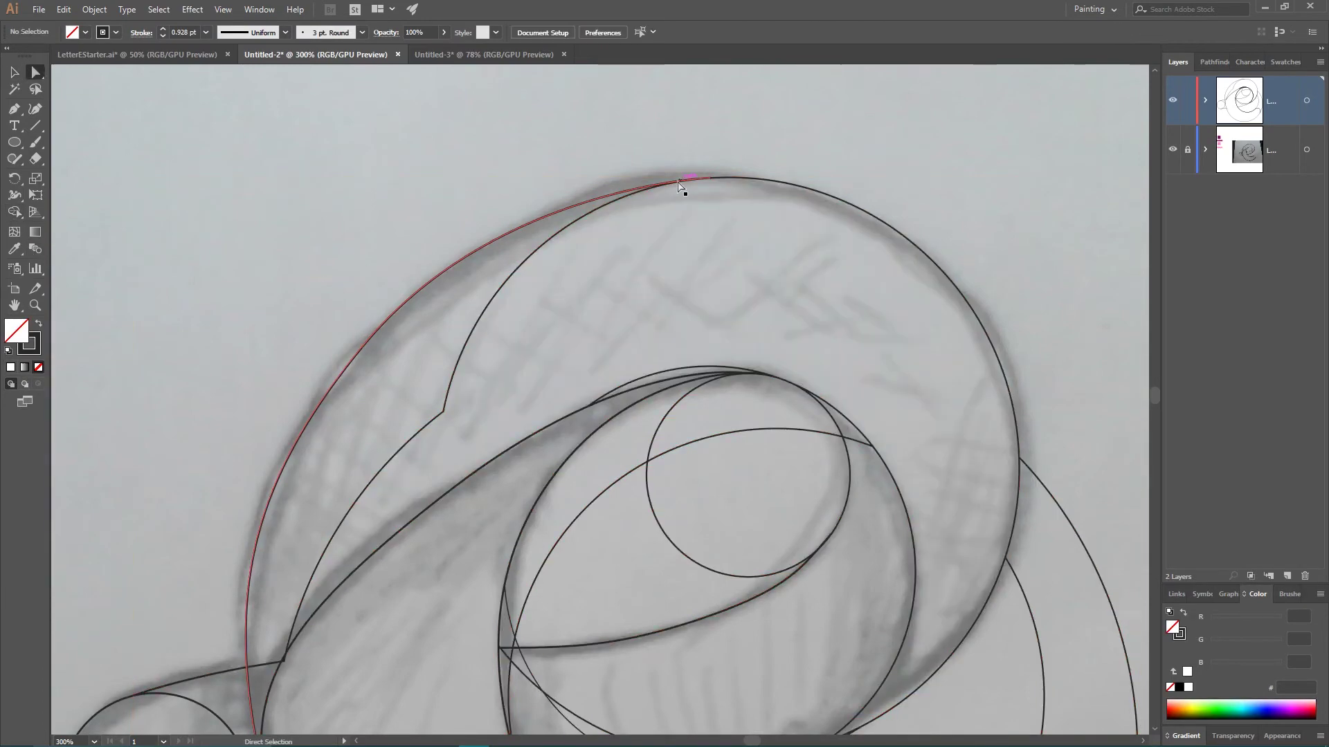
{"action": "left_click", "coordinate": [678, 183]}
{"action": "key", "text": "ctrl+y"}
{"action": "scroll", "coordinate": [685, 159], "scroll_direction": "up", "scroll_amount": 1}
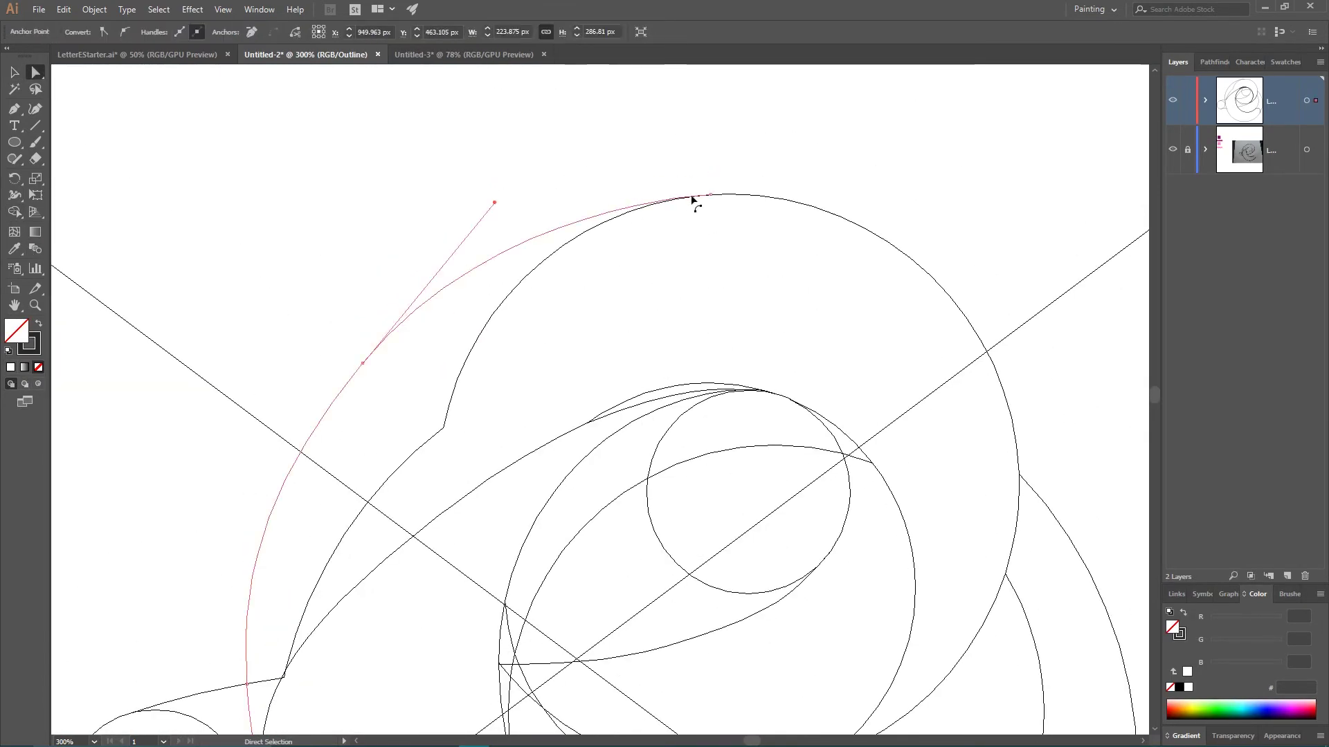
{"action": "left_click_drag", "start_coordinate": [711, 195], "coordinate": [695, 196]}
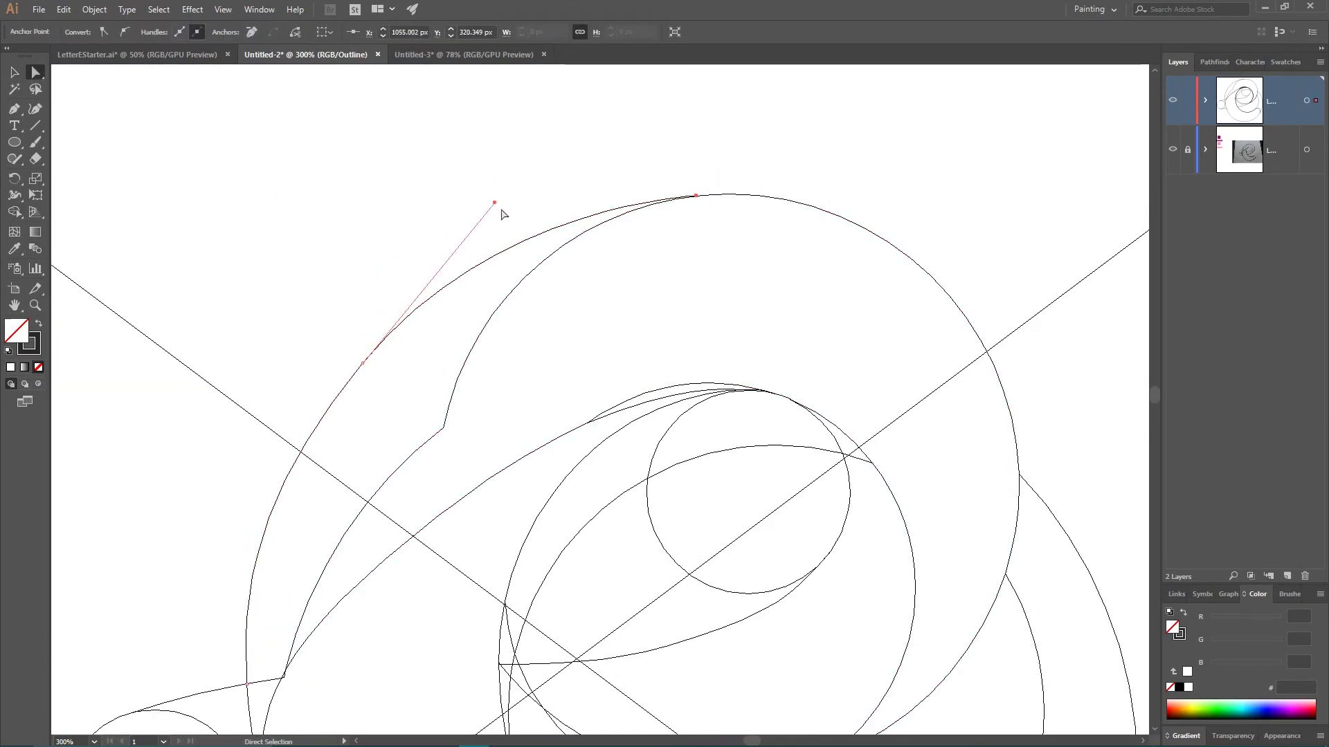
{"action": "key", "text": "ctrl+equal"}
{"action": "key", "text": "ctrl+equal"}
{"action": "key", "text": "ctrl+equal"}
{"action": "left_click", "coordinate": [692, 146]}
{"action": "key", "text": "v"}
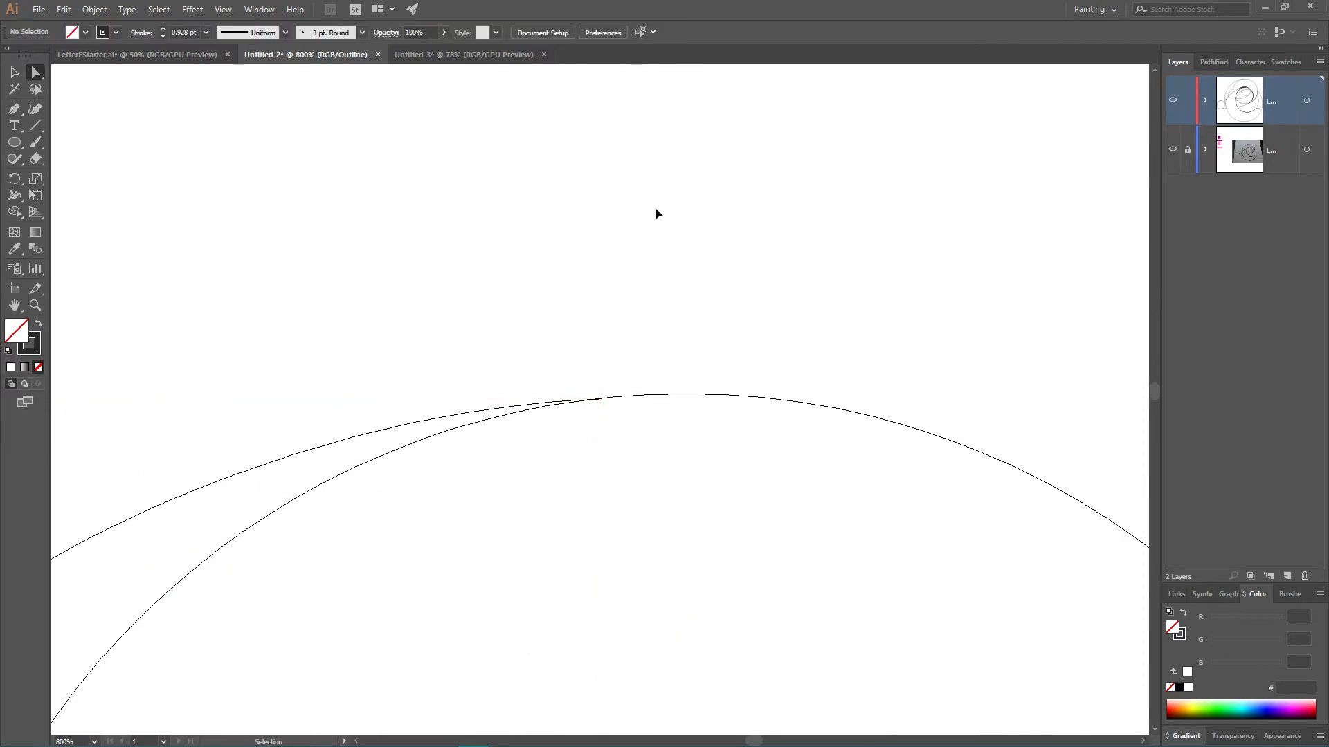
{"action": "key", "text": "ctrl+0"}
{"action": "key", "text": "ctrl+y"}
- Merge the crescent, top sliver, outer band and left circle into larger shapes with Shape Builder
{"action": "key", "text": "ctrl+a"}
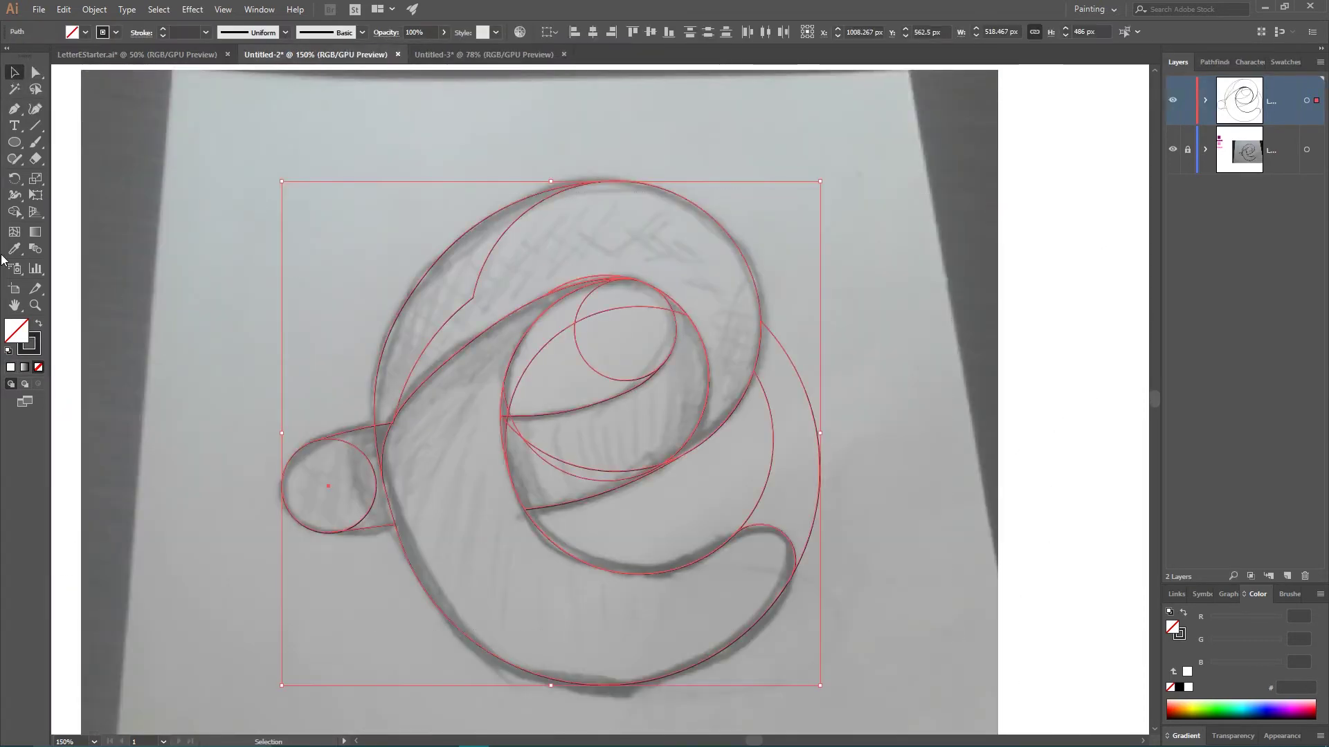
{"action": "key", "text": "shift+m"}
{"action": "left_click_drag", "start_coordinate": [679, 389], "coordinate": [512, 425]}
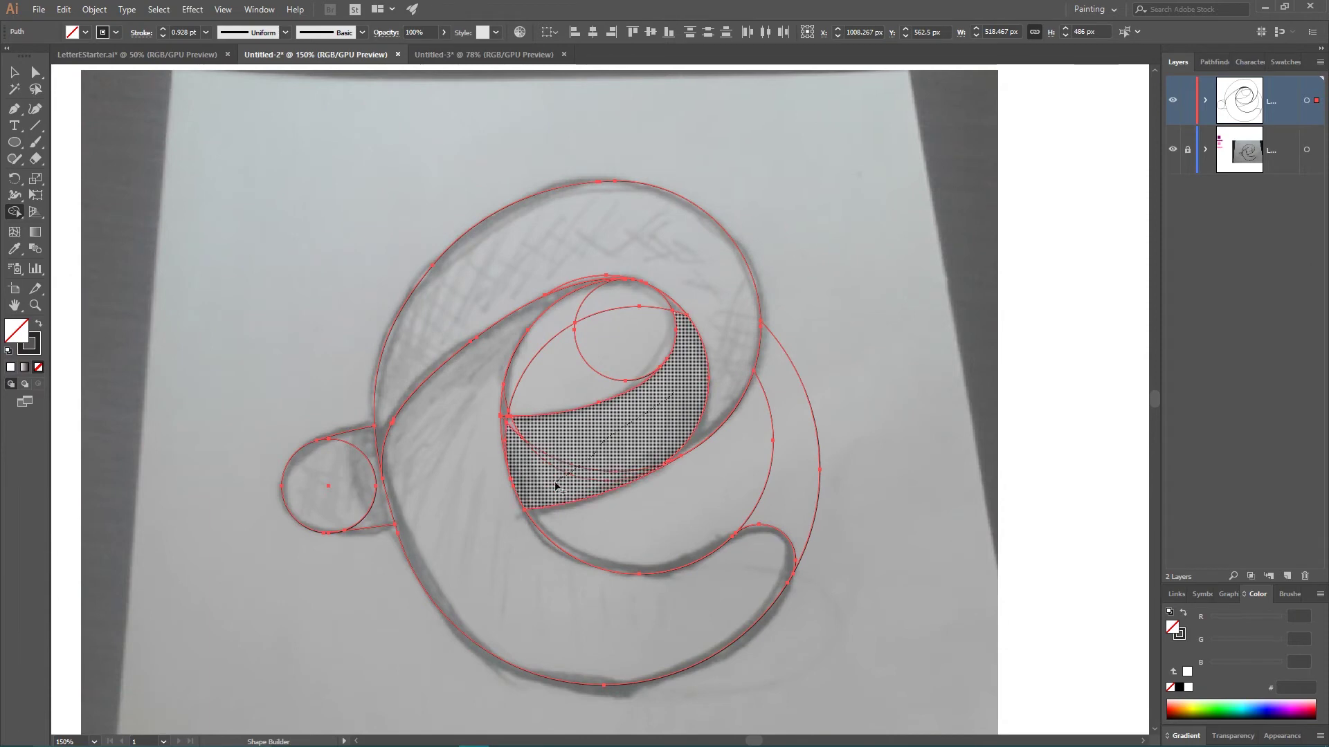
{"action": "left_click_drag", "start_coordinate": [639, 299], "coordinate": [571, 386]}
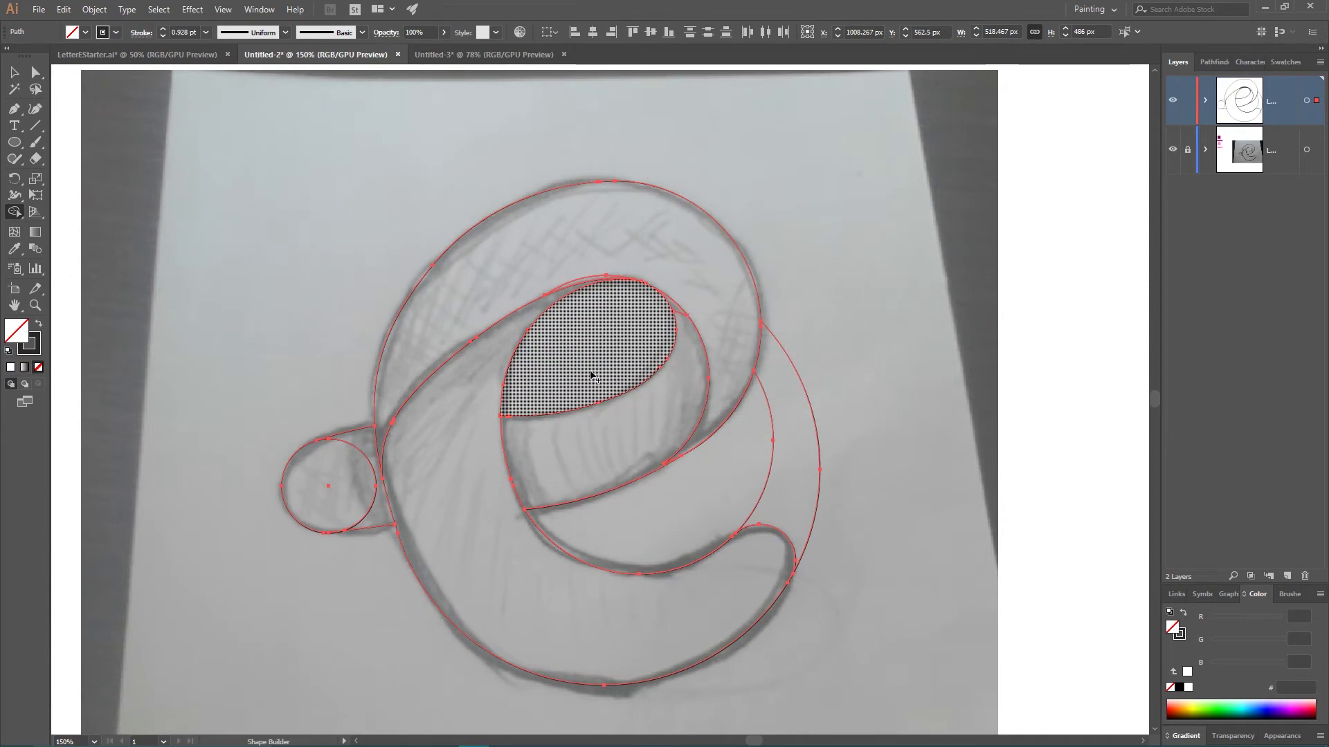
{"action": "left_click", "coordinate": [588, 273]}
{"action": "left_click_drag", "start_coordinate": [321, 466], "coordinate": [611, 477]}
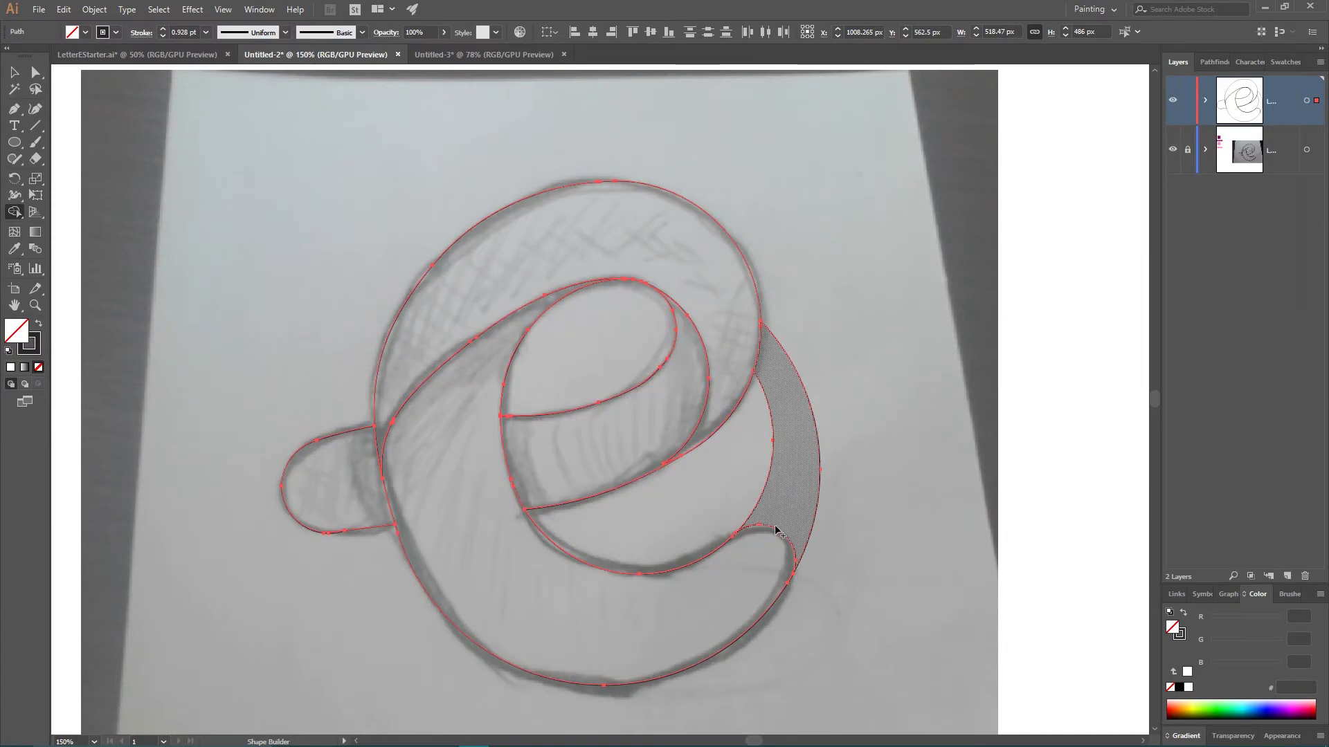
- Delete the leftover outer circle path
{"action": "left_click", "coordinate": [12, 73]}
{"action": "left_click", "coordinate": [872, 402]}
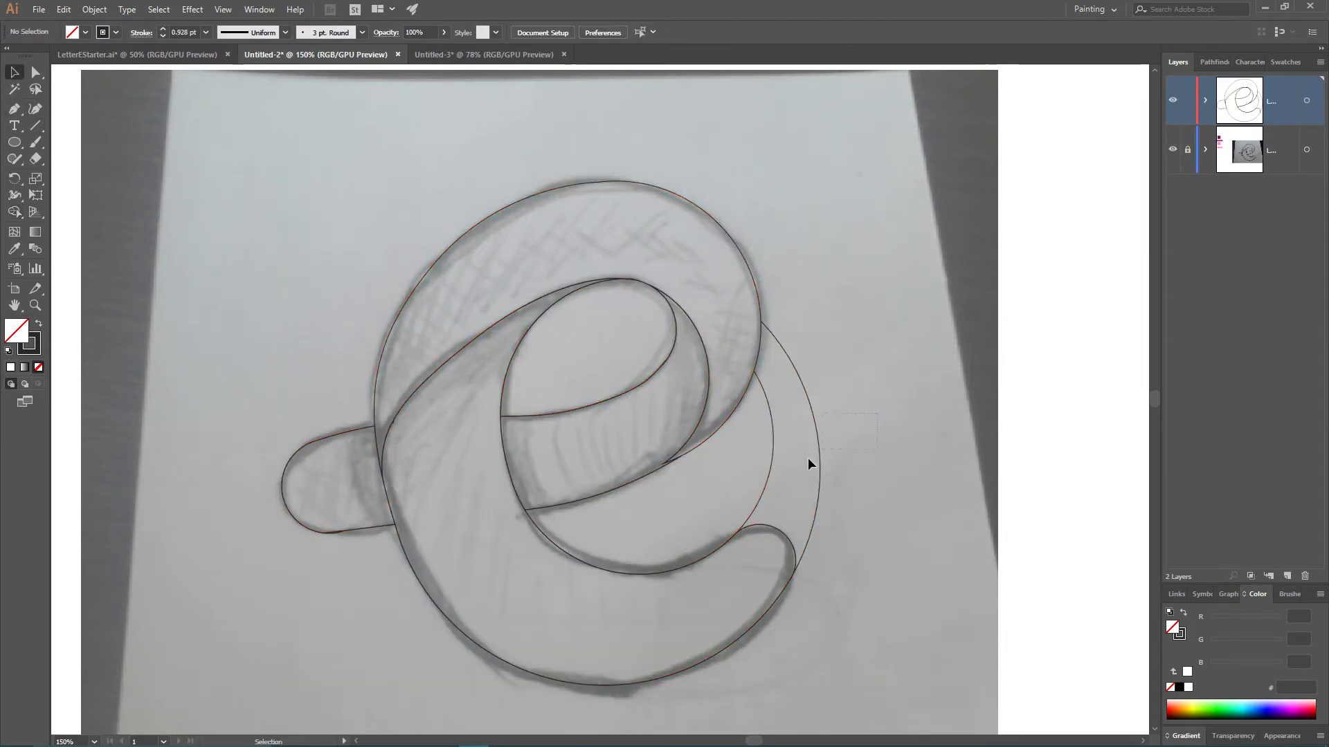
{"action": "left_click", "coordinate": [807, 466]}
{"action": "key", "text": "Delete"}
{"action": "scroll", "coordinate": [855, 429], "scroll_direction": "down", "scroll_amount": 3}
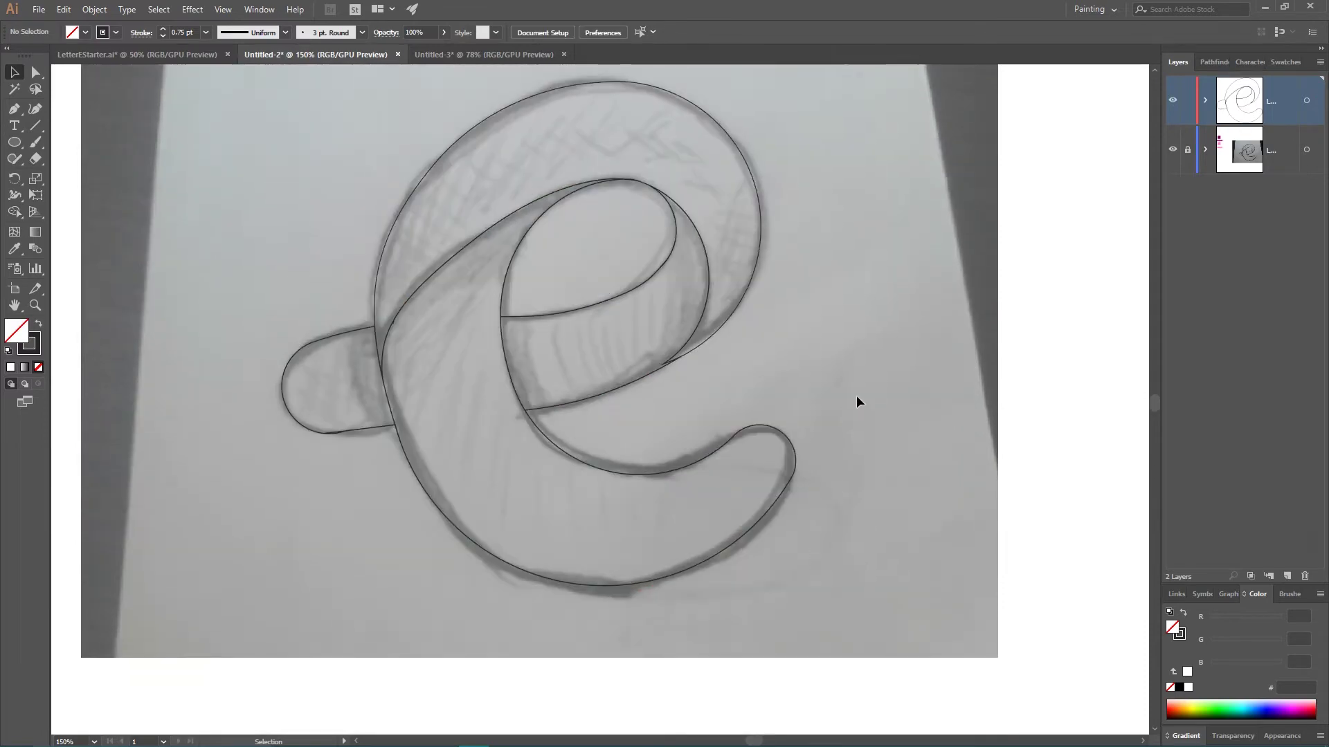
{"action": "key", "text": "ctrl+minus"}
{"action": "key", "text": "ctrl+minus"}
{"action": "key", "text": "ctrl+minus"}
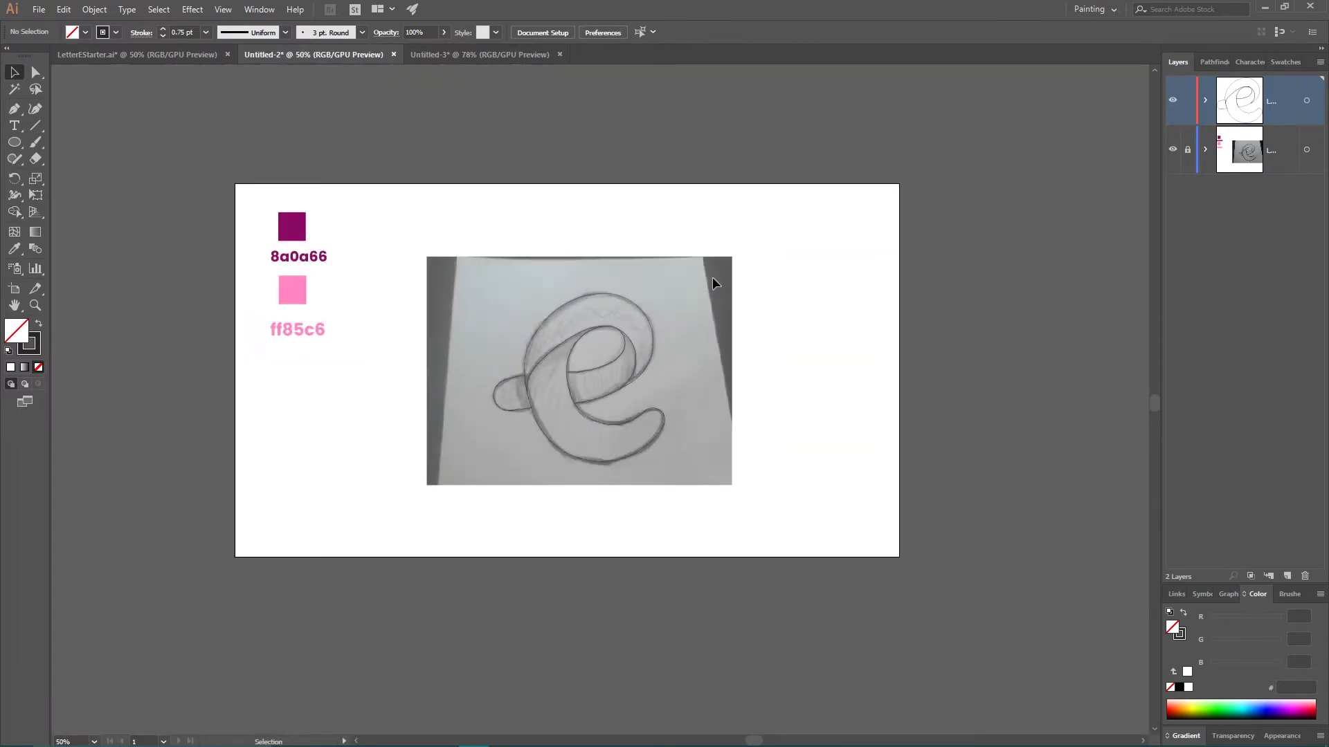
- Unlock the sketch layer and delete the sketch photo
{"action": "left_click", "coordinate": [1187, 149]}
{"action": "left_click", "coordinate": [721, 305]}
{"action": "key", "text": "Delete"}
- Review the e pieces in the artwork layer, collapse it, and activate the colour sample layer
{"action": "left_click_drag", "start_coordinate": [753, 296], "coordinate": [651, 485]}
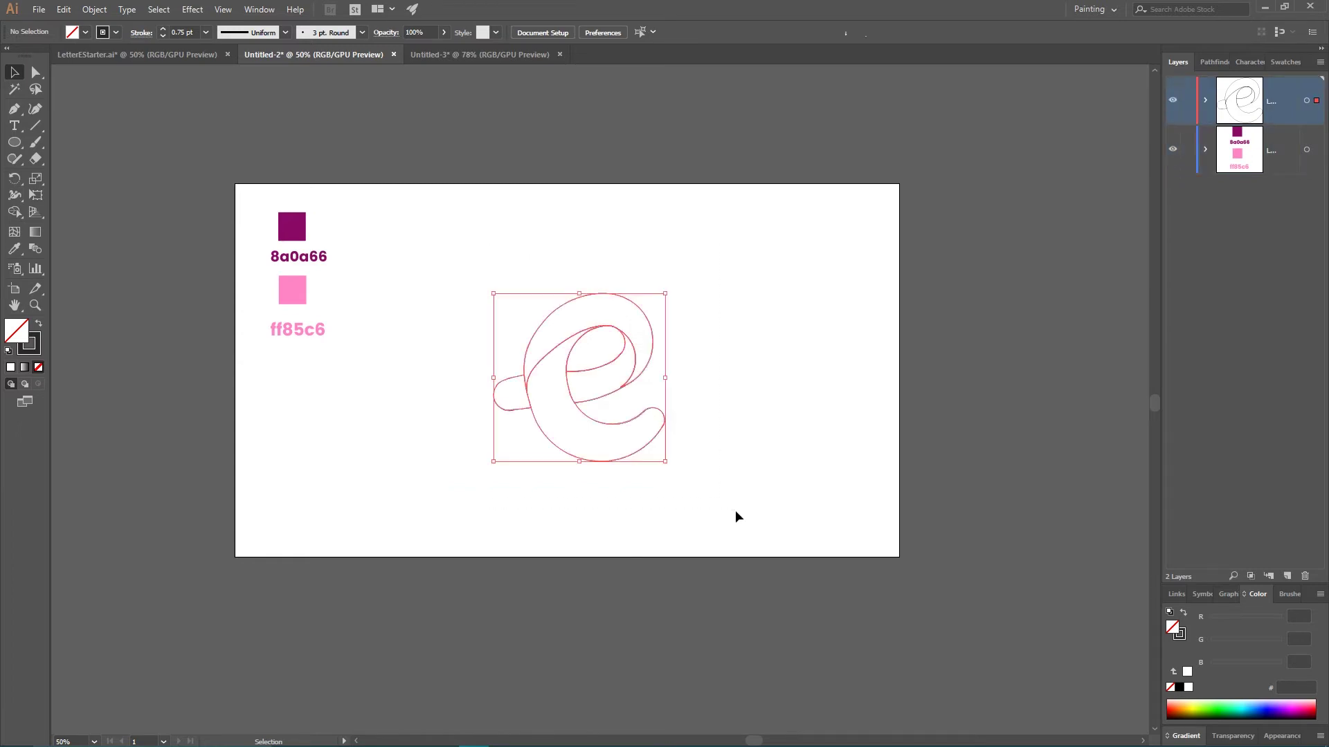
{"action": "left_click", "coordinate": [1205, 100]}
{"action": "key", "text": "ctrl+shift+a"}
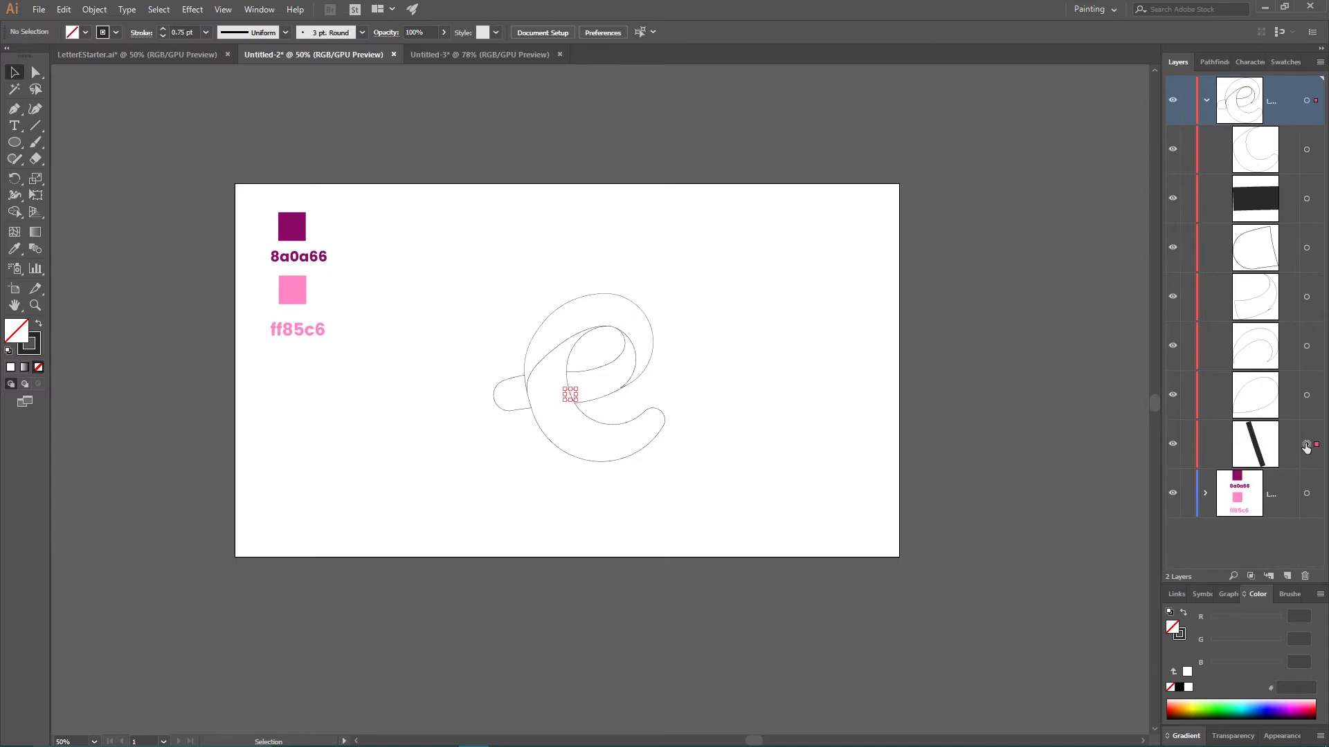
{"action": "left_click", "coordinate": [1205, 100]}
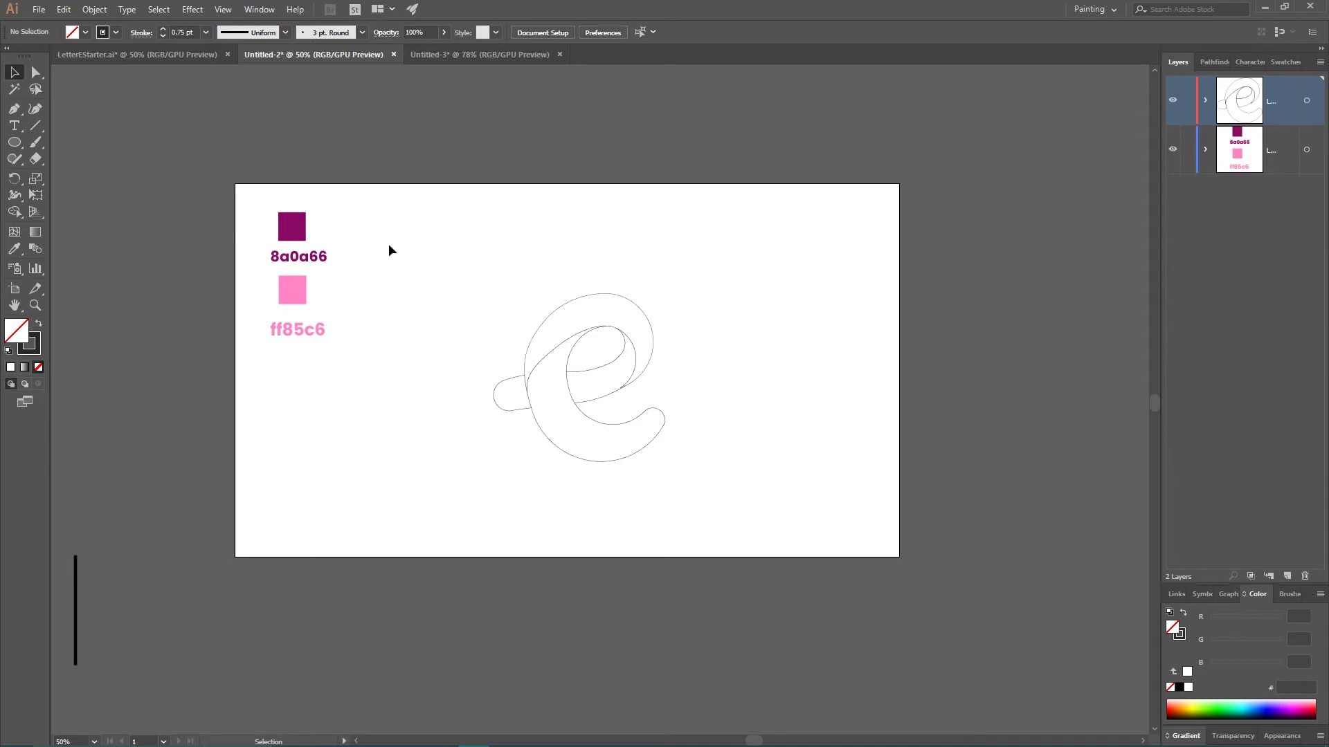
{"action": "left_click", "coordinate": [292, 226]}
- Place the pink square beside the purple square
{"action": "left_click", "coordinate": [320, 296]}
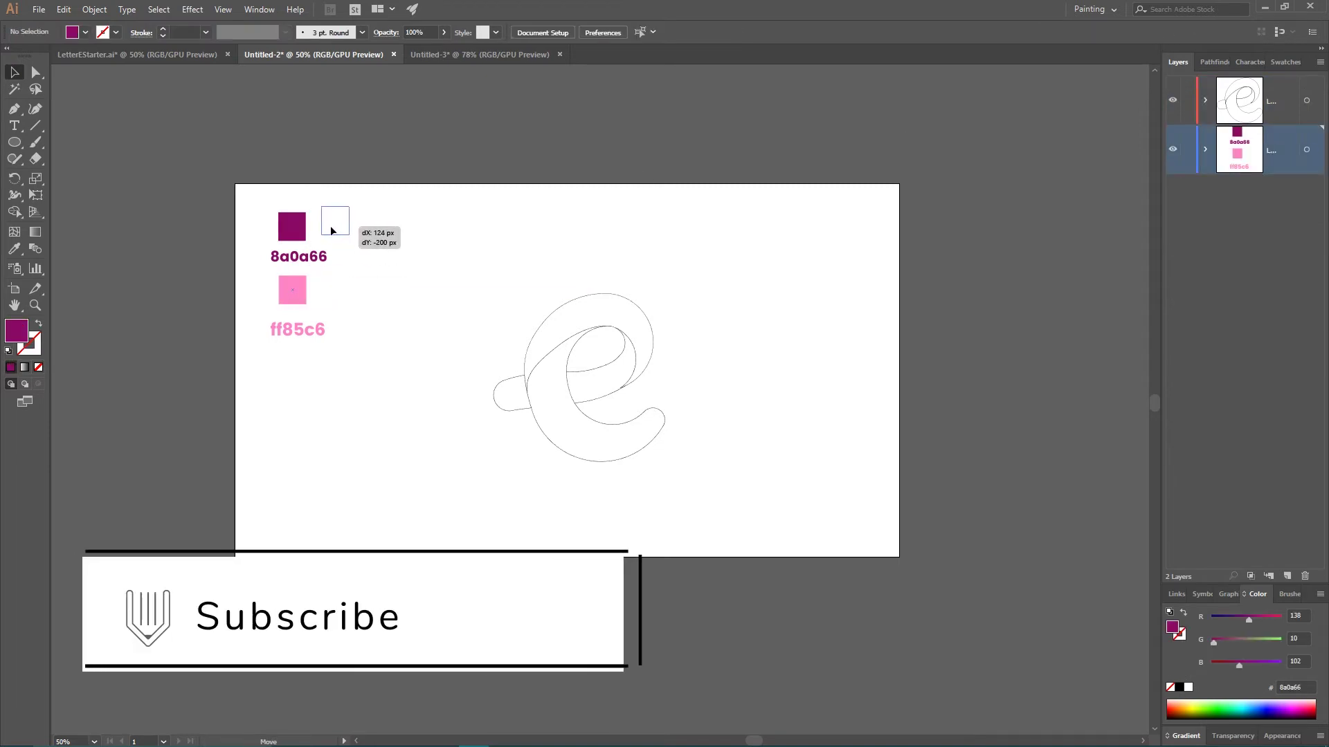
{"action": "mouse_move", "coordinate": [290, 301]}
{"action": "left_mouse_down"}
{"action": "mouse_move", "coordinate": [326, 228]}
{"action": "mouse_move", "coordinate": [381, 231]}
{"action": "left_mouse_up"}
{"action": "key", "text": "ctrl+z"}
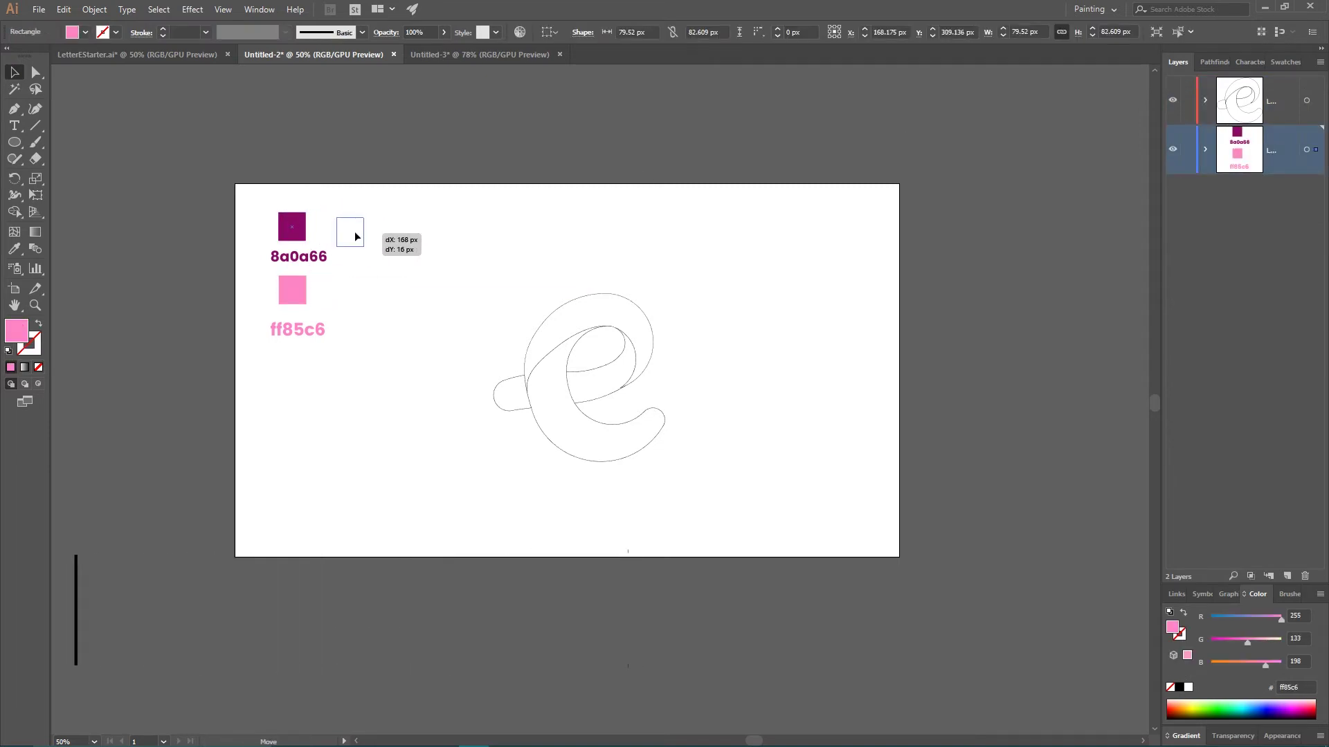
{"action": "left_click_drag", "start_coordinate": [292, 290], "coordinate": [306, 227]}
- Select both squares and save their colours as a new Swatches colour group
{"action": "left_click", "coordinate": [1285, 62]}
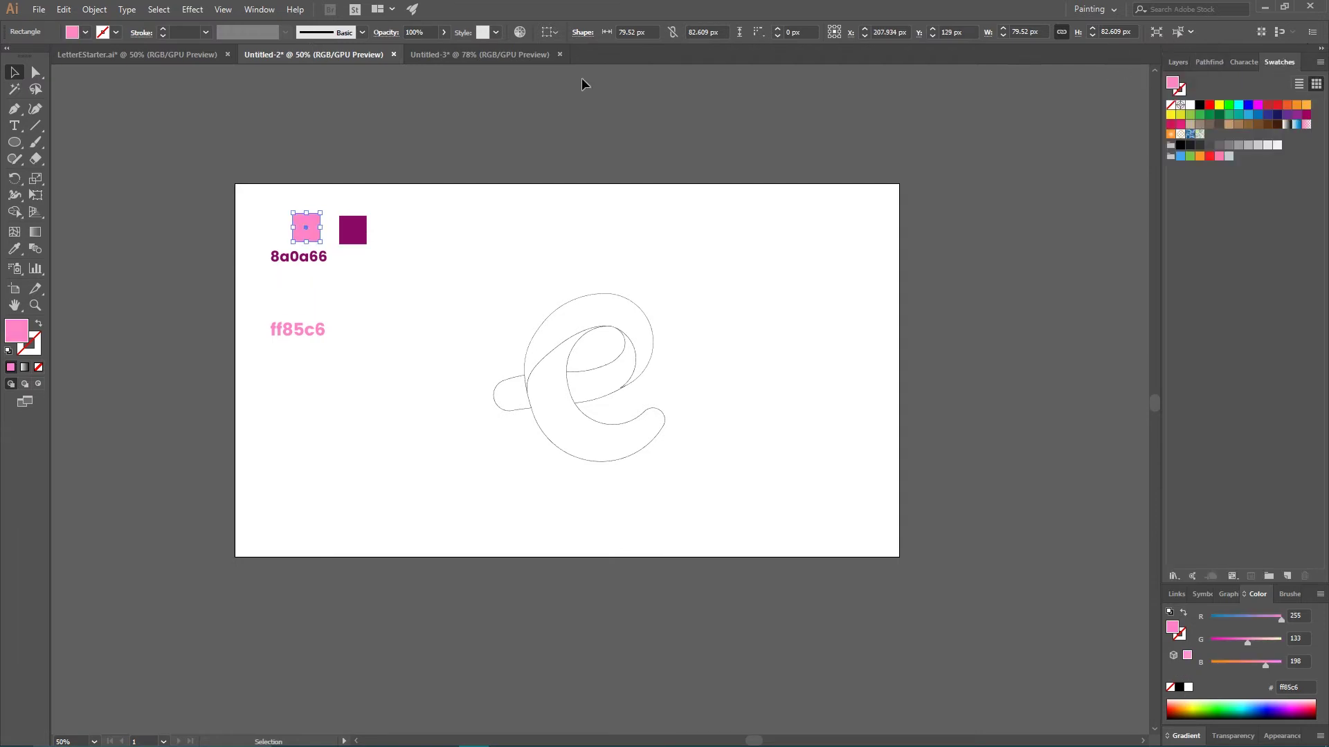
{"action": "left_click", "coordinate": [258, 9]}
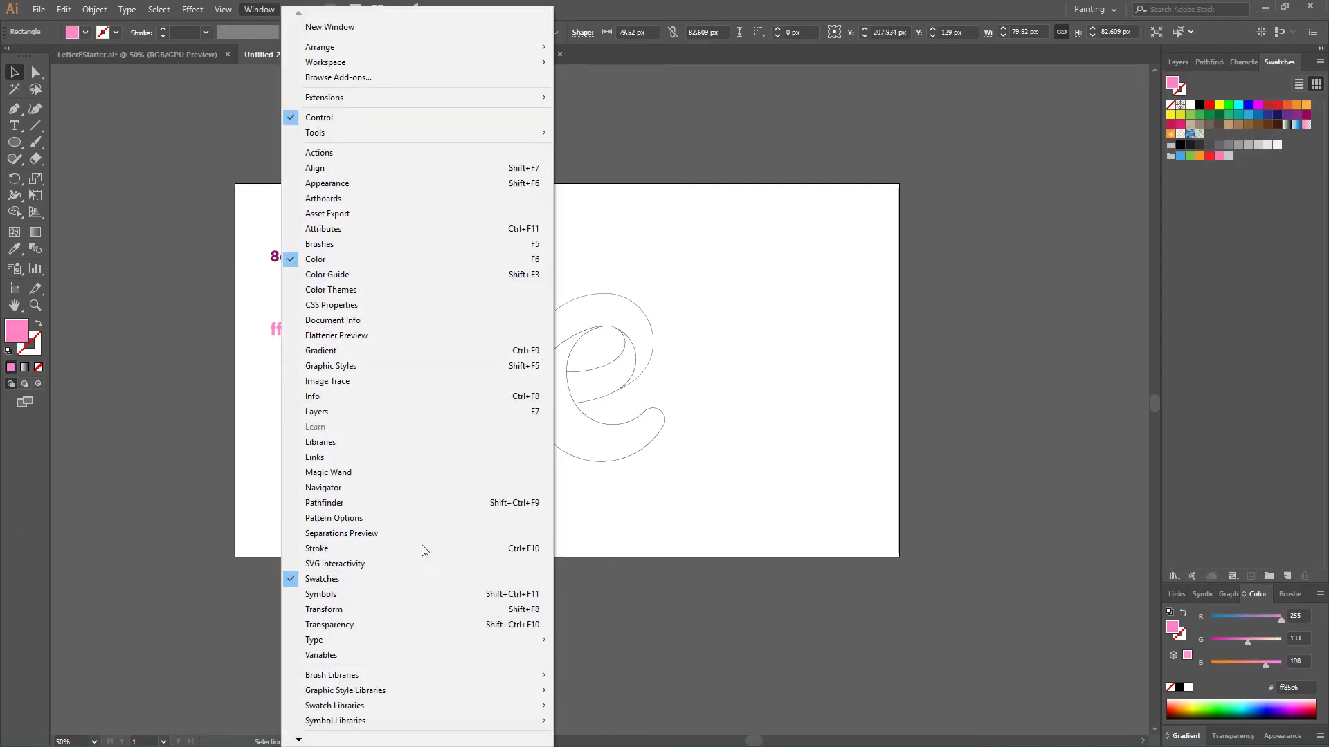
{"action": "left_click", "coordinate": [728, 256]}
{"action": "left_click_drag", "start_coordinate": [414, 239], "coordinate": [508, 198]}
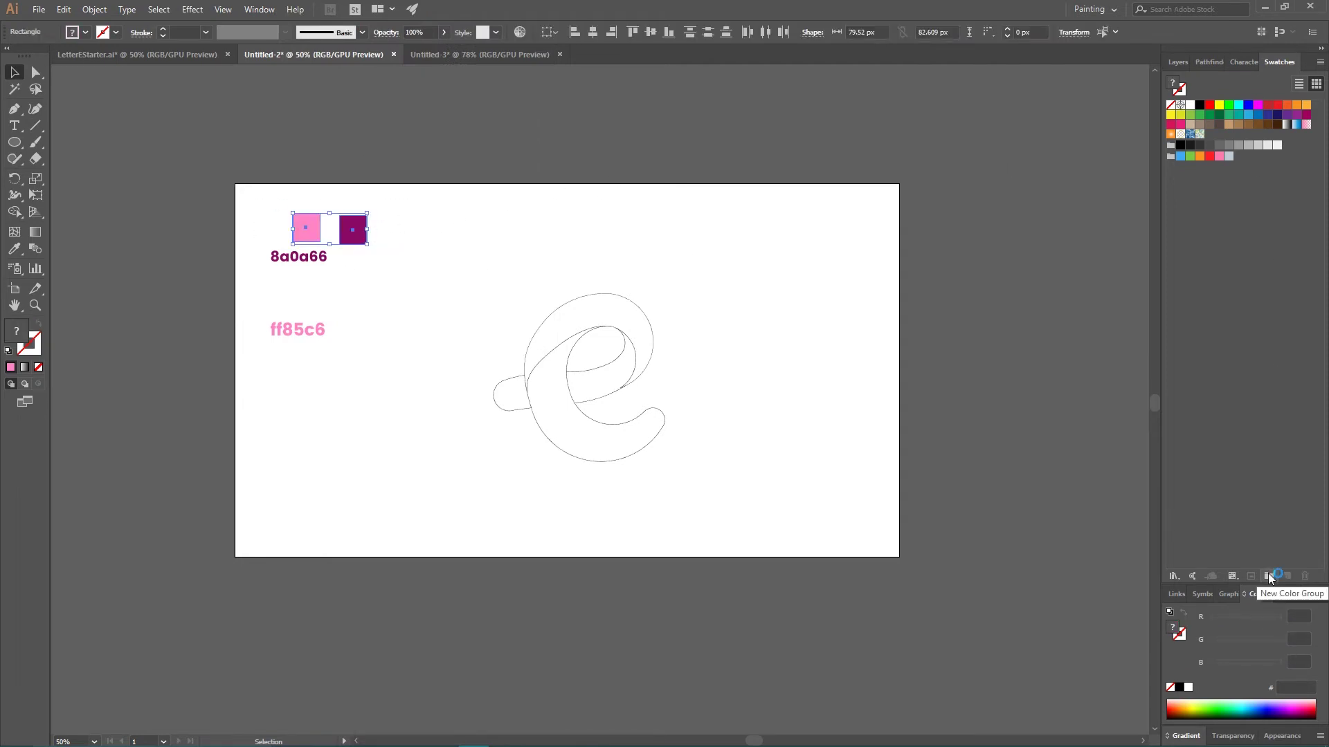
{"action": "key", "text": "super+plus"}
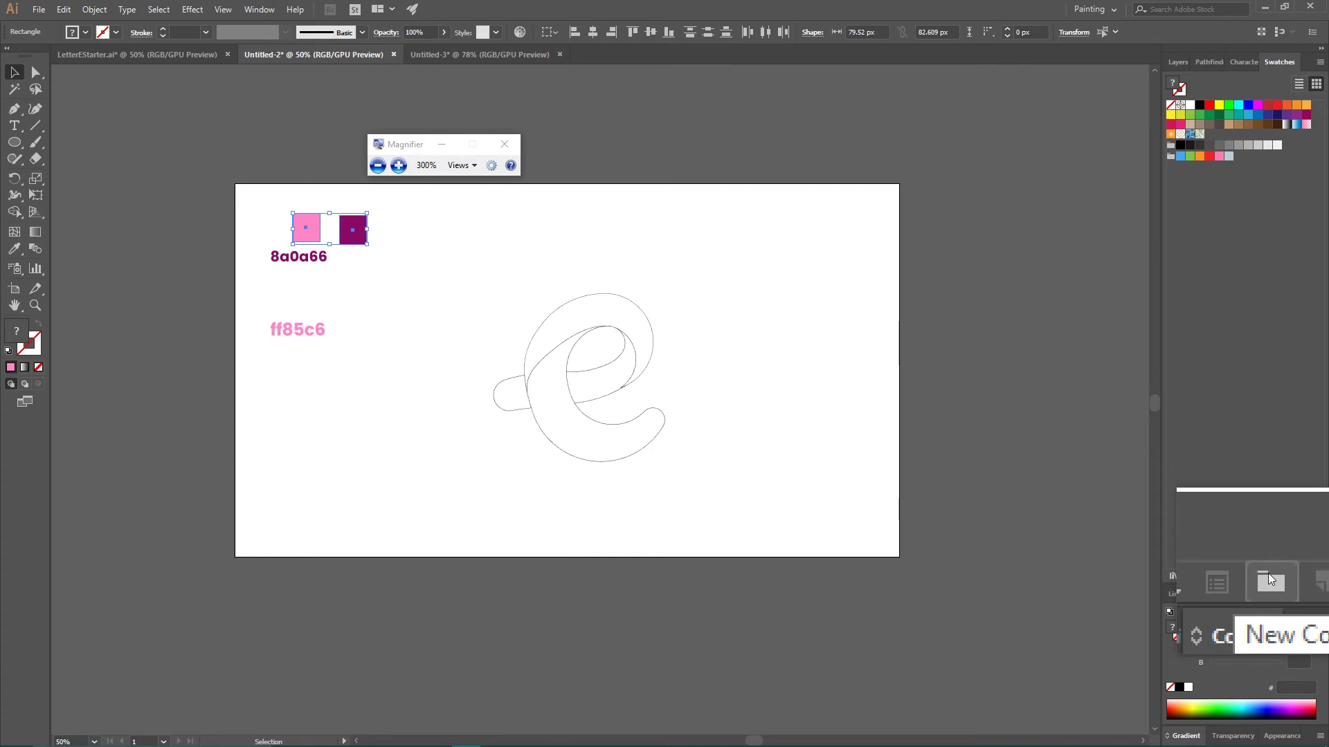
{"action": "key", "text": "super+Escape"}
{"action": "left_click", "coordinate": [1267, 576]}
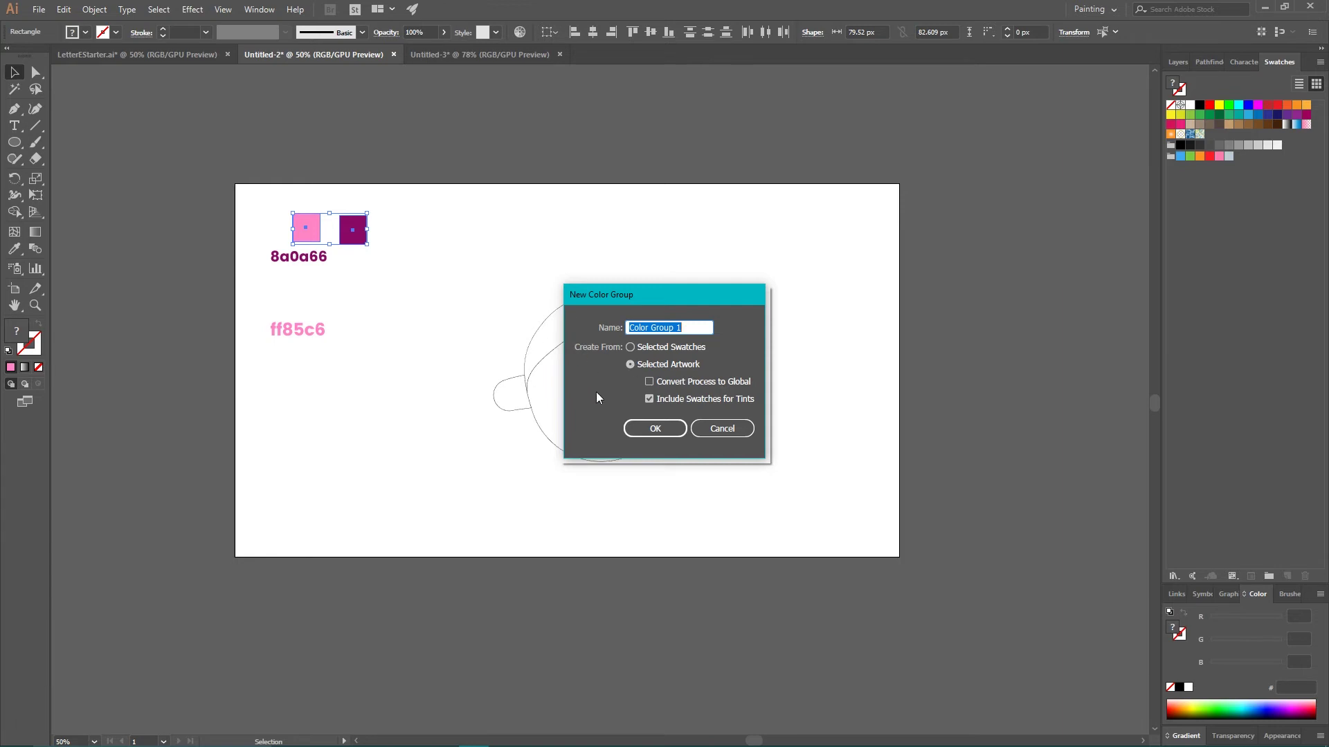
{"action": "left_click", "coordinate": [650, 429]}
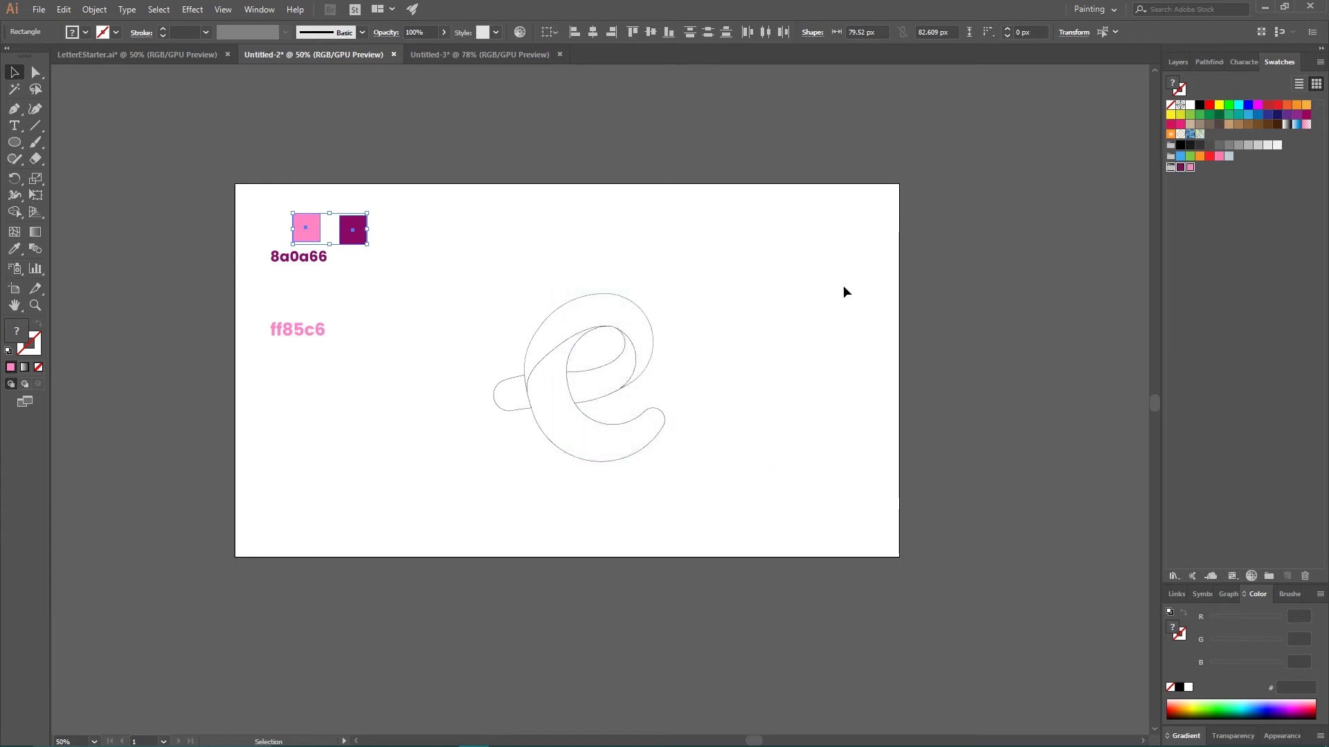
{"action": "left_click", "coordinate": [1202, 594]}
{"action": "left_click", "coordinate": [1176, 593]}
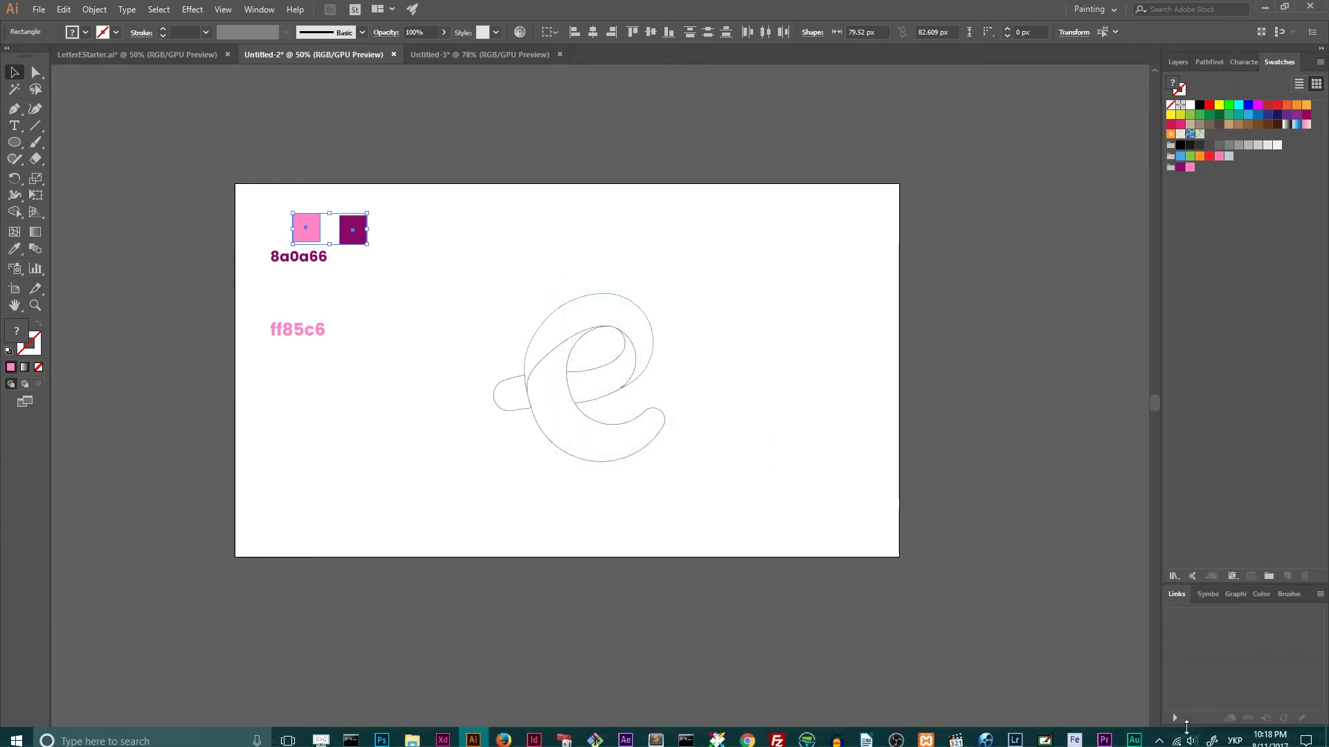
{"action": "key", "text": "ctrl+F9"}
- Fill the lower, inner, tail and upper e pieces with the black-white gradient swatch
{"action": "left_click", "coordinate": [600, 433]}
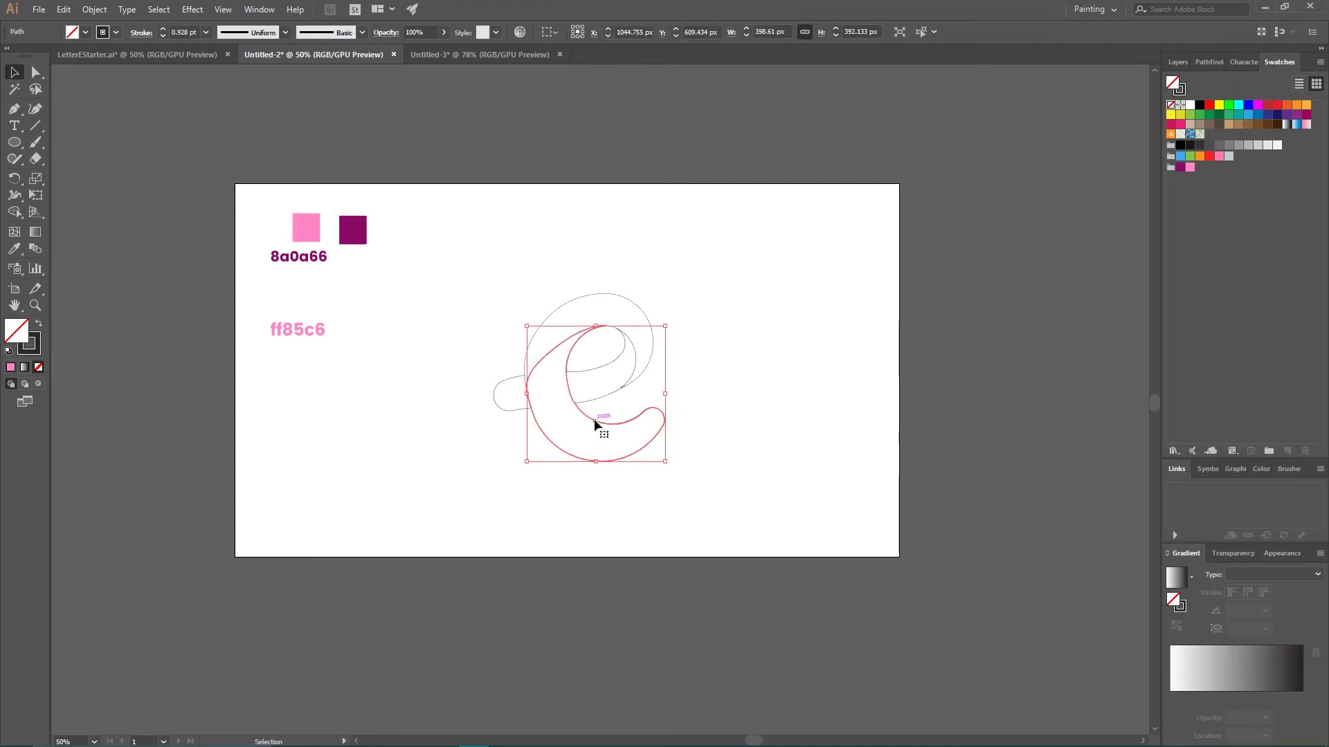
{"action": "left_click", "coordinate": [1243, 674]}
{"action": "left_click", "coordinate": [614, 394]}
{"action": "left_click", "coordinate": [608, 358]}
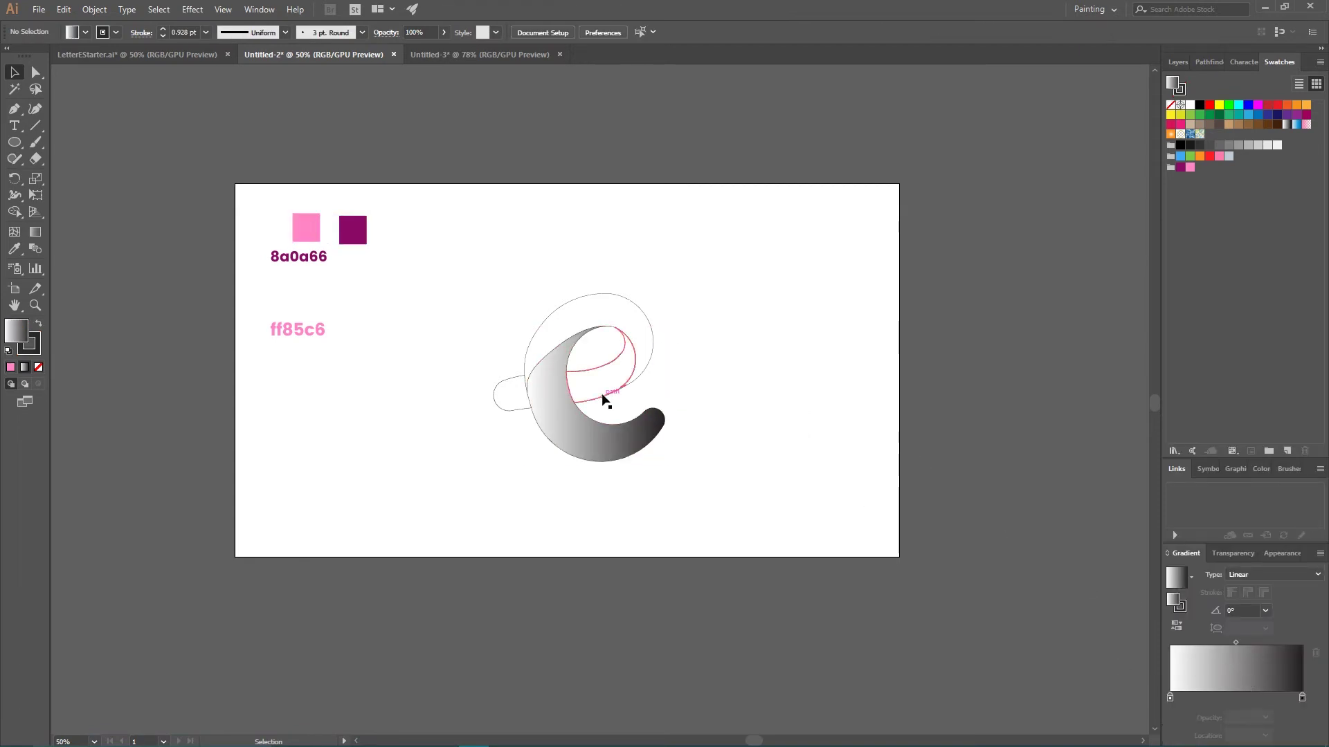
{"action": "left_click", "coordinate": [1204, 671]}
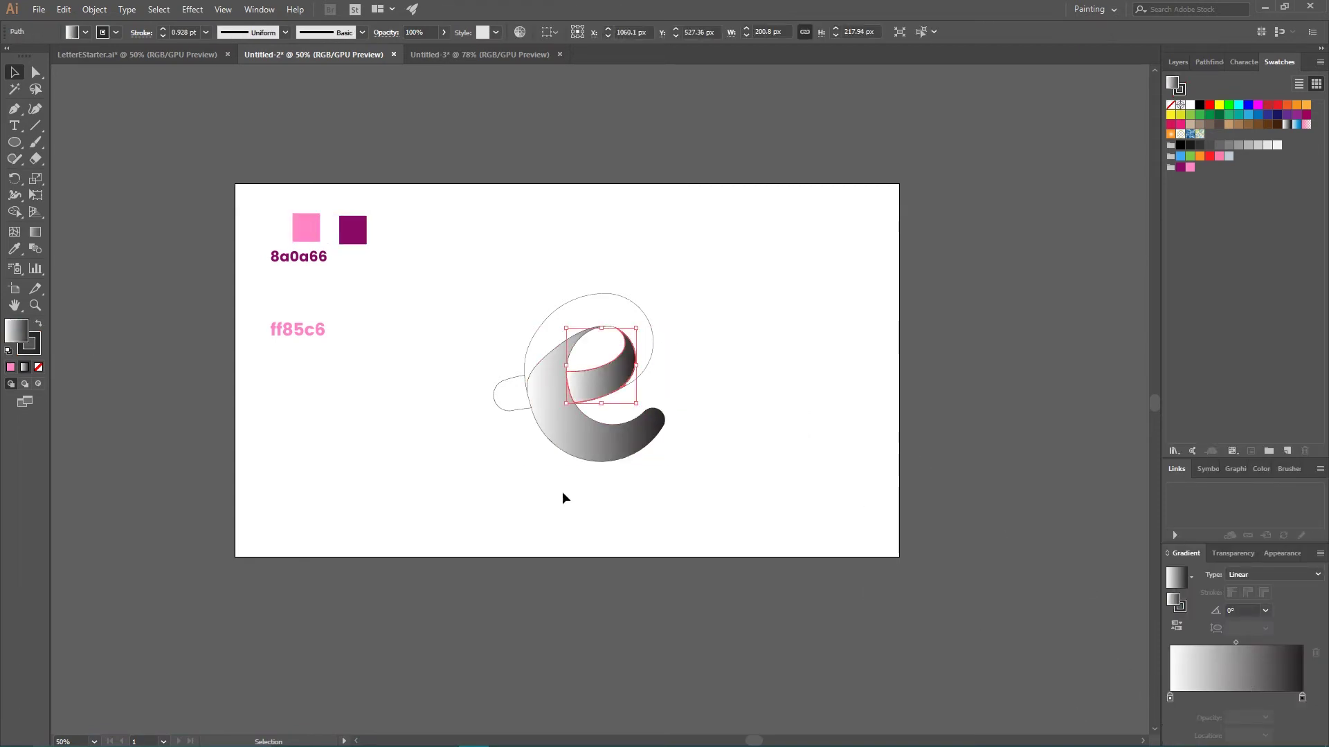
{"action": "left_click", "coordinate": [510, 390]}
{"action": "left_click", "coordinate": [1231, 671]}
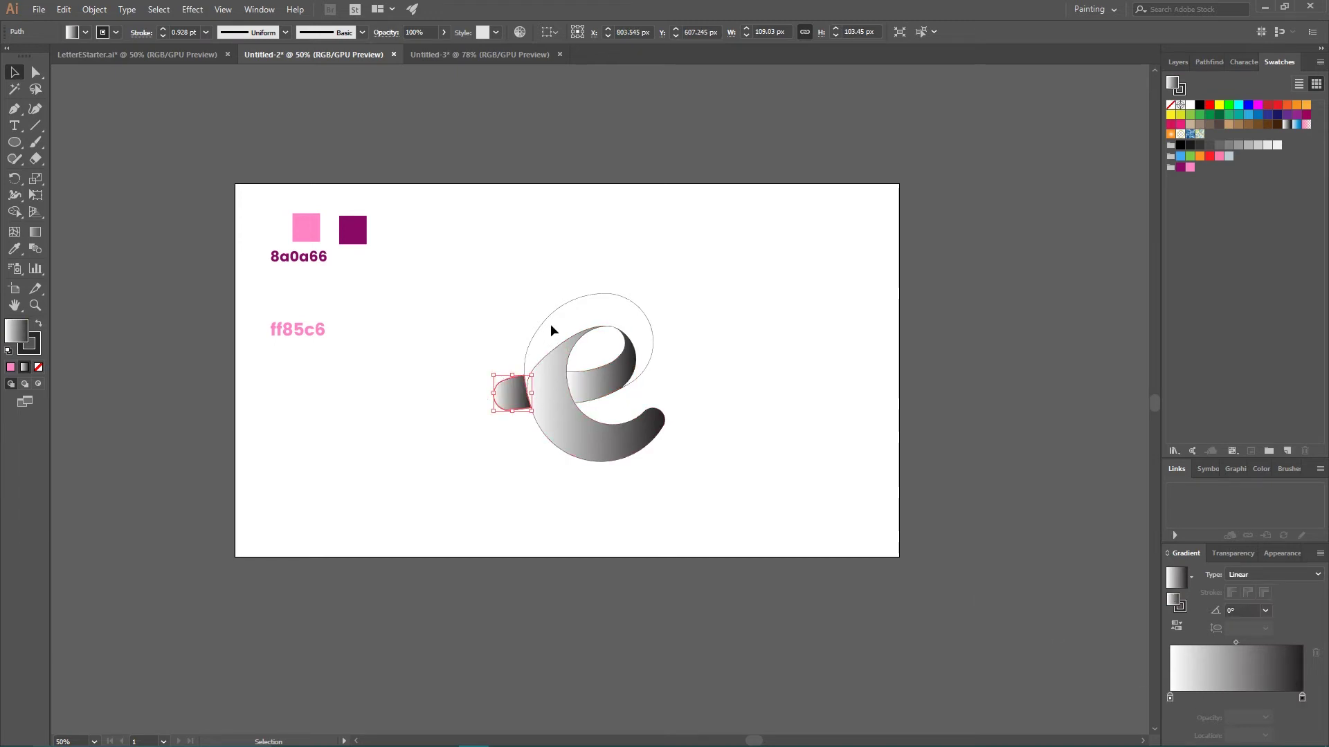
{"action": "left_click", "coordinate": [583, 298]}
{"action": "left_click", "coordinate": [1245, 656]}
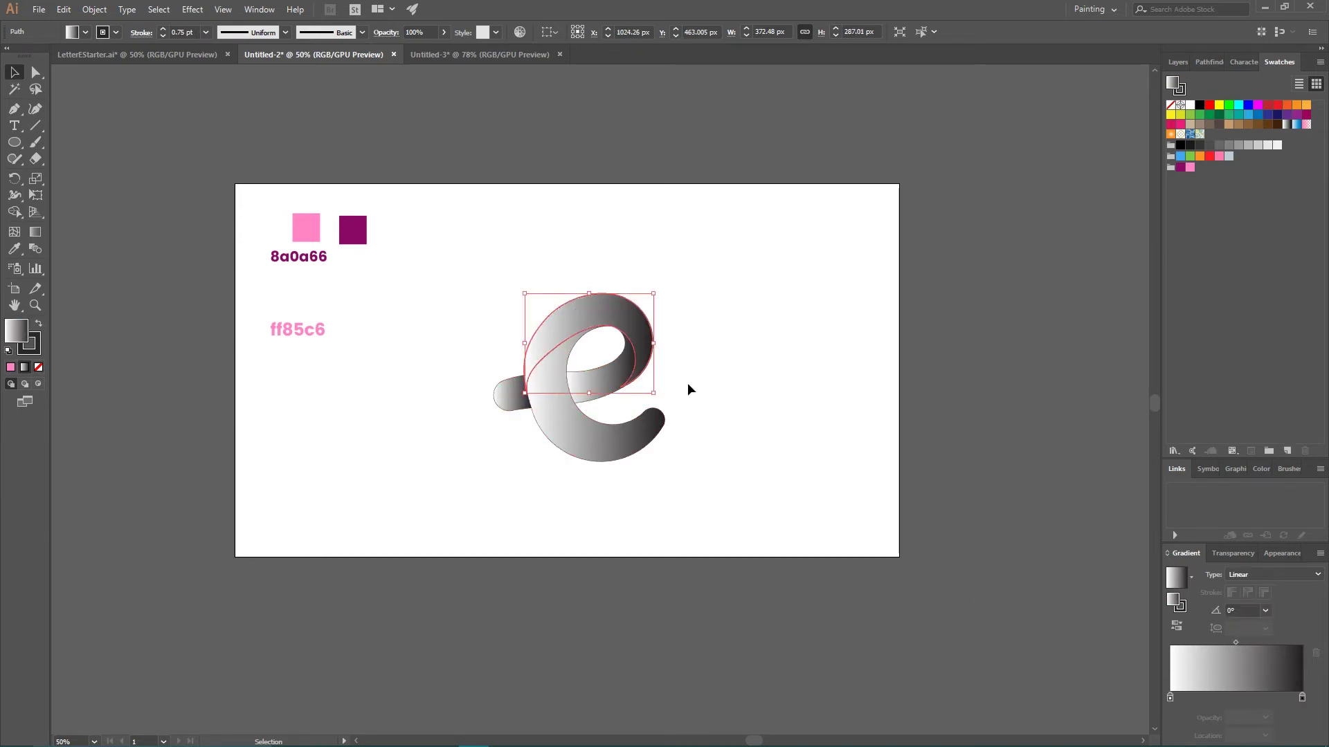
- Set the stroke of all e pieces to None
{"action": "left_click_drag", "start_coordinate": [602, 247], "coordinate": [490, 395]}
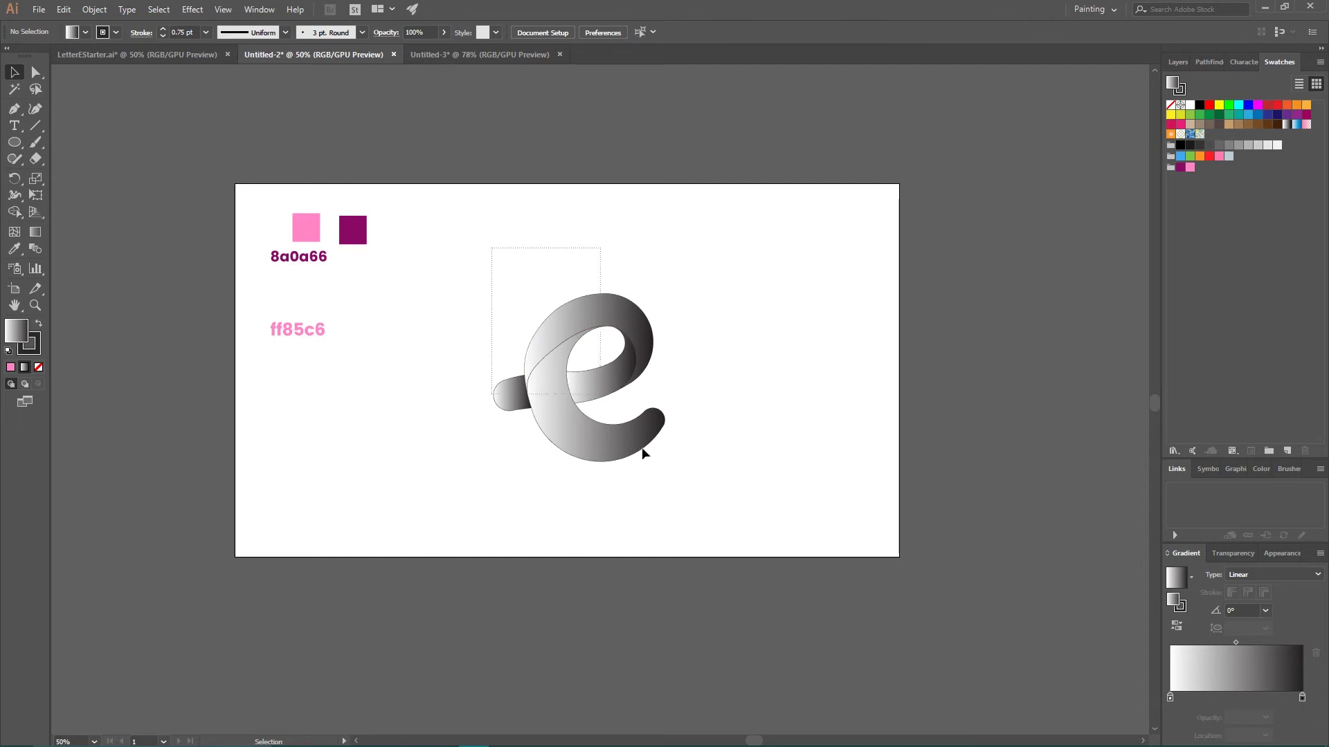
{"action": "left_click", "coordinate": [35, 352]}
{"action": "left_click", "coordinate": [38, 368]}
{"action": "left_click", "coordinate": [358, 354]}
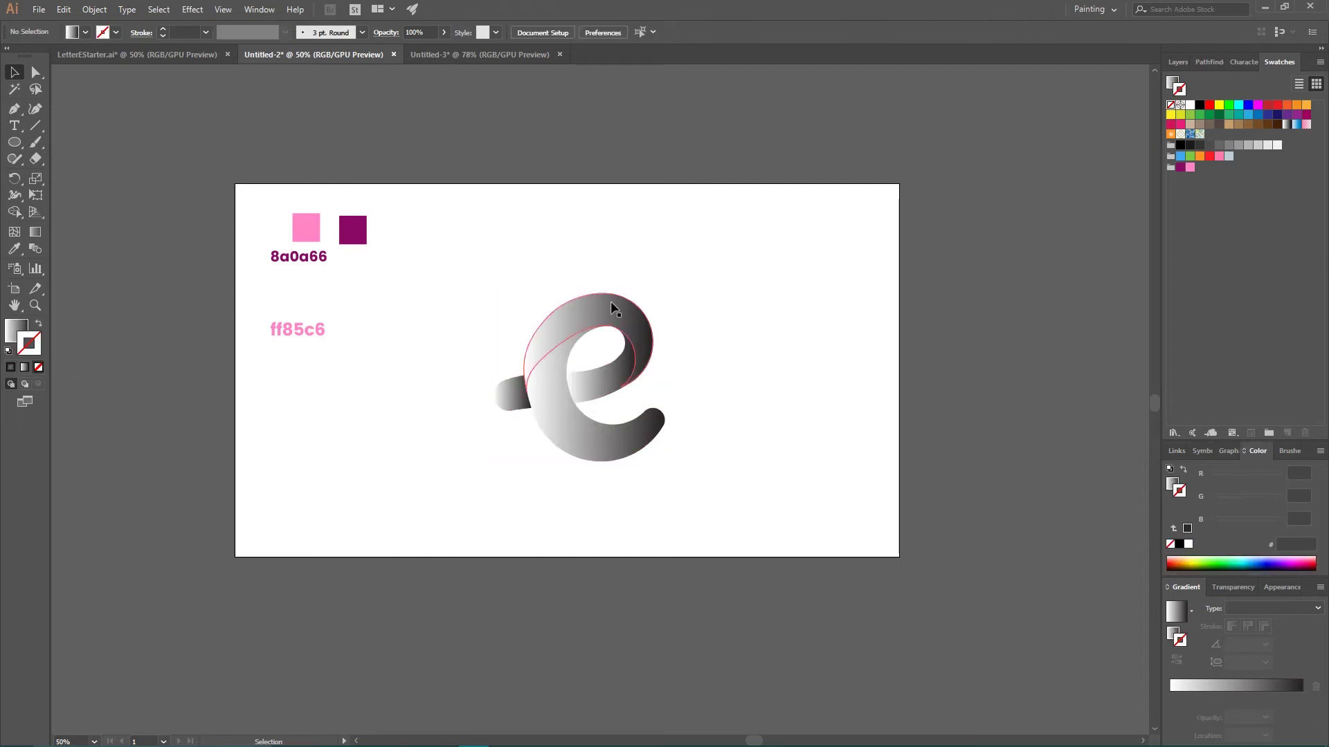
- Select each e piece in turn to check its gradient fill
{"action": "scroll", "coordinate": [699, 261], "scroll_direction": "down", "scroll_amount": 3}
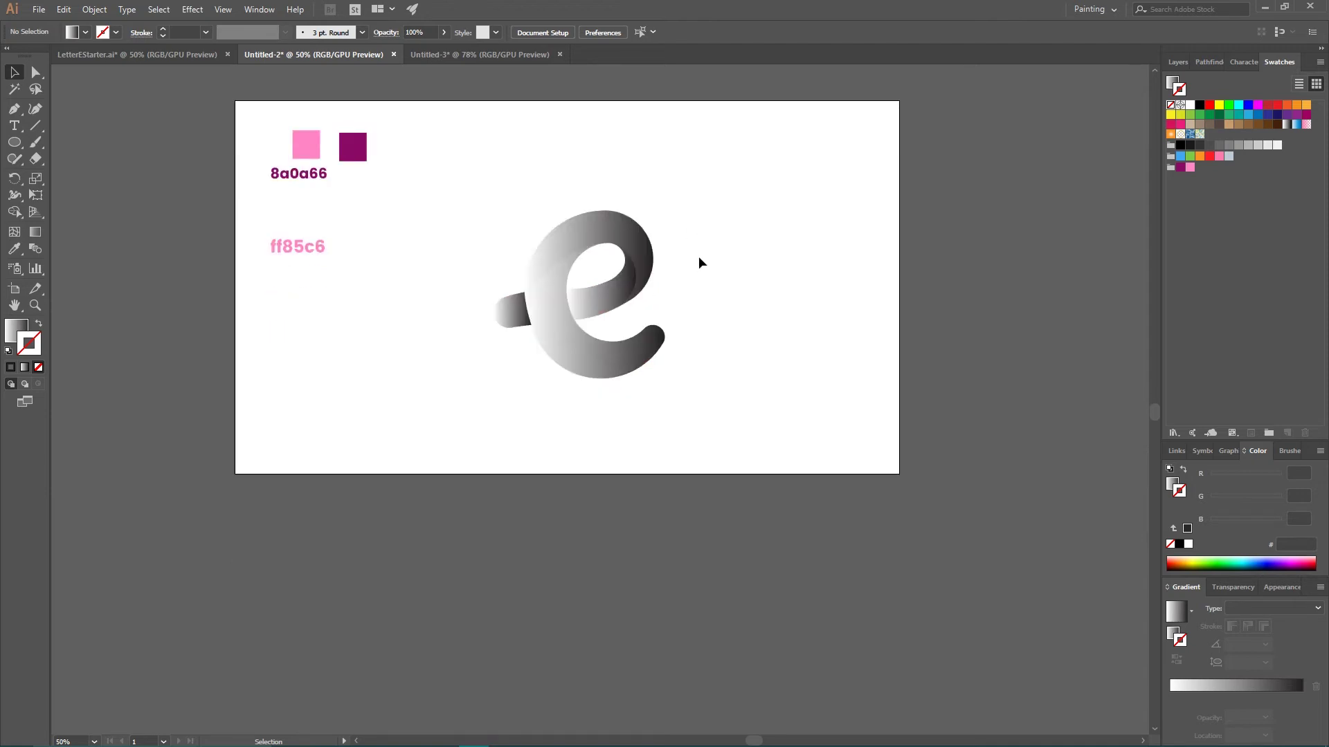
{"action": "left_click", "coordinate": [603, 294]}
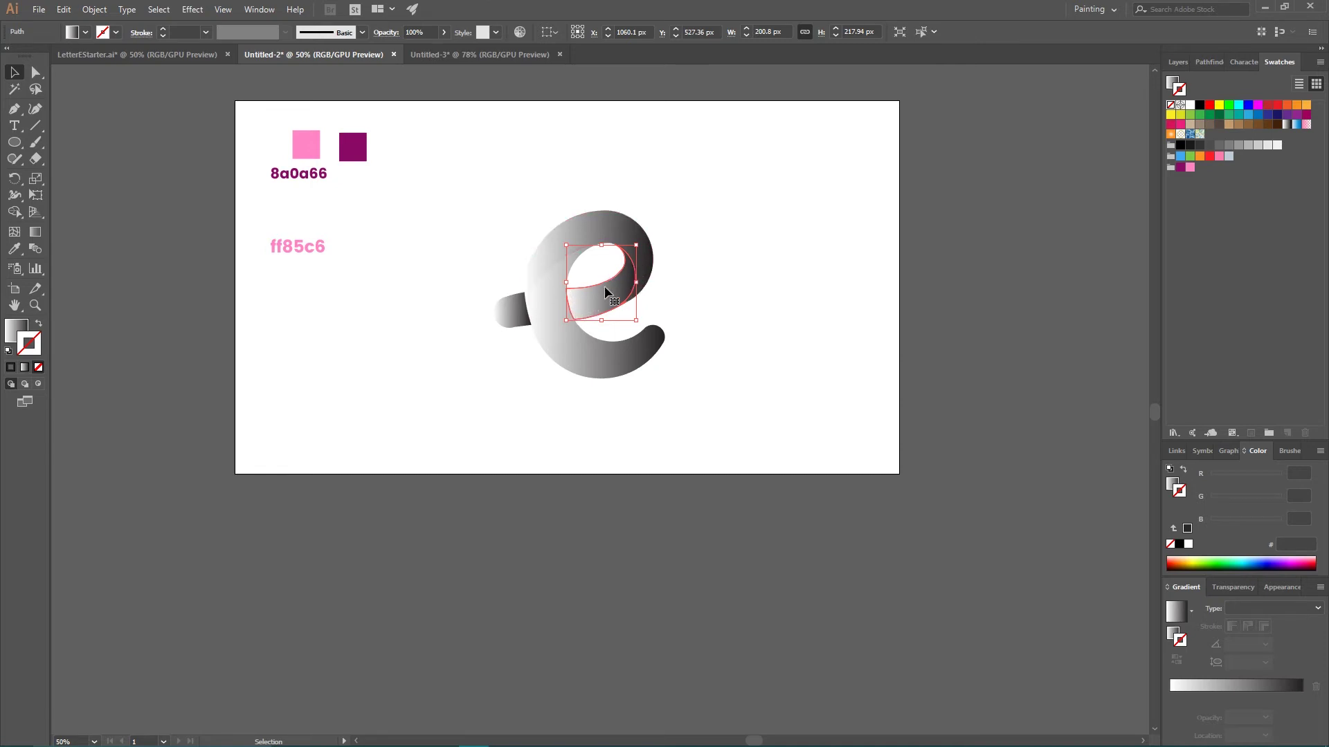
{"action": "left_click", "coordinate": [611, 226]}
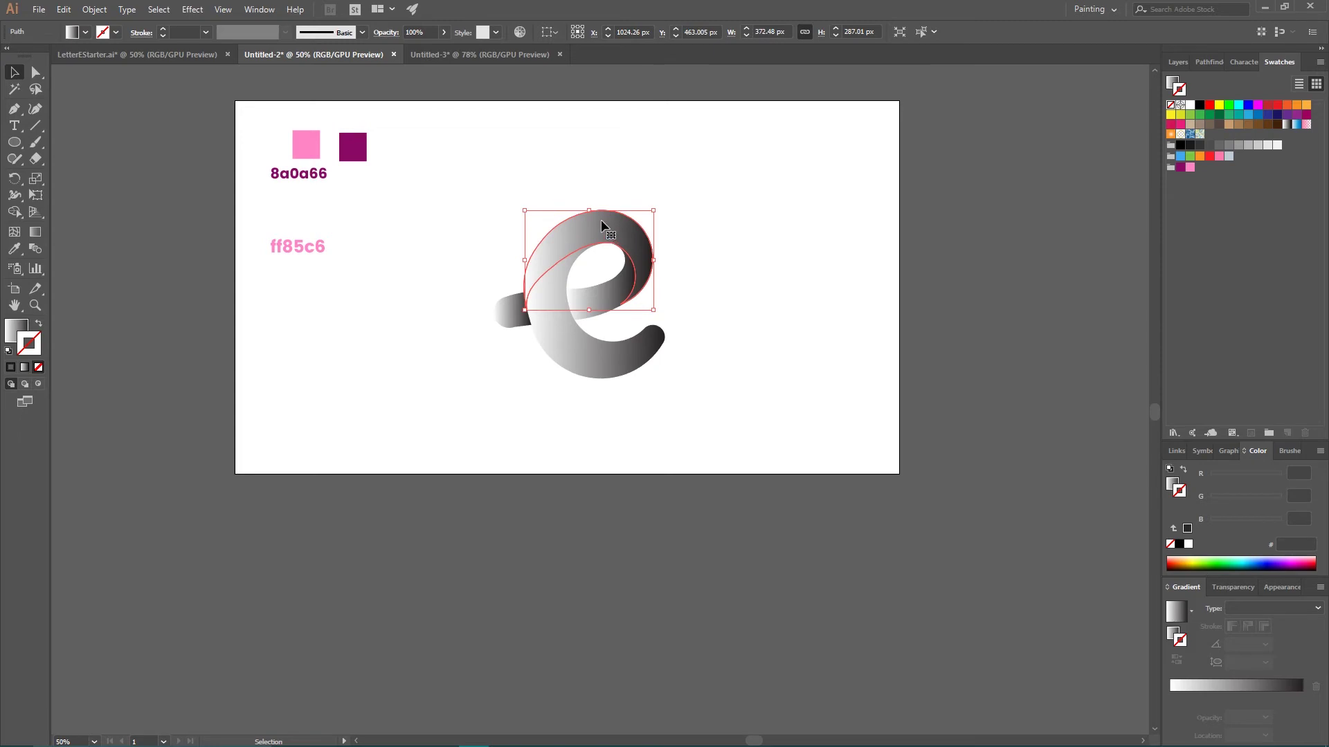
{"action": "left_click", "coordinate": [550, 313]}
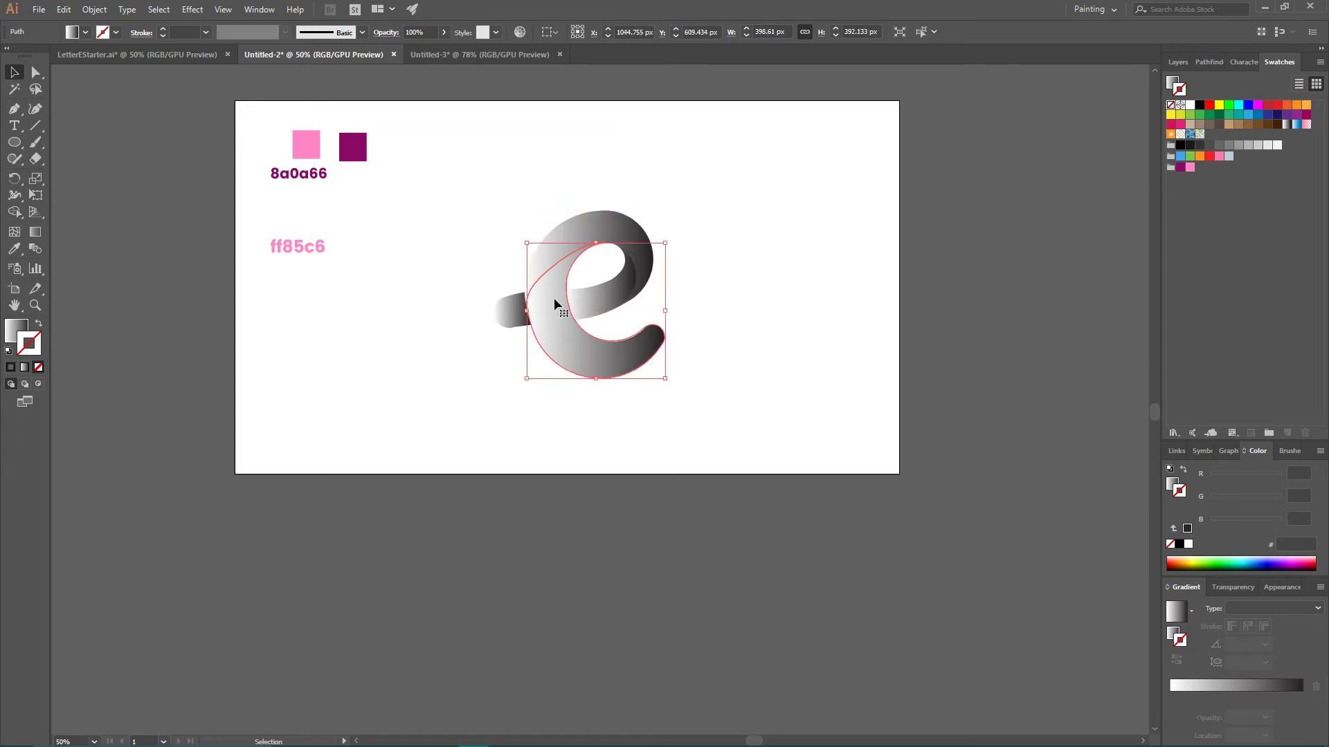
{"action": "left_click", "coordinate": [511, 313]}
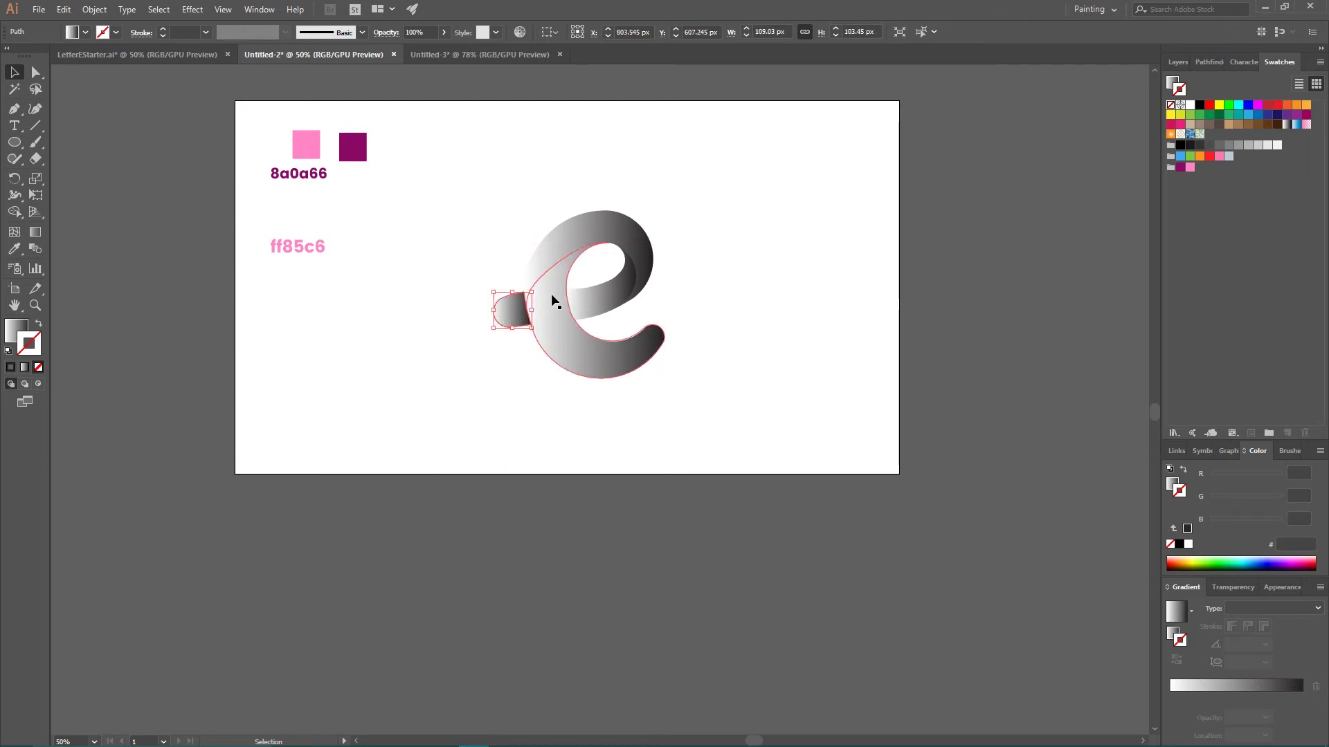
{"action": "left_click", "coordinate": [614, 354]}
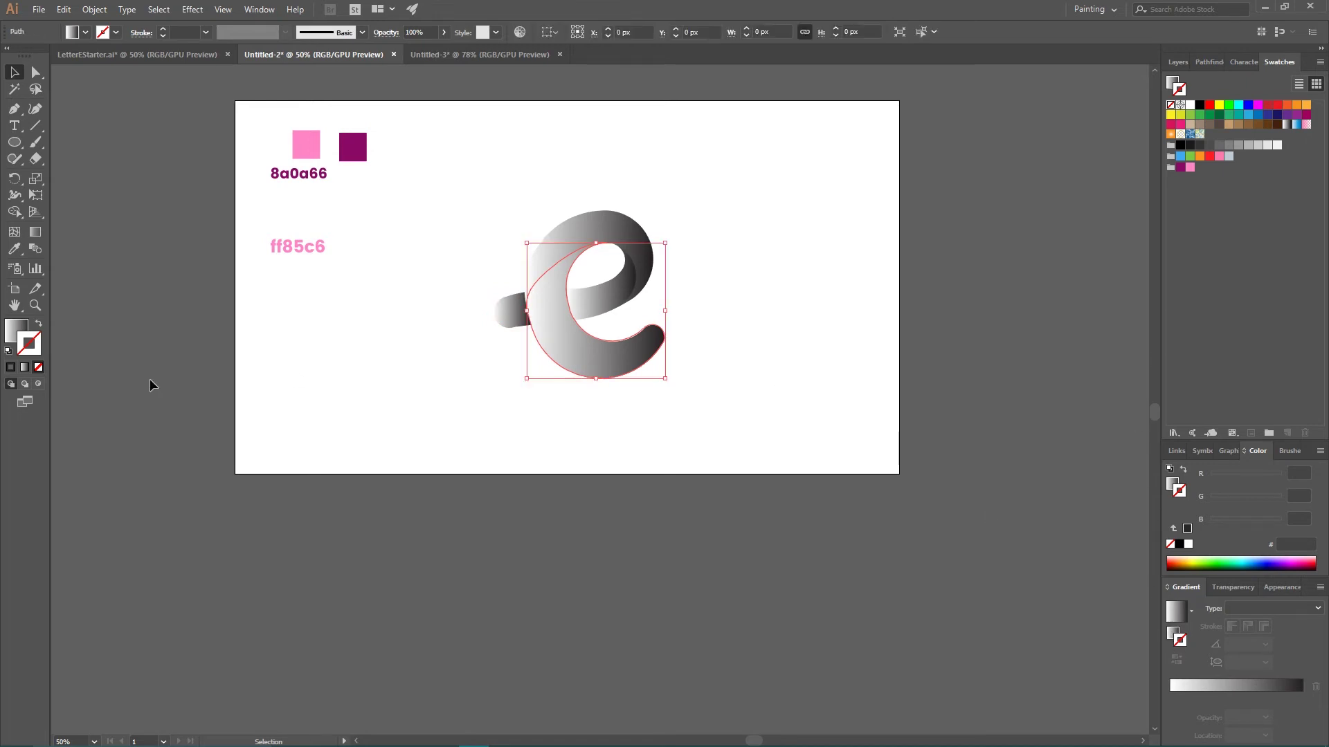
- Reverse the lower ribbon's gradient and set its stops to pink ff85c6 and magenta 8a0a66
{"action": "left_click", "coordinate": [15, 329]}
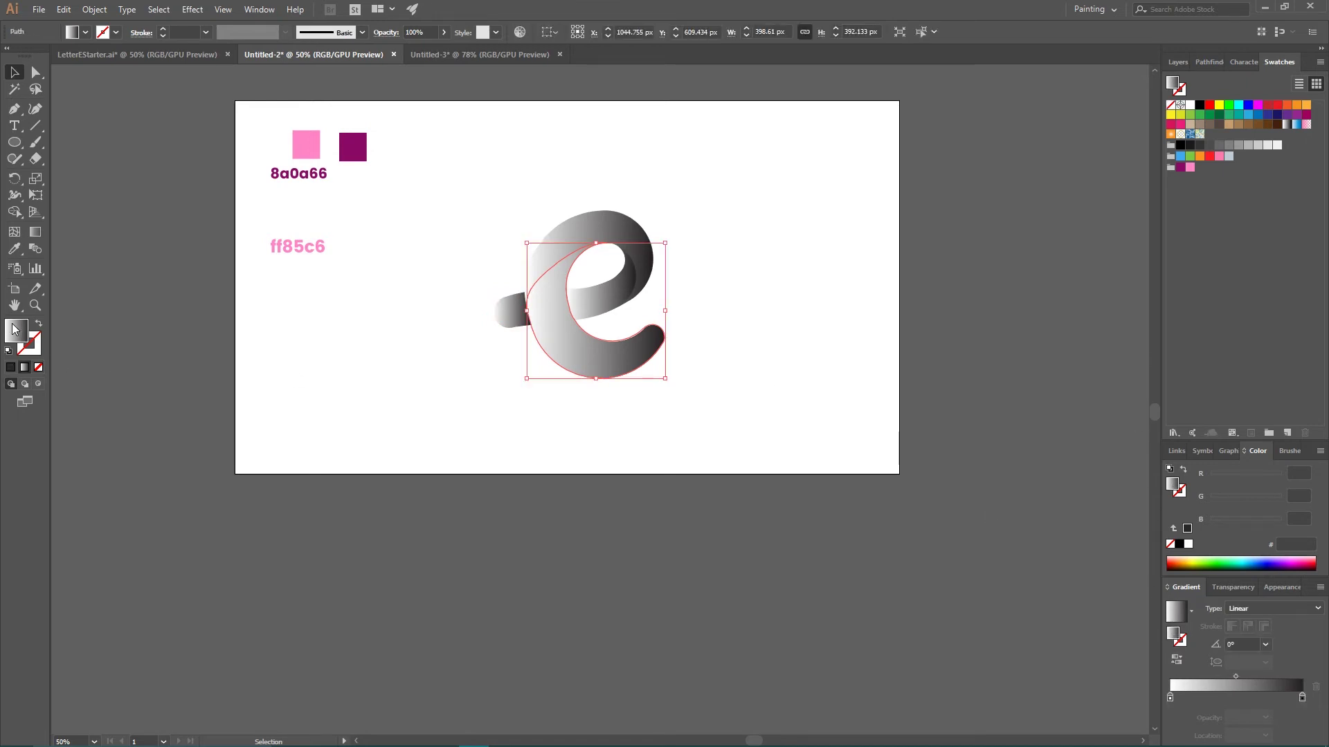
{"action": "left_click", "coordinate": [1175, 661]}
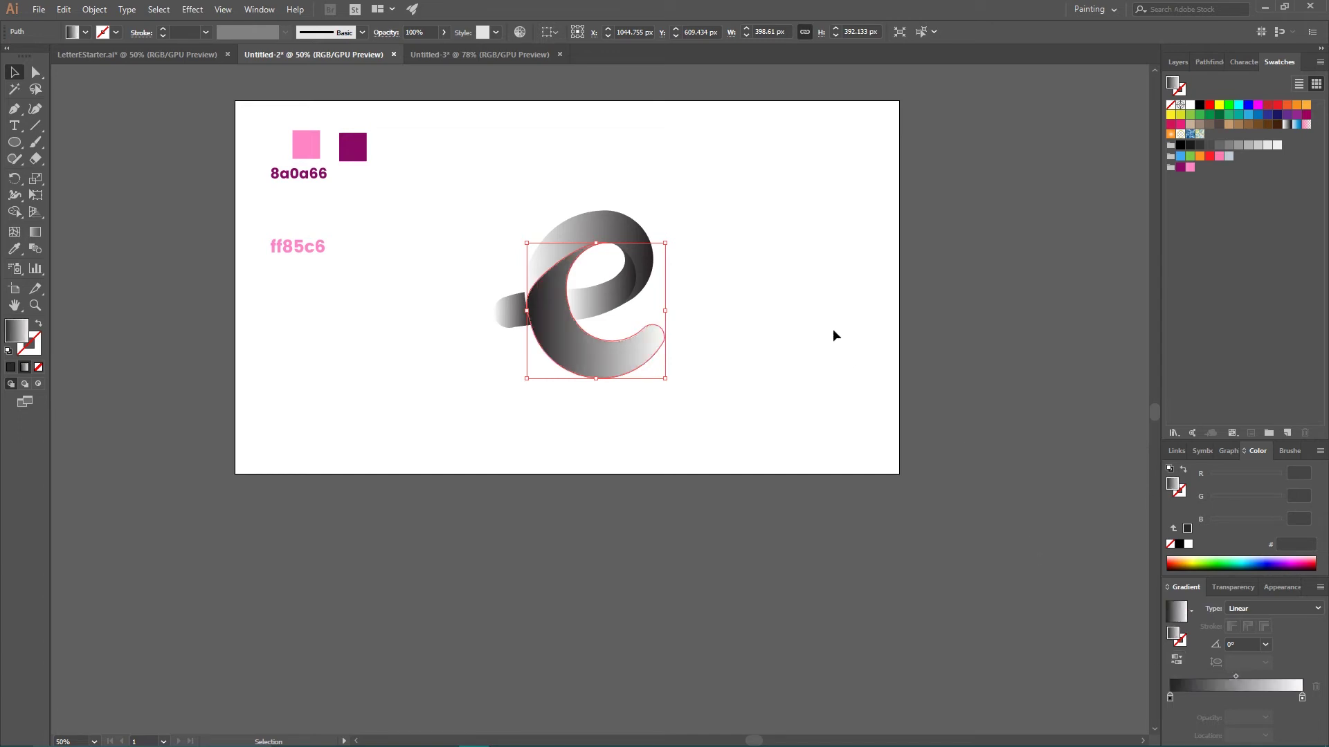
{"action": "left_click", "coordinate": [781, 289]}
{"action": "left_click", "coordinate": [612, 348]}
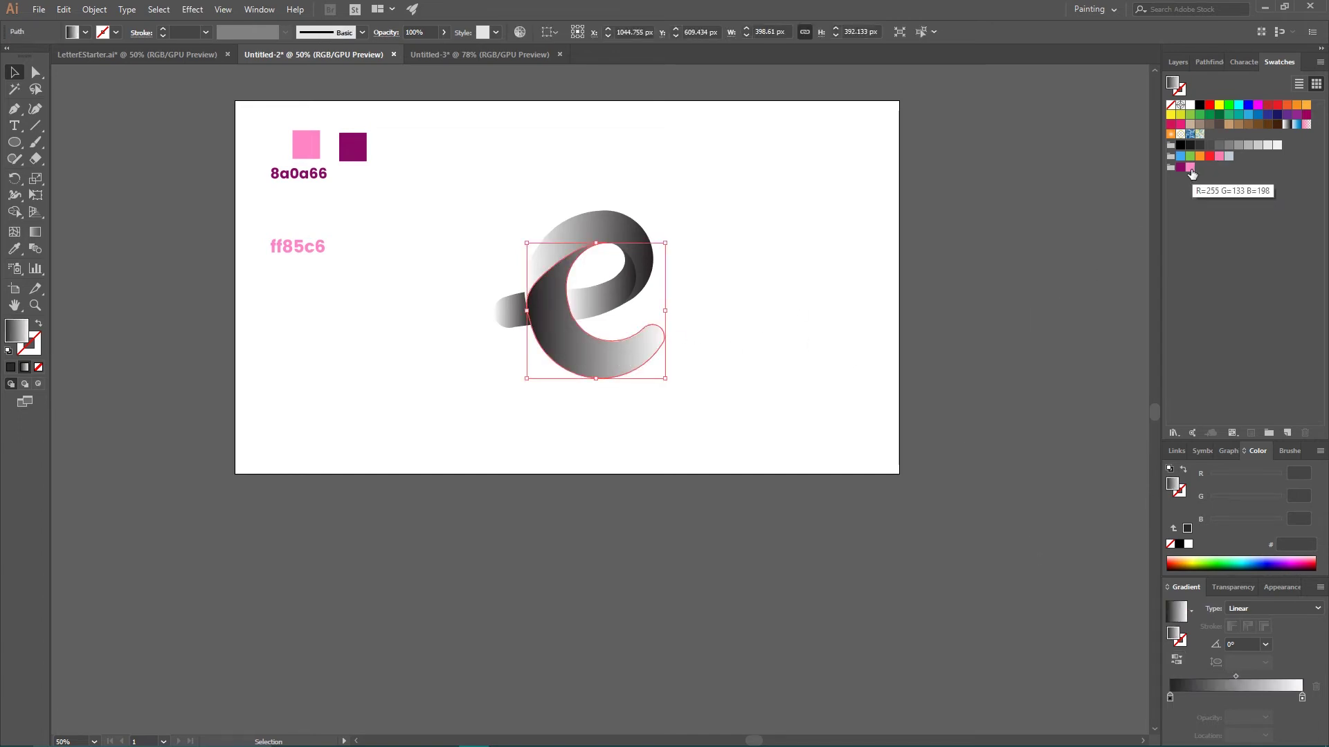
{"action": "left_click_drag", "start_coordinate": [1191, 169], "coordinate": [1213, 231]}
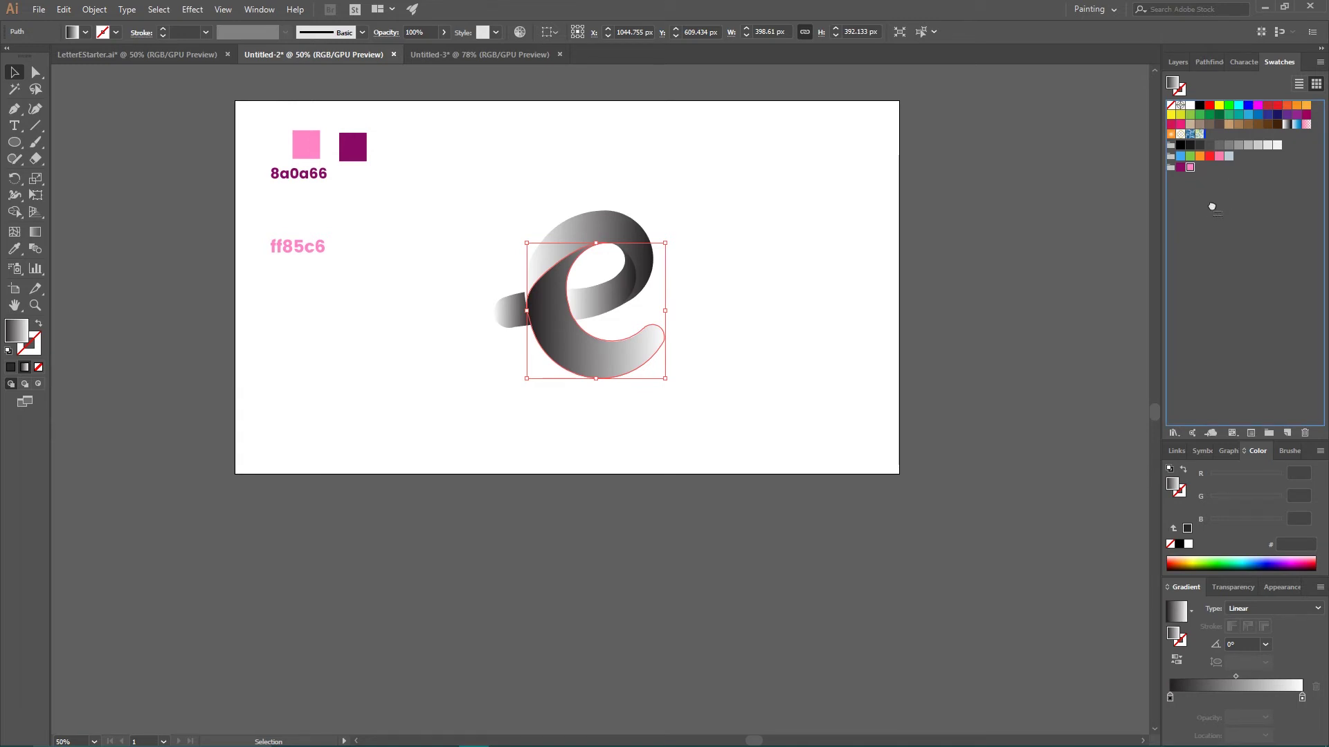
{"action": "left_click_drag", "start_coordinate": [1211, 208], "coordinate": [1304, 697]}
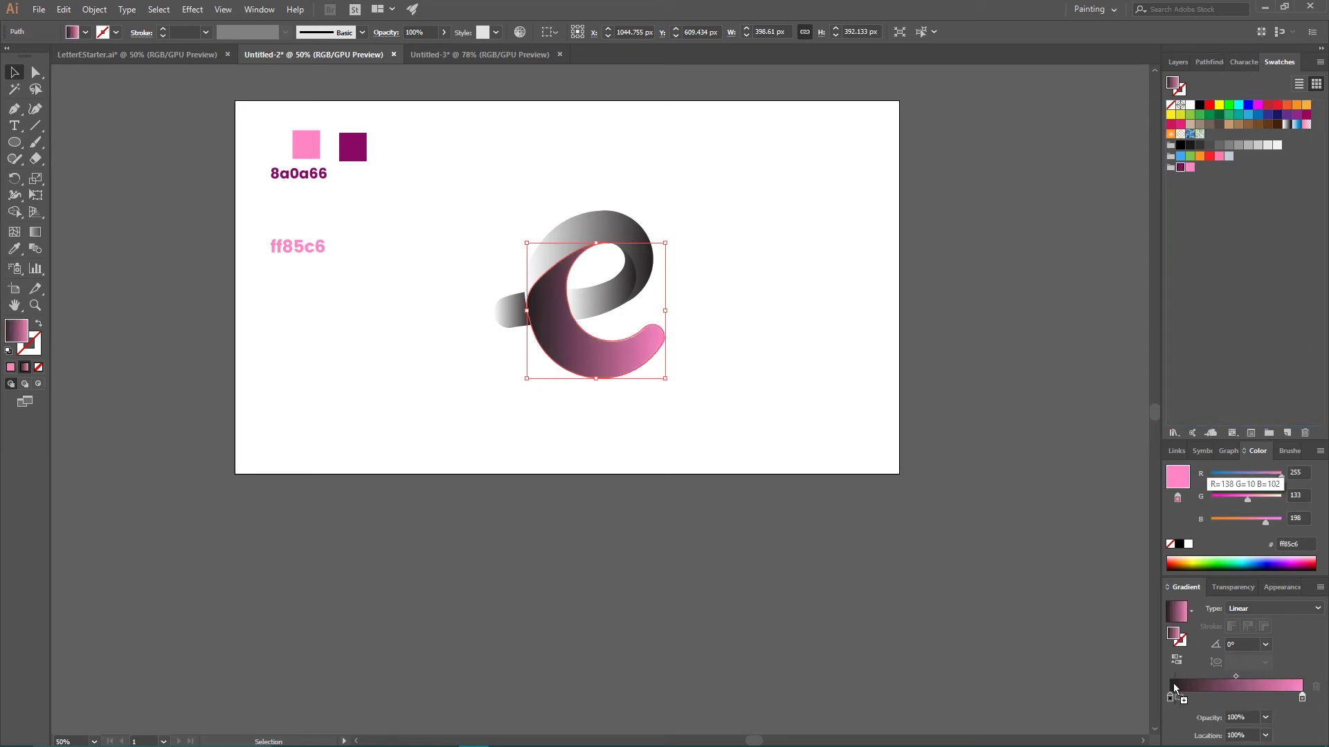
{"action": "left_click_drag", "start_coordinate": [1183, 169], "coordinate": [1170, 698]}
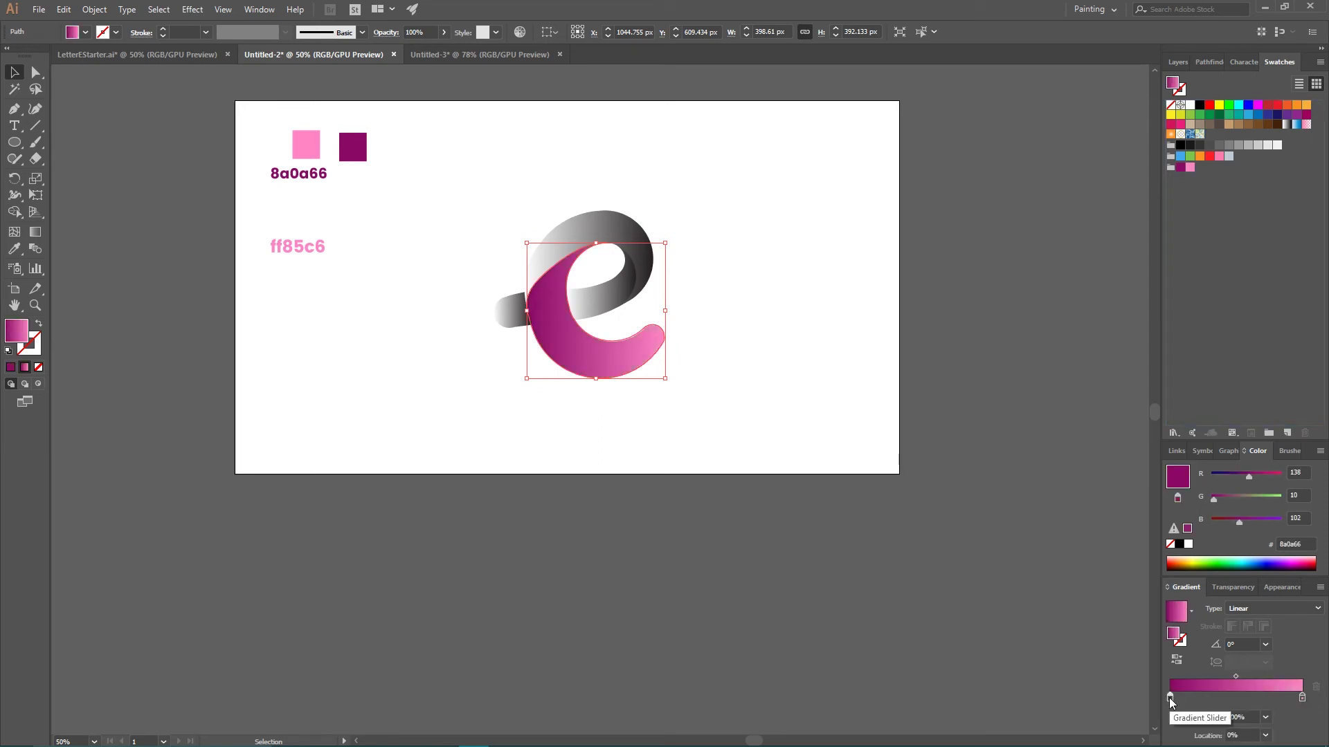
- Redraw the lower ribbon's gradient diagonally, reverse it, and deselect
{"action": "left_click", "coordinate": [35, 232]}
{"action": "left_click_drag", "start_coordinate": [604, 378], "coordinate": [554, 264]}
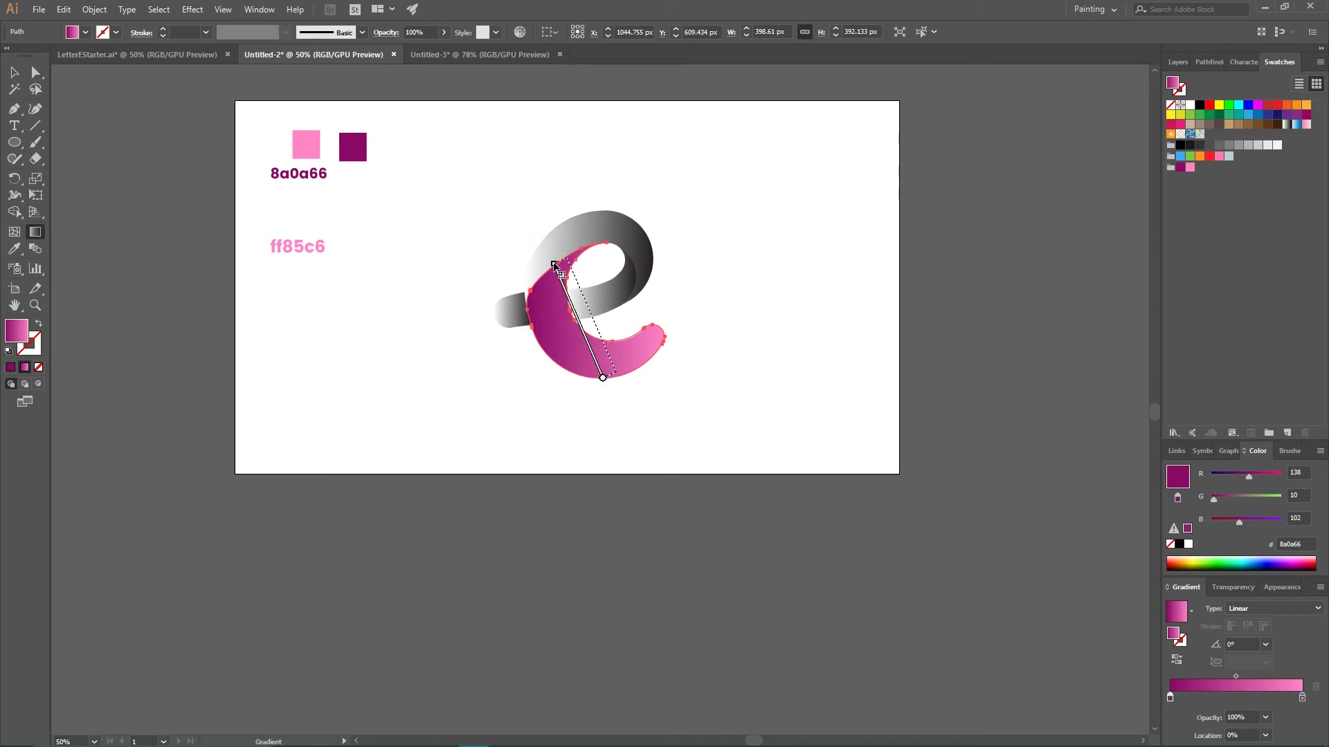
{"action": "left_click_drag", "start_coordinate": [555, 264], "coordinate": [567, 258]}
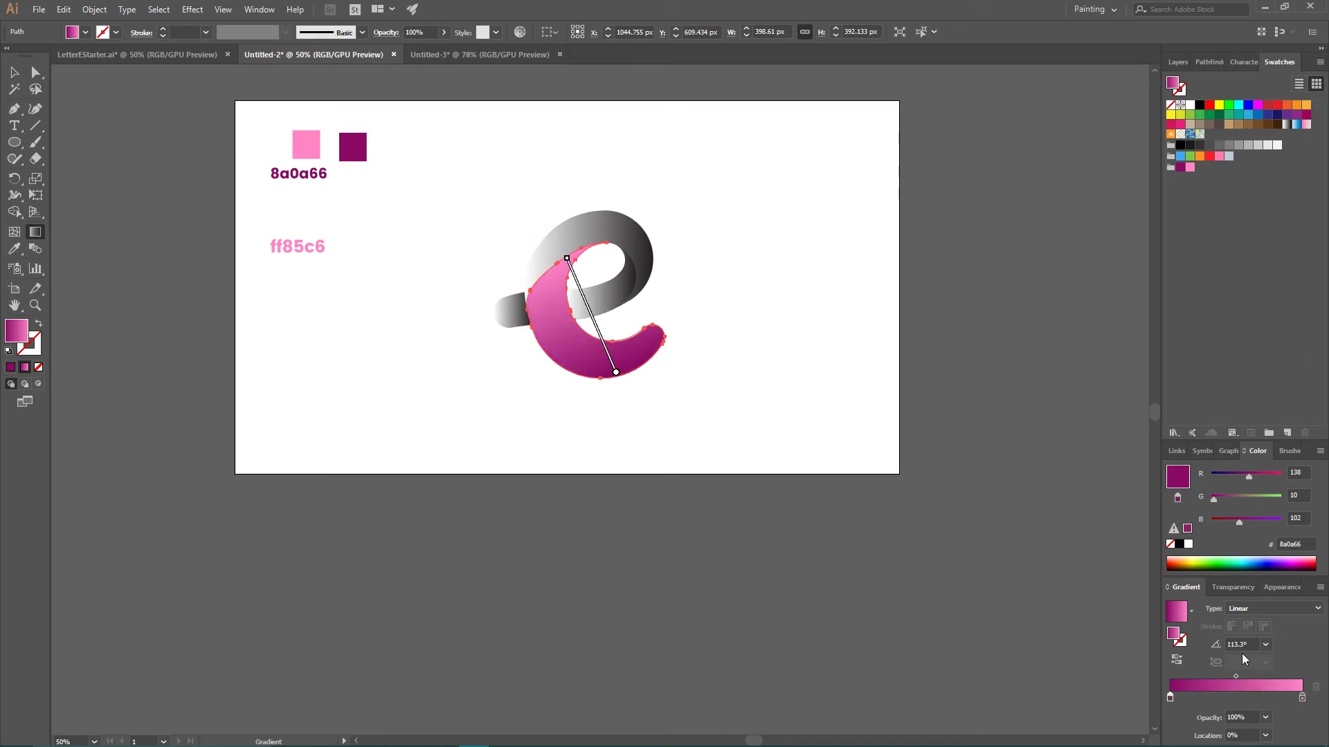
{"action": "left_click", "coordinate": [1176, 662]}
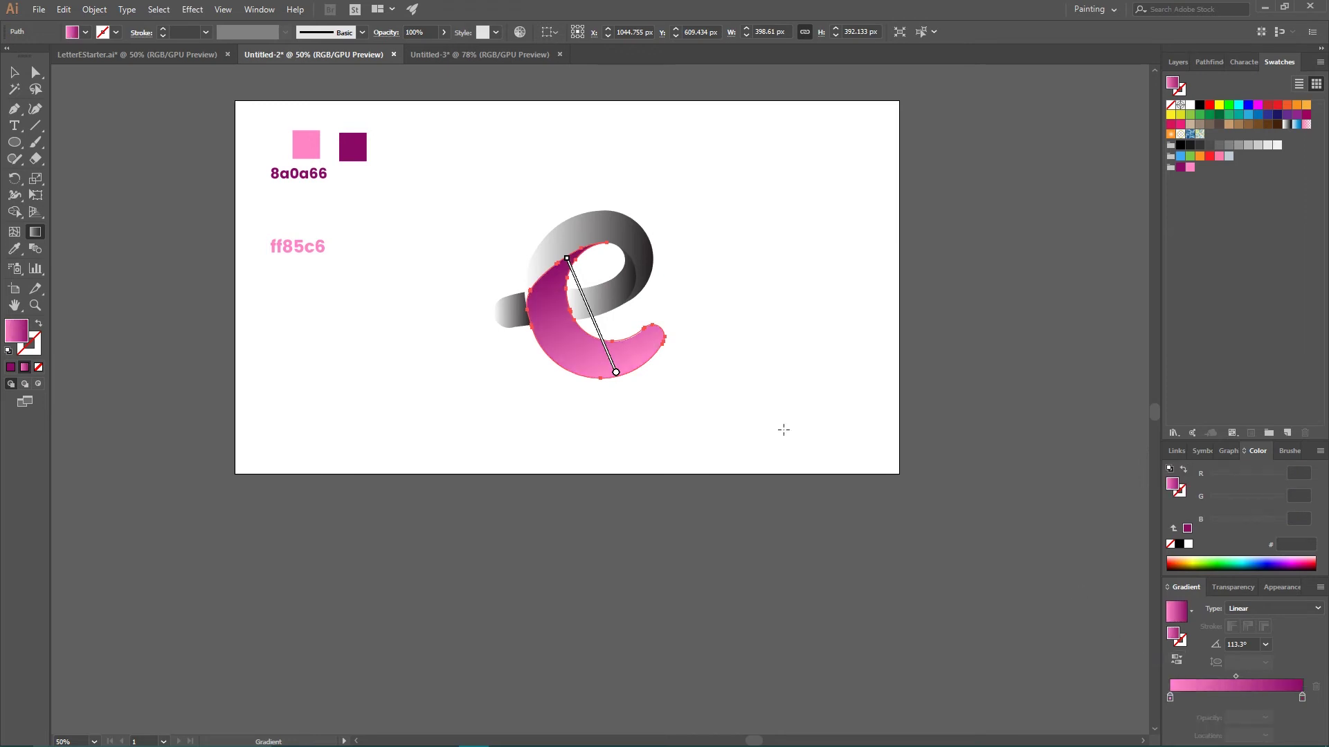
{"action": "left_click", "coordinate": [14, 72]}
{"action": "left_click", "coordinate": [436, 227]}
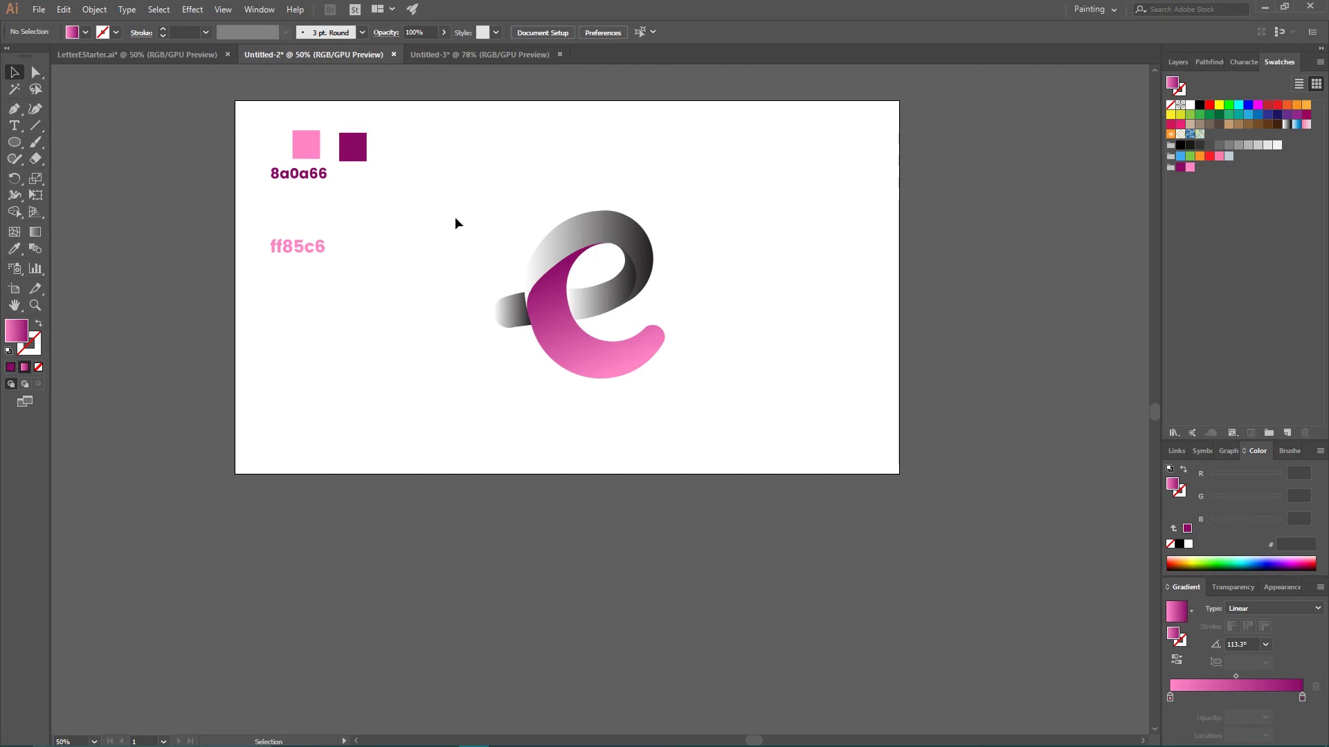
- Give the upper arc 8a0a66 stops at both ends plus a pink middle stop
{"action": "left_click", "coordinate": [575, 222]}
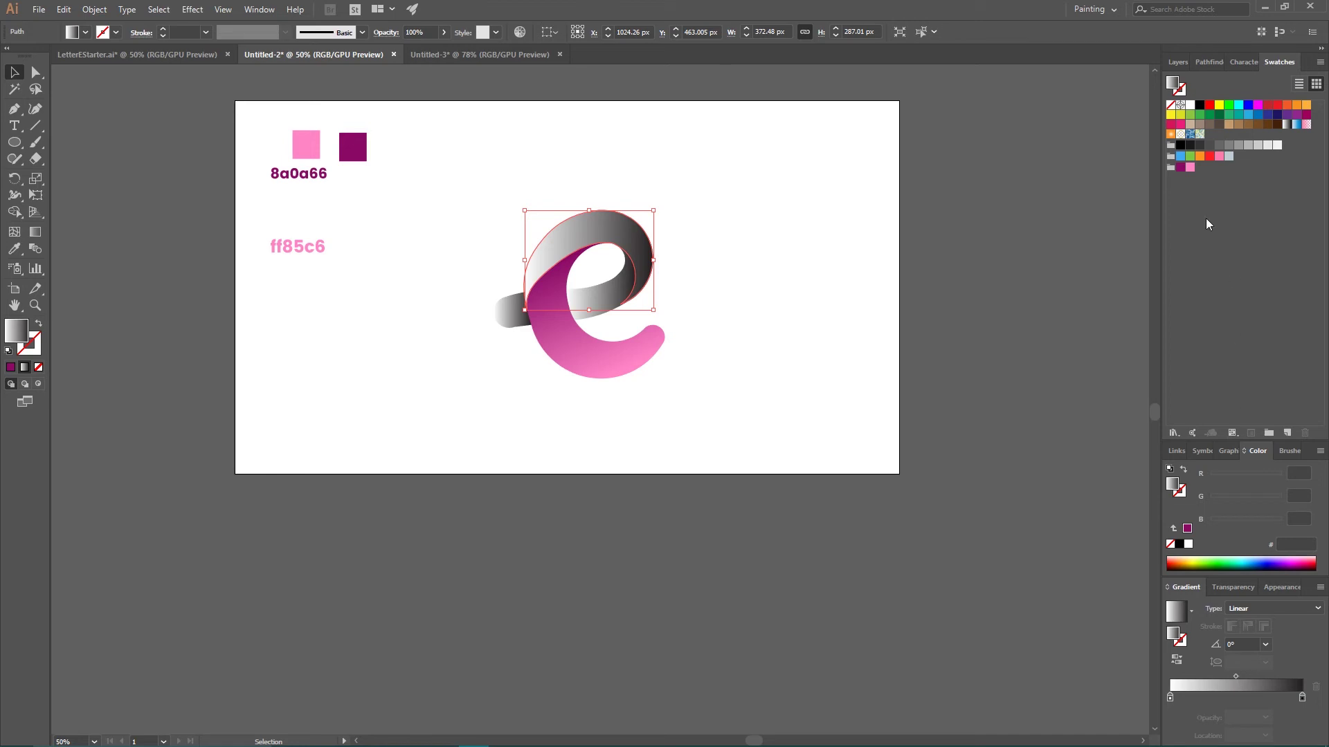
{"action": "left_click_drag", "start_coordinate": [1183, 172], "coordinate": [1259, 690]}
{"action": "left_click_drag", "start_coordinate": [1305, 707], "coordinate": [1302, 699]}
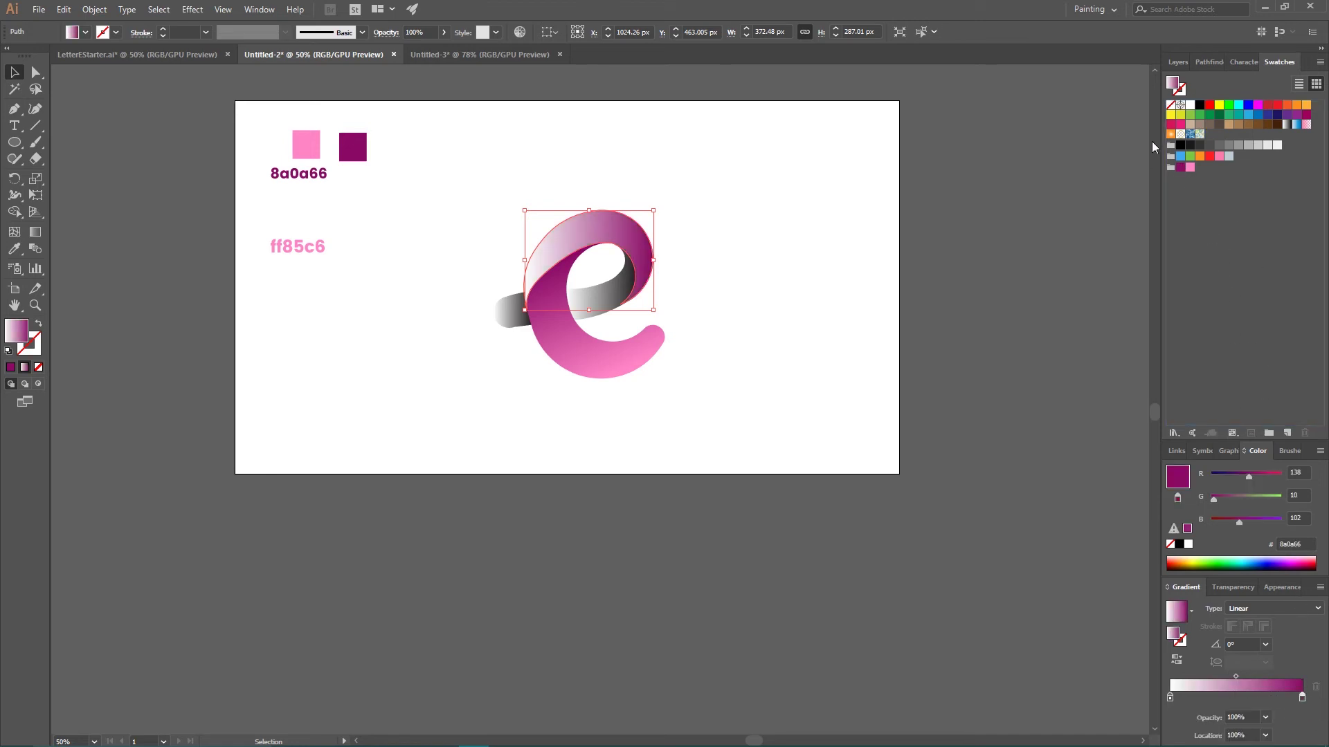
{"action": "left_click_drag", "start_coordinate": [1182, 173], "coordinate": [1173, 695]}
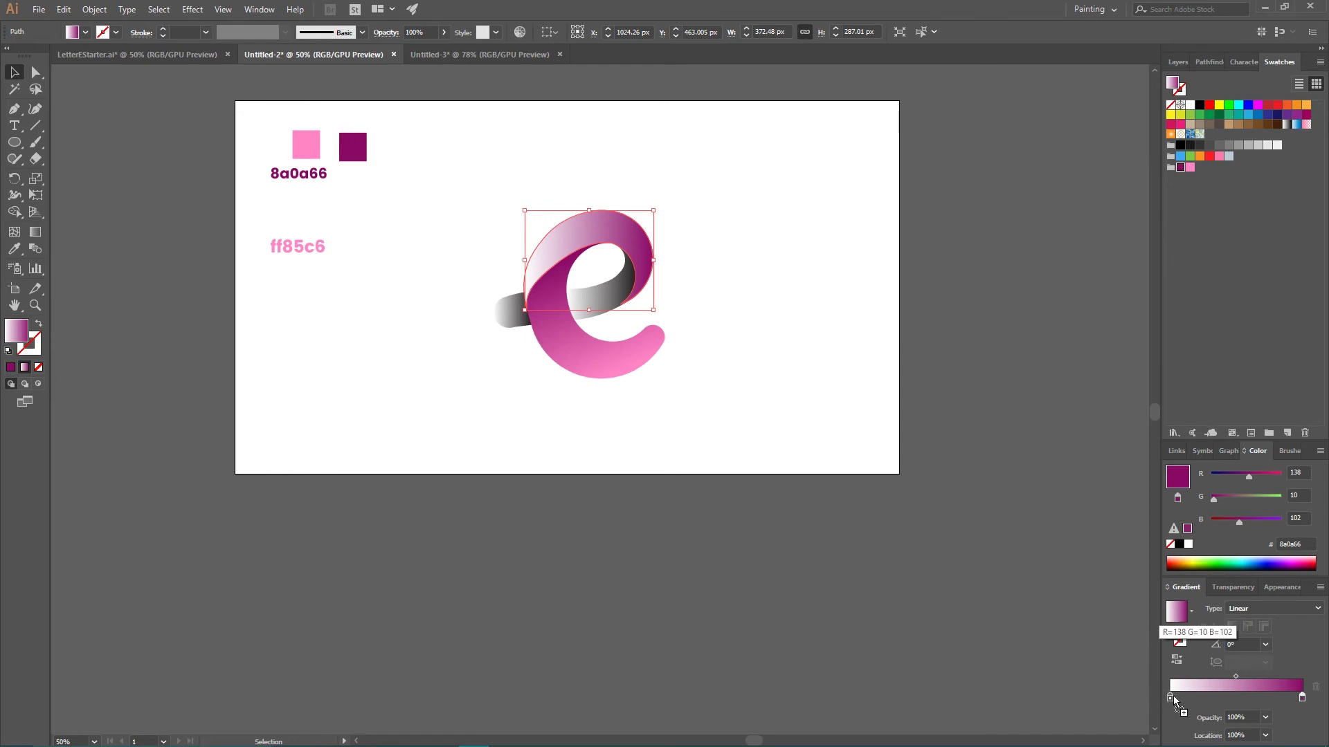
{"action": "mouse_move", "coordinate": [1176, 696]}
{"action": "left_mouse_down"}
{"action": "mouse_move", "coordinate": [1190, 698]}
{"action": "mouse_move", "coordinate": [1171, 696]}
{"action": "left_mouse_up"}
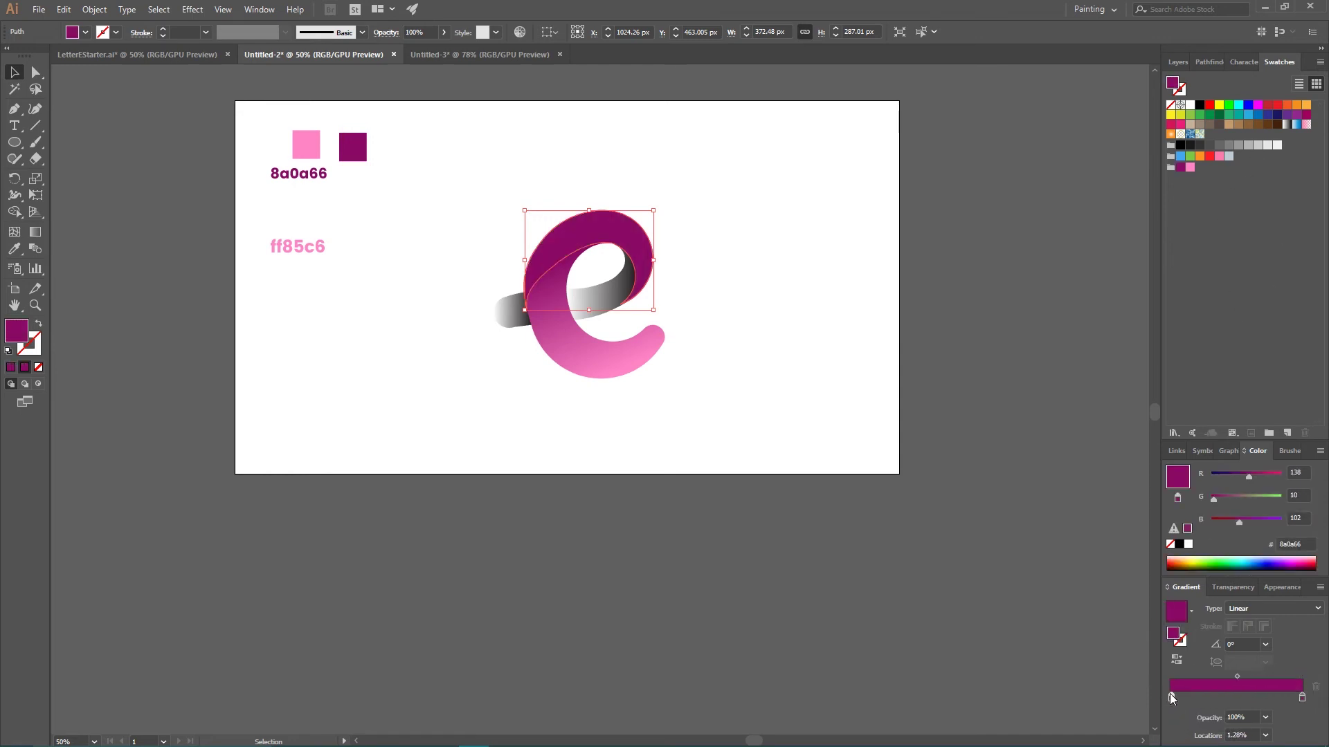
{"action": "left_click_drag", "start_coordinate": [1189, 171], "coordinate": [1273, 648]}
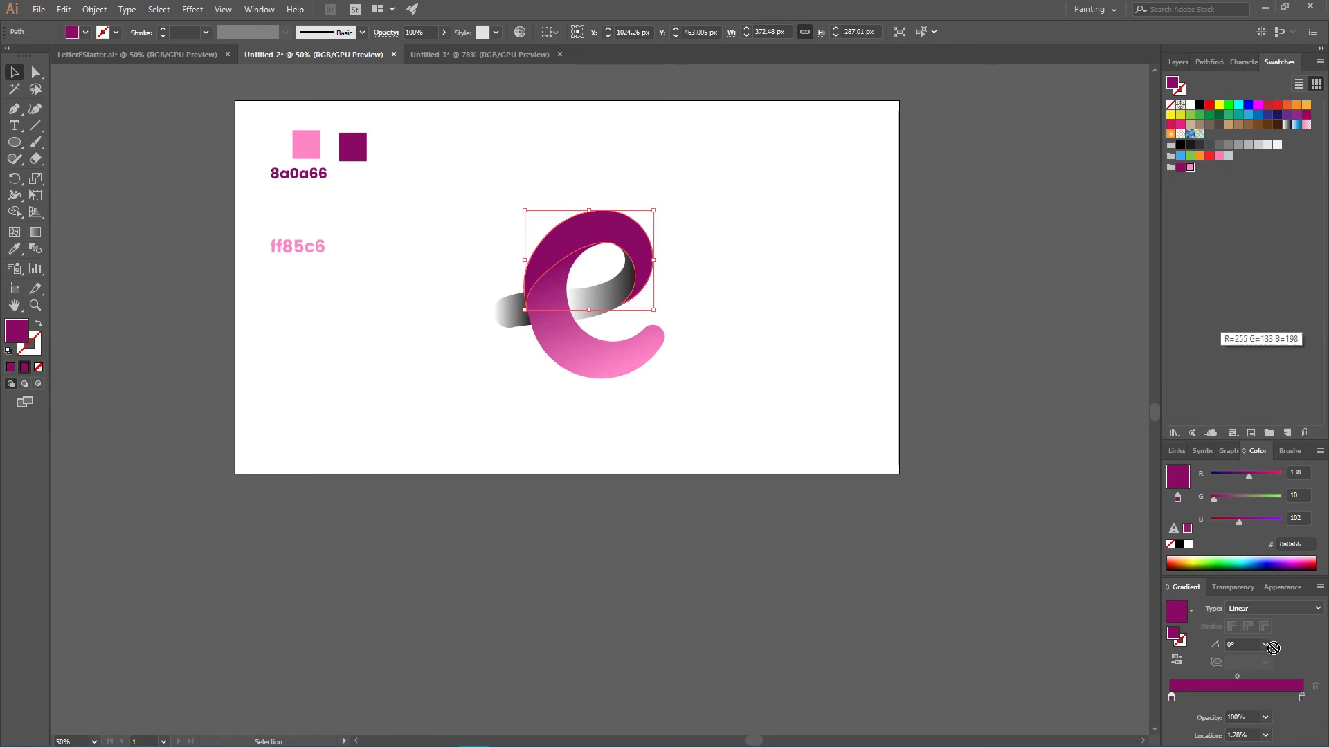
{"action": "left_click_drag", "start_coordinate": [1239, 692], "coordinate": [1238, 692]}
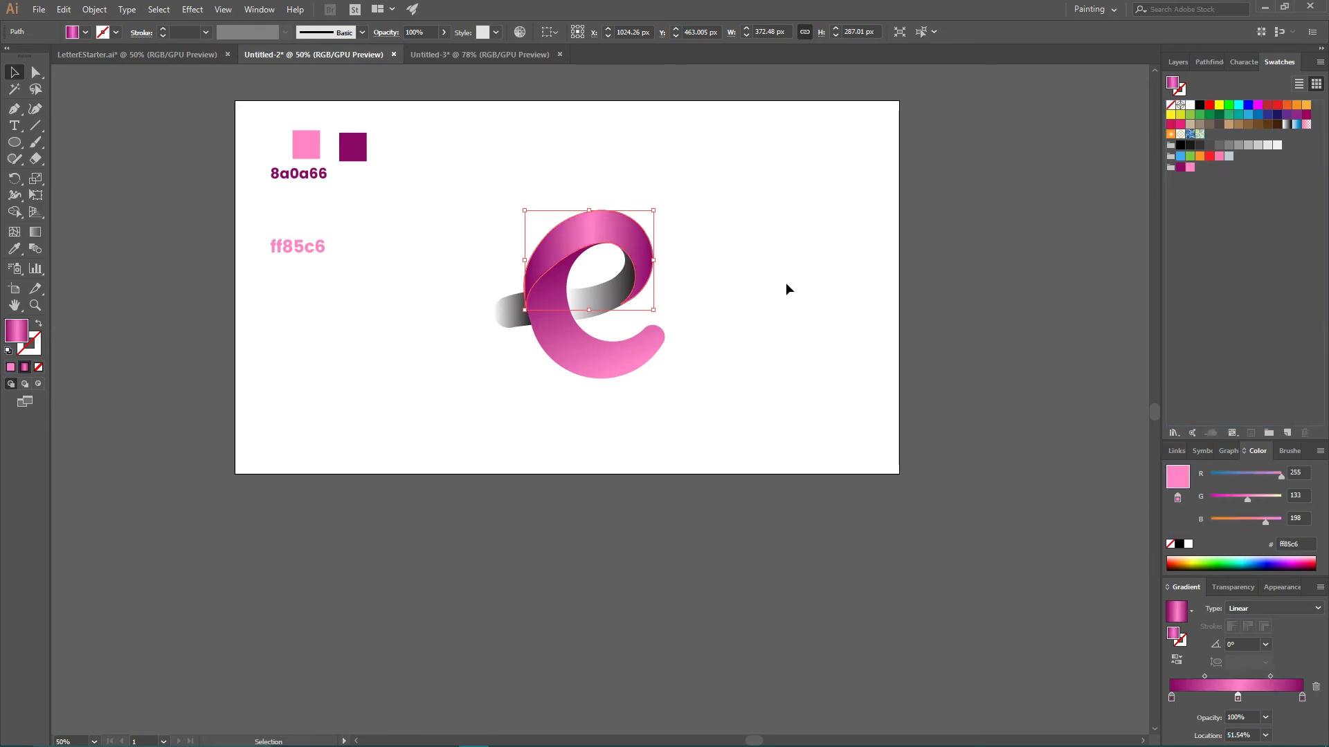
{"action": "left_click", "coordinate": [753, 256]}
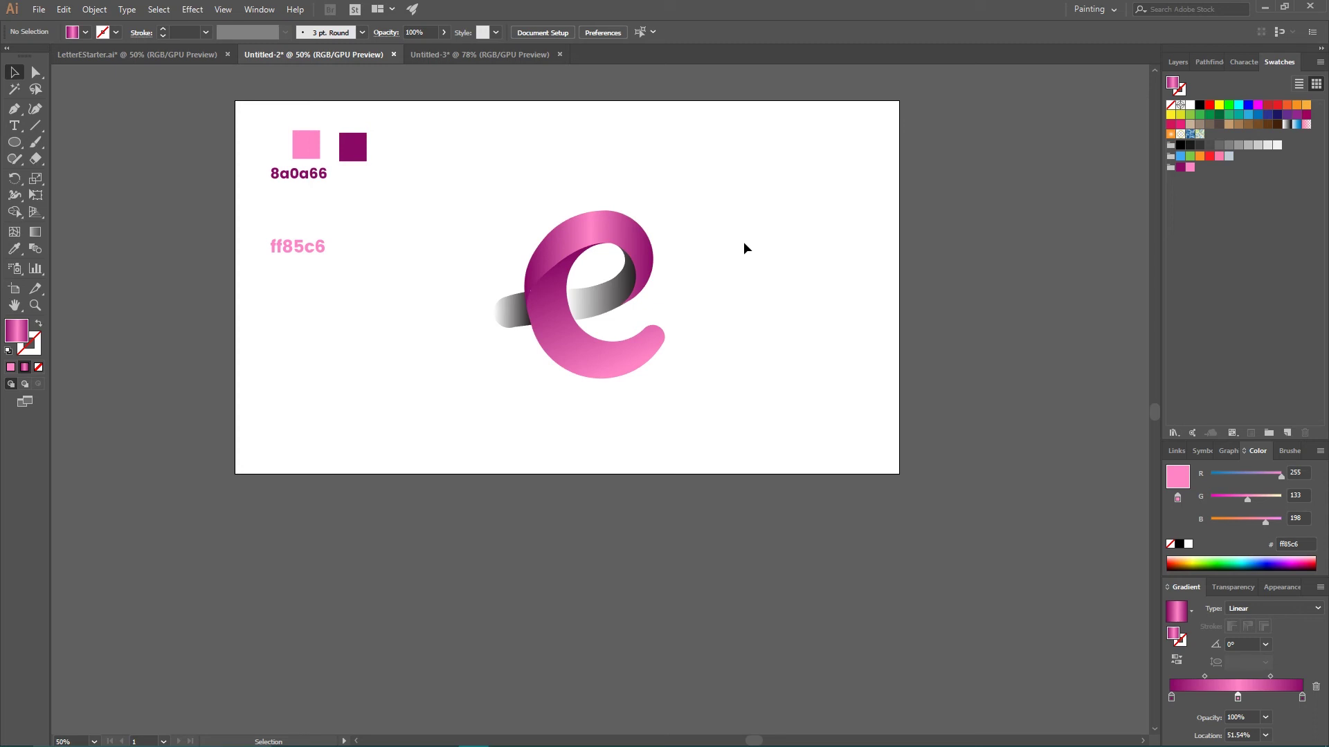
{"action": "left_click", "coordinate": [614, 296]}
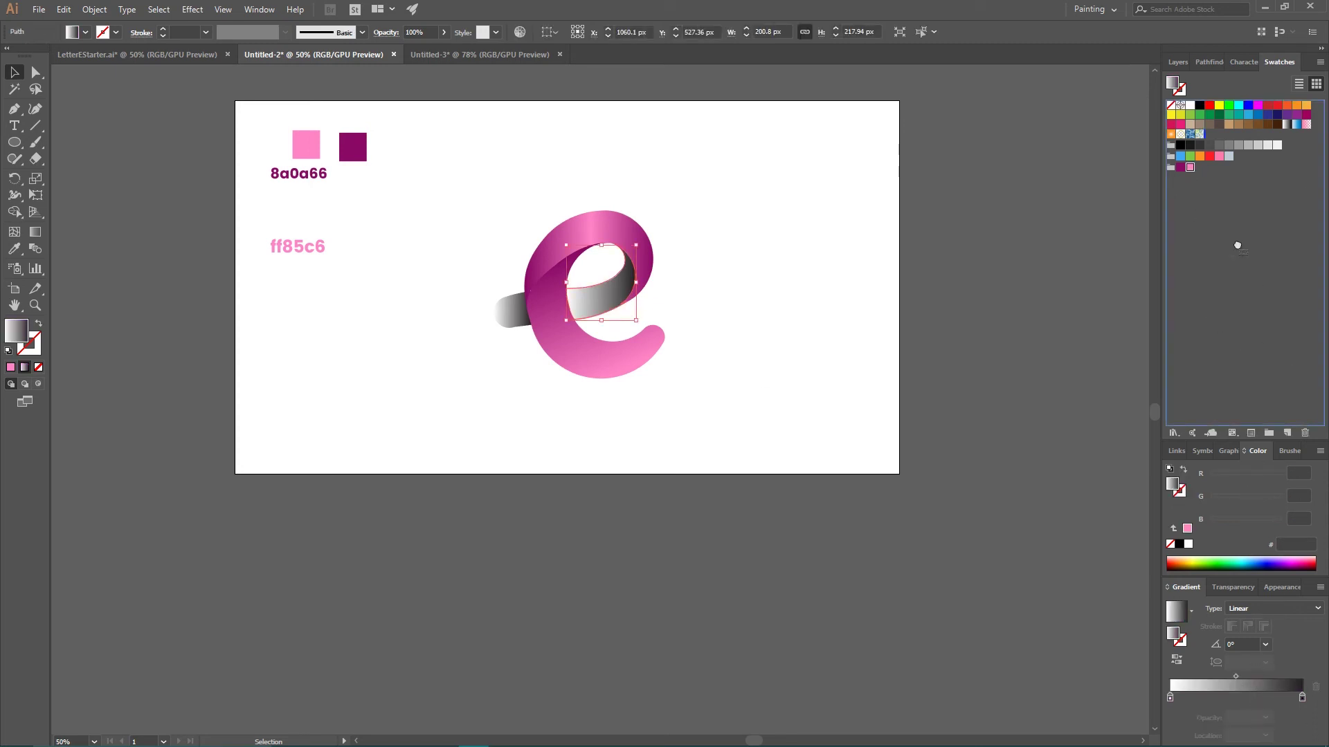
- Copy the upper arc's gradient onto the inner fold with the Eyedropper
{"action": "left_click", "coordinate": [631, 230]}
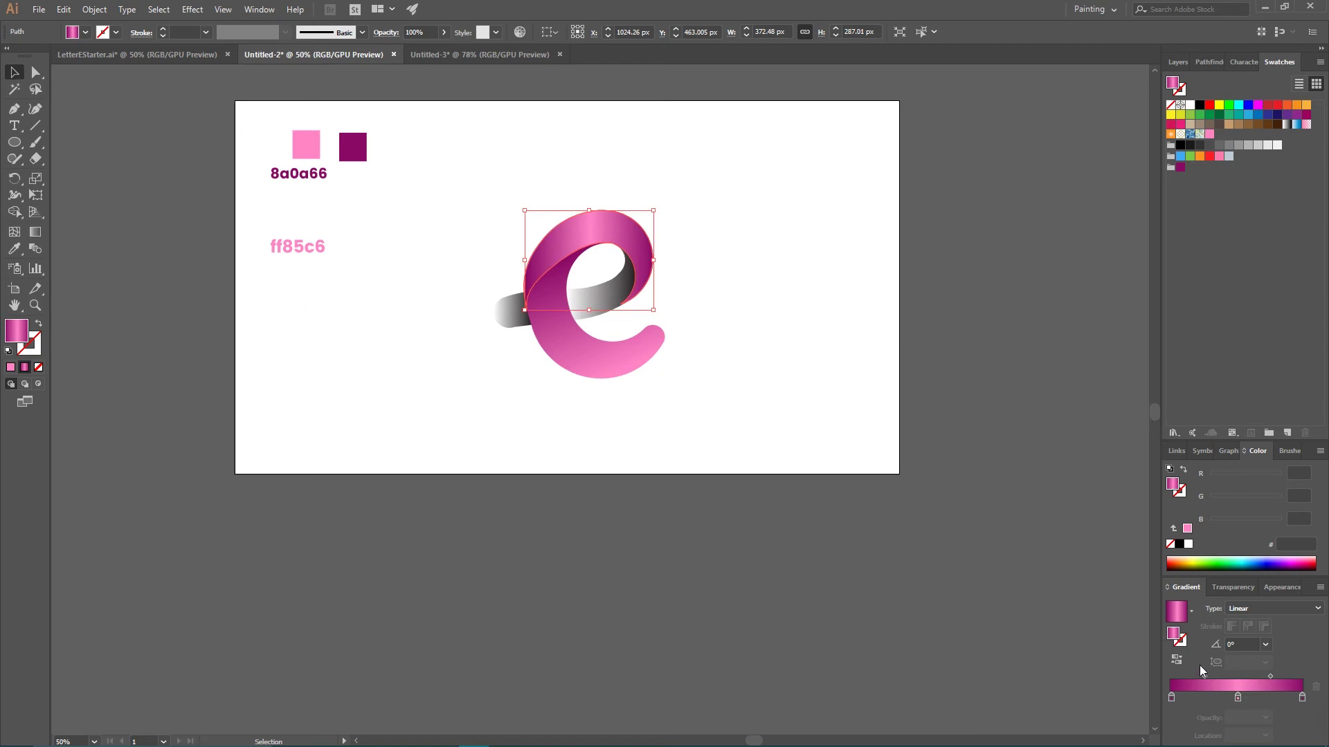
{"action": "left_click", "coordinate": [15, 248]}
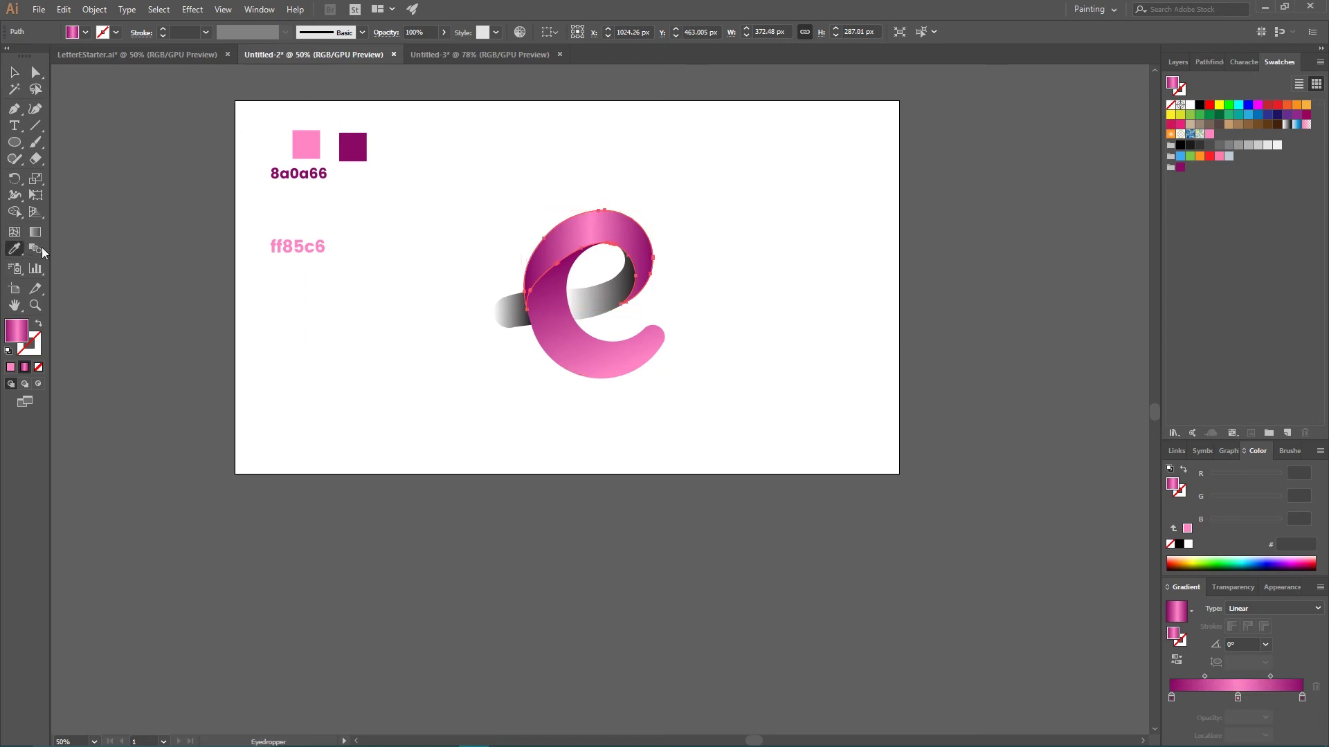
{"action": "left_click", "coordinate": [586, 288]}
{"action": "left_click", "coordinate": [14, 72]}
{"action": "left_click", "coordinate": [287, 216]}
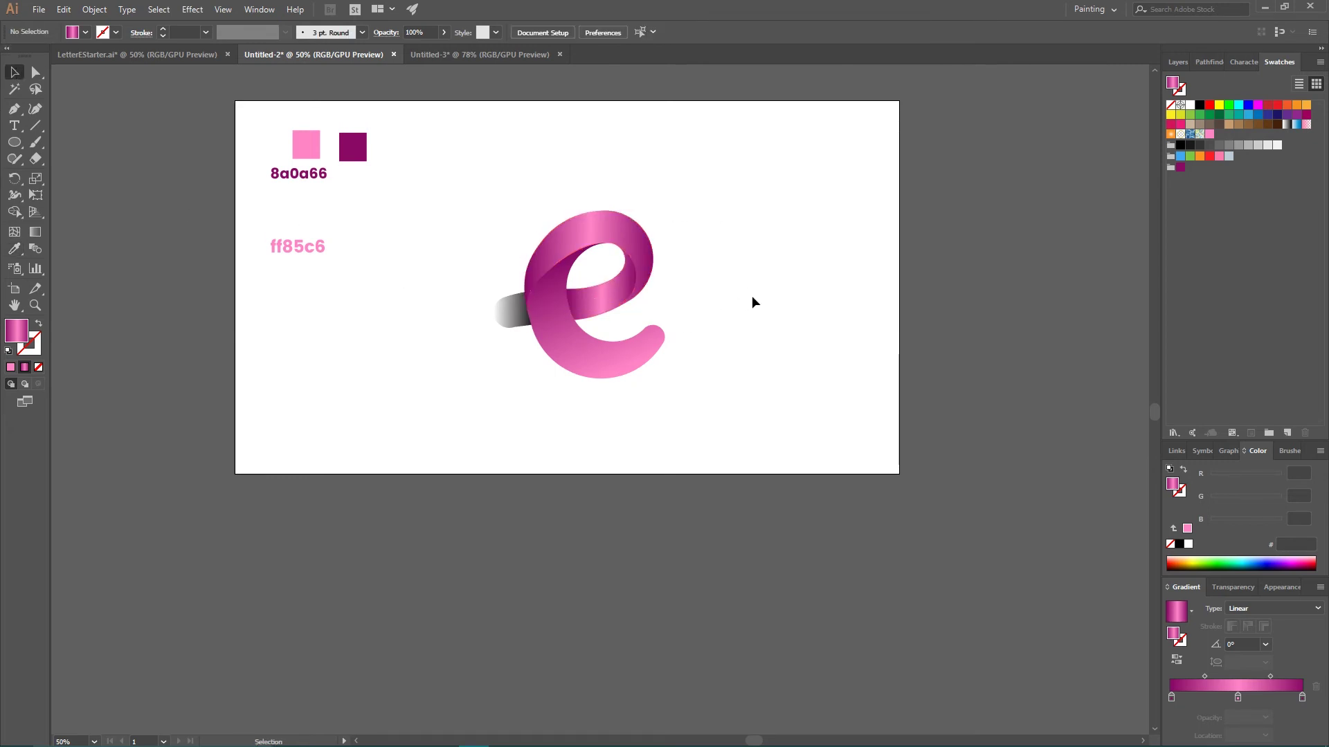
- Zoom to 100% and shift the inner fold's pink highlight left
{"action": "left_click", "coordinate": [587, 314]}
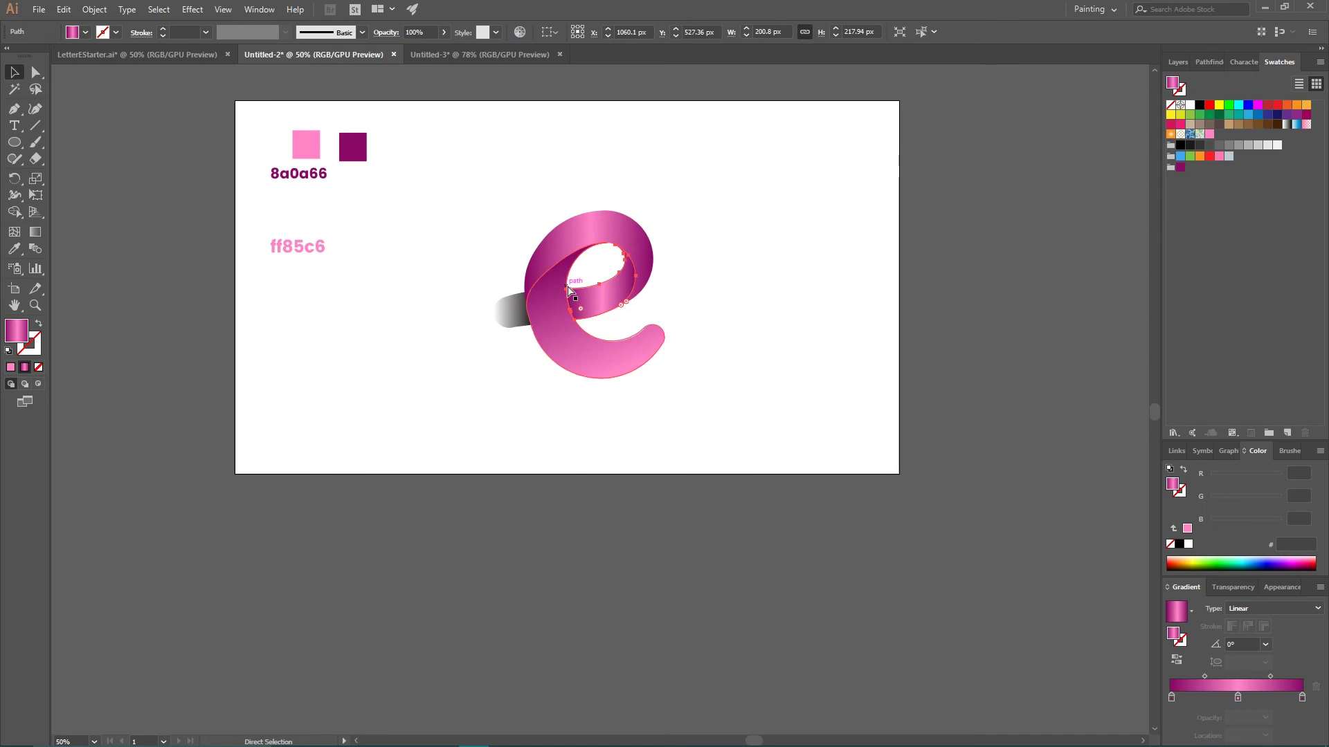
{"action": "key", "text": "ctrl+1"}
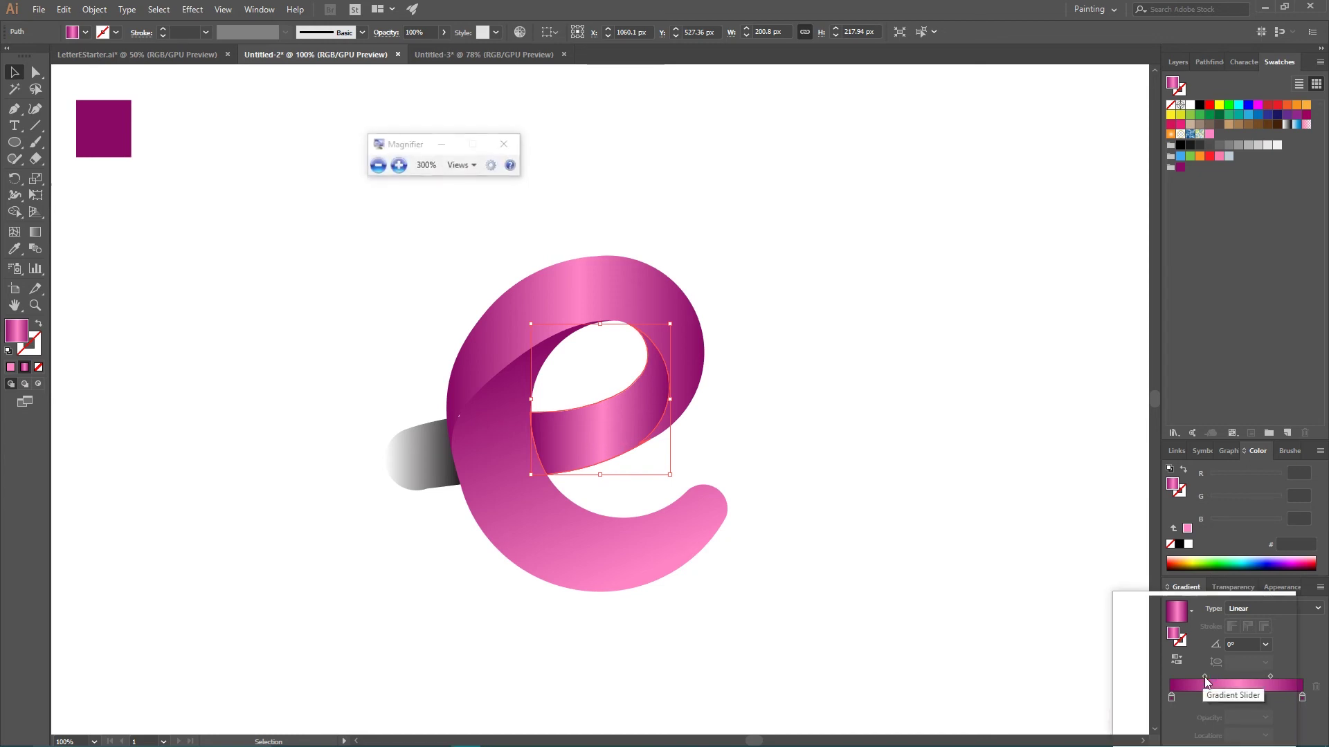
{"action": "left_click_drag", "start_coordinate": [1204, 677], "coordinate": [1191, 676]}
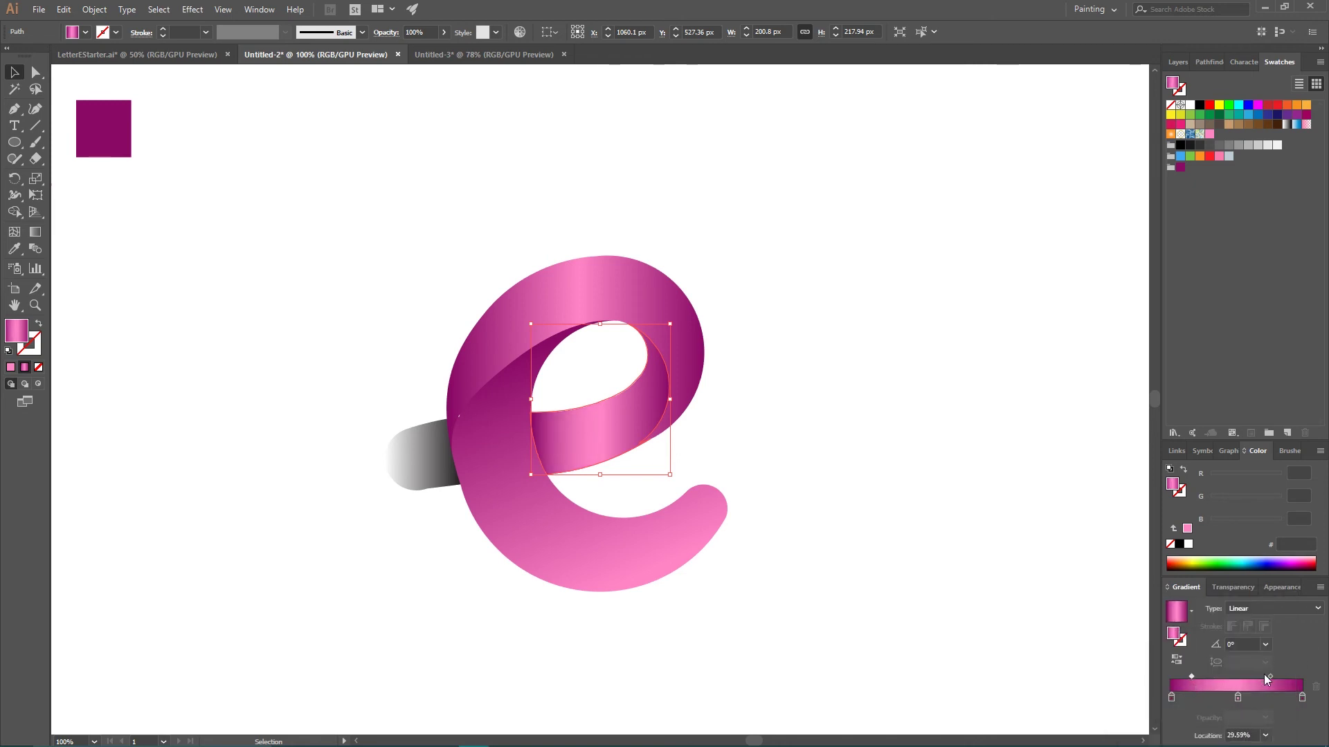
{"action": "left_click", "coordinate": [717, 460]}
{"action": "left_click", "coordinate": [394, 443]}
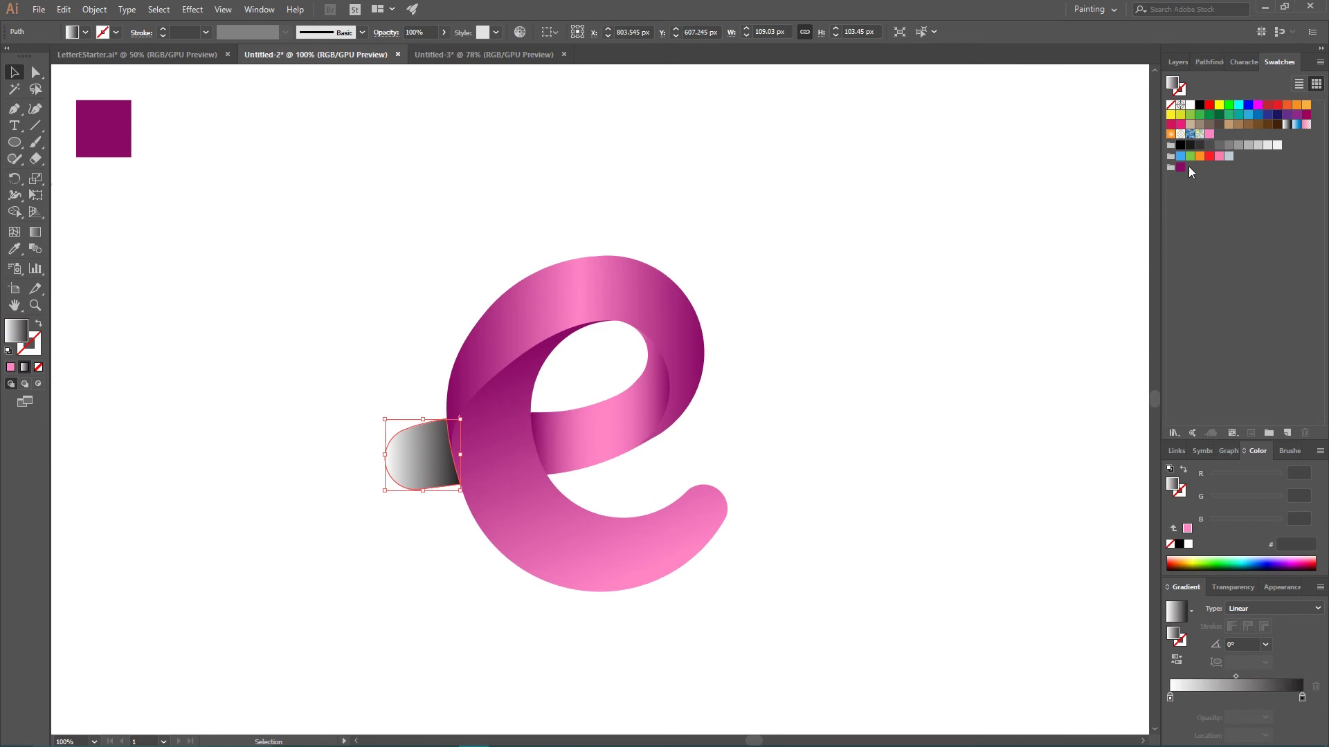
- Give the left tail a reversed pink-to-8a0a66 gradient with its midpoint moved toward magenta
{"action": "left_click_drag", "start_coordinate": [1181, 167], "coordinate": [1170, 695]}
{"action": "left_click_drag", "start_coordinate": [1220, 155], "coordinate": [1302, 697]}
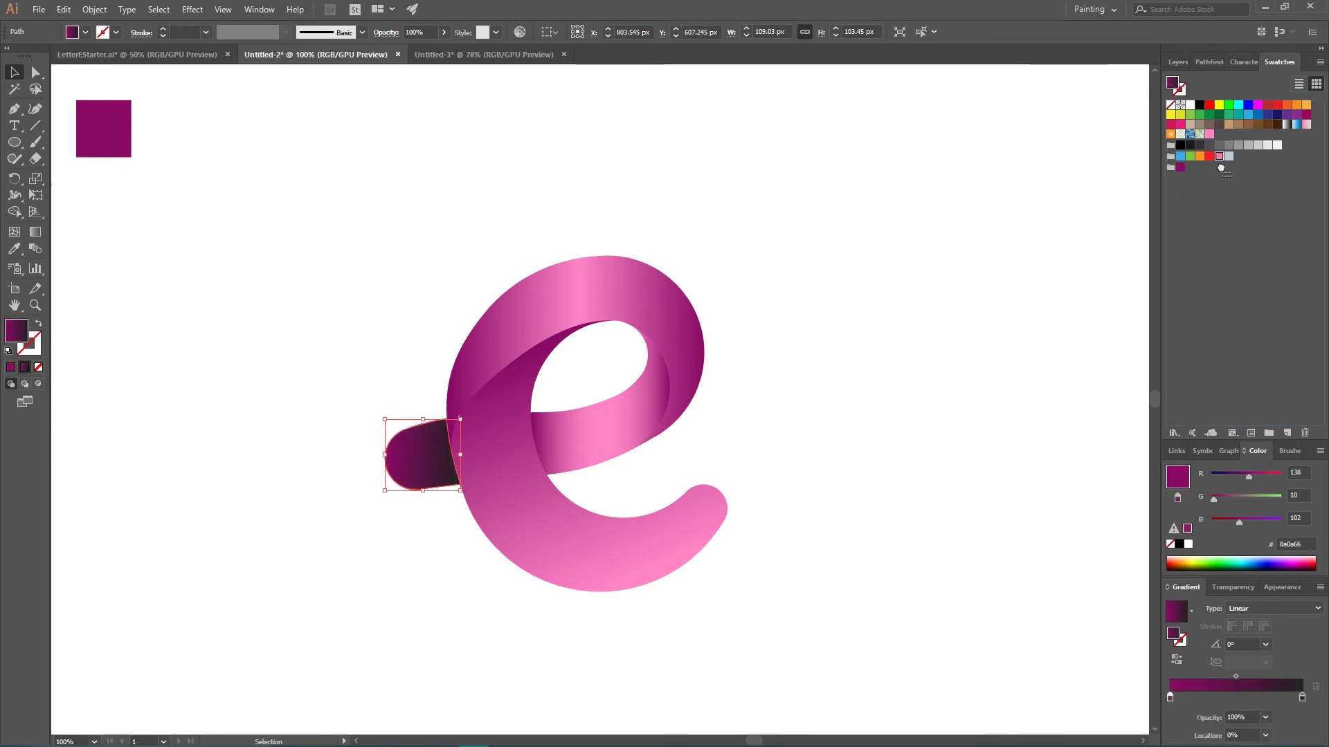
{"action": "left_click", "coordinate": [1176, 659]}
{"action": "left_click_drag", "start_coordinate": [1236, 677], "coordinate": [1269, 677]}
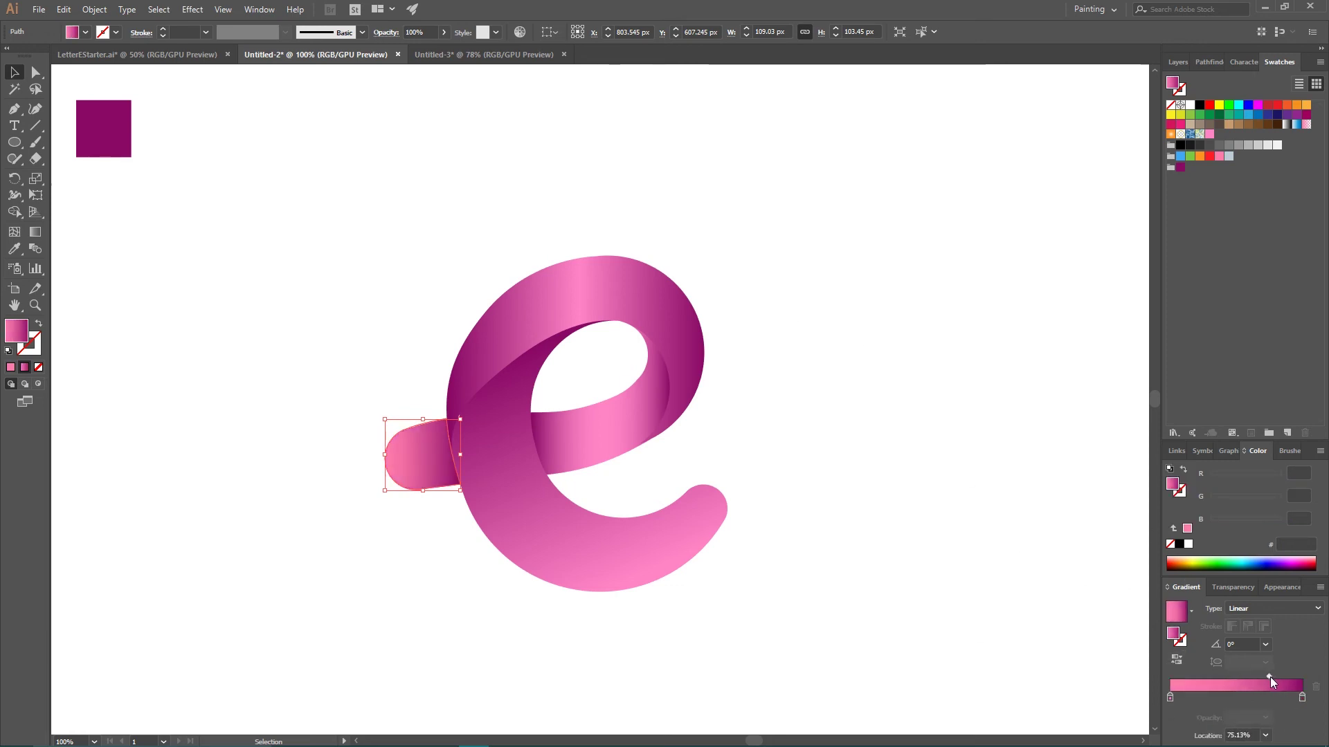
{"action": "left_click", "coordinate": [762, 468]}
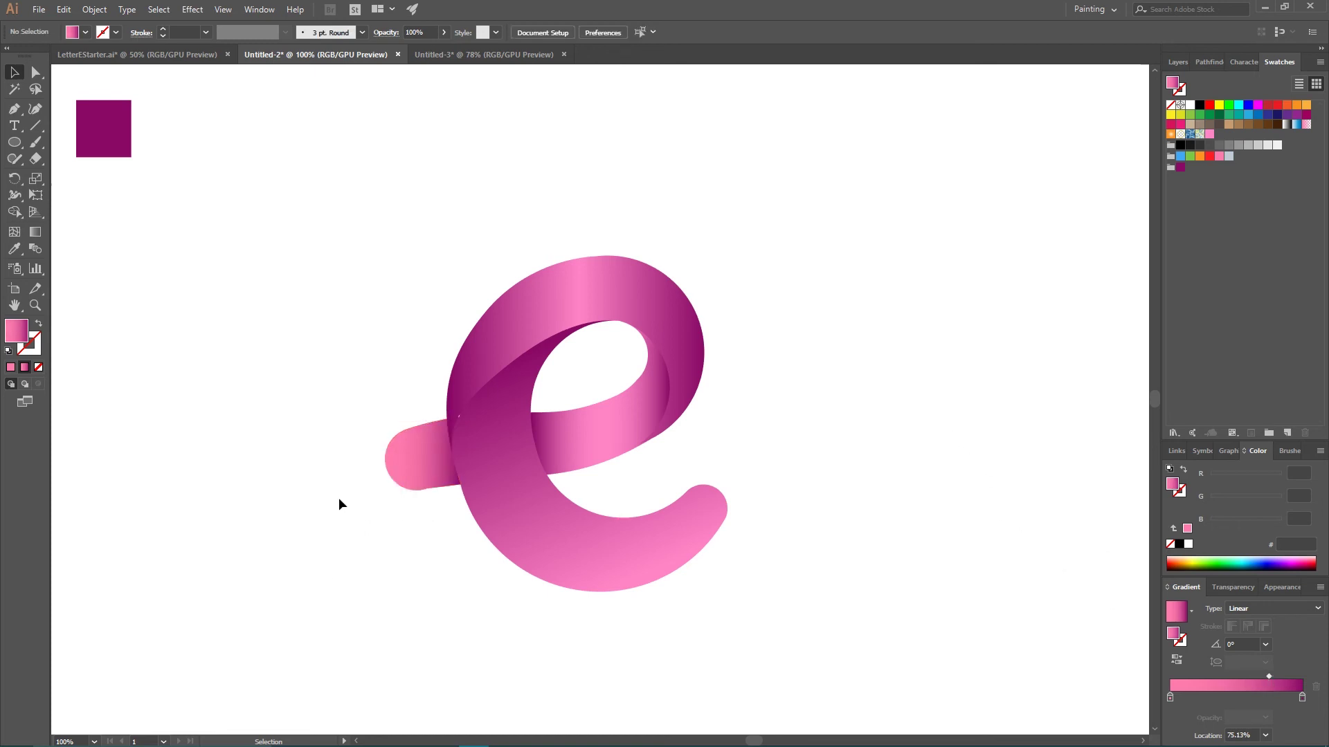
{"action": "key", "text": "ctrl+plus"}
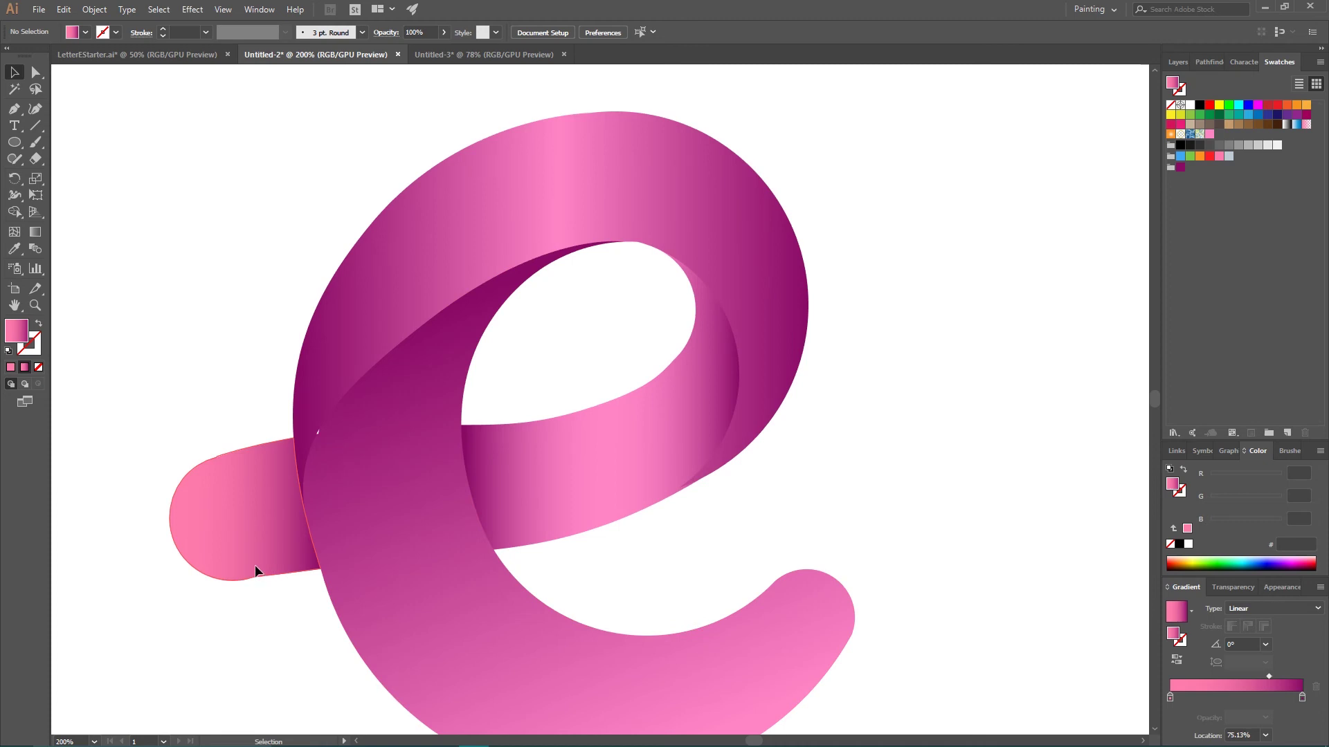
- Set Layer 2's highlight colour to Black in Layer Options
{"action": "left_click", "coordinate": [255, 564]}
{"action": "left_click", "coordinate": [36, 72]}
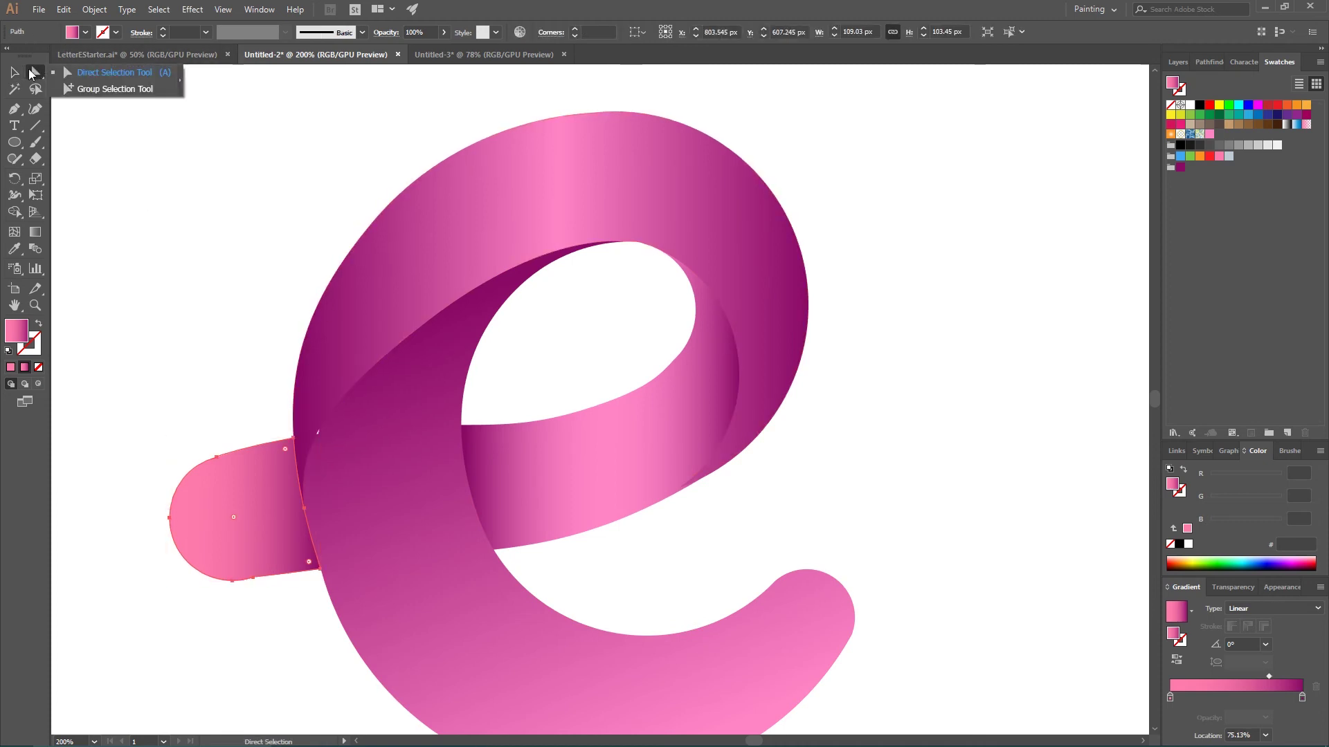
{"action": "left_click", "coordinate": [14, 72]}
{"action": "left_click", "coordinate": [788, 205]}
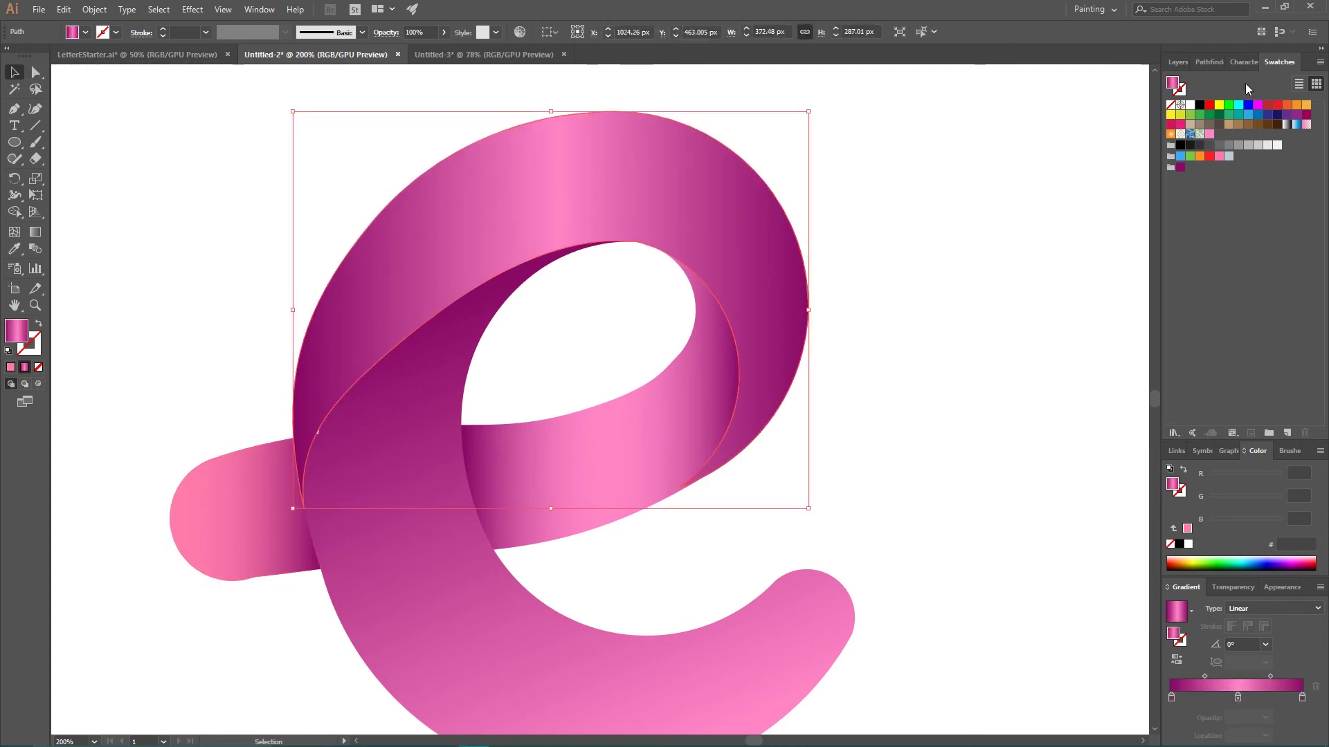
{"action": "left_click", "coordinate": [1178, 62]}
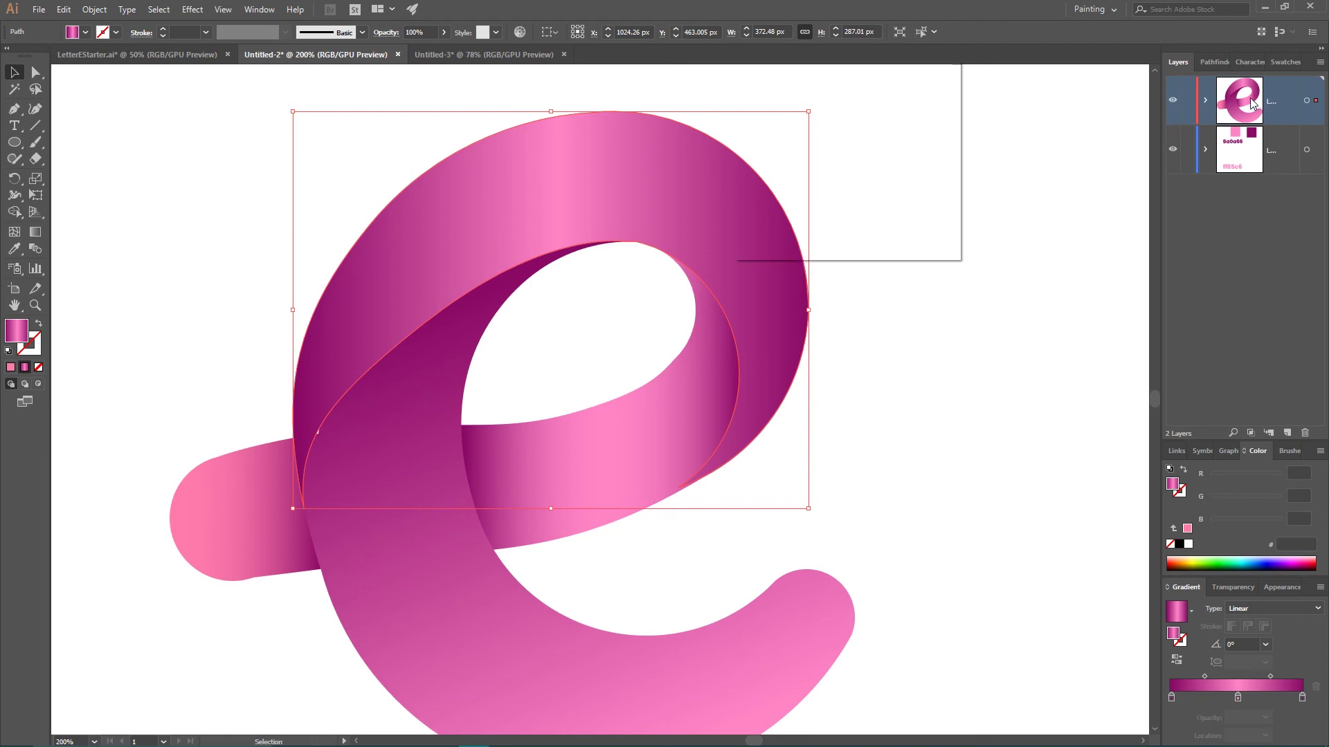
{"action": "double_click", "coordinate": [1251, 104]}
{"action": "left_click", "coordinate": [836, 130]}
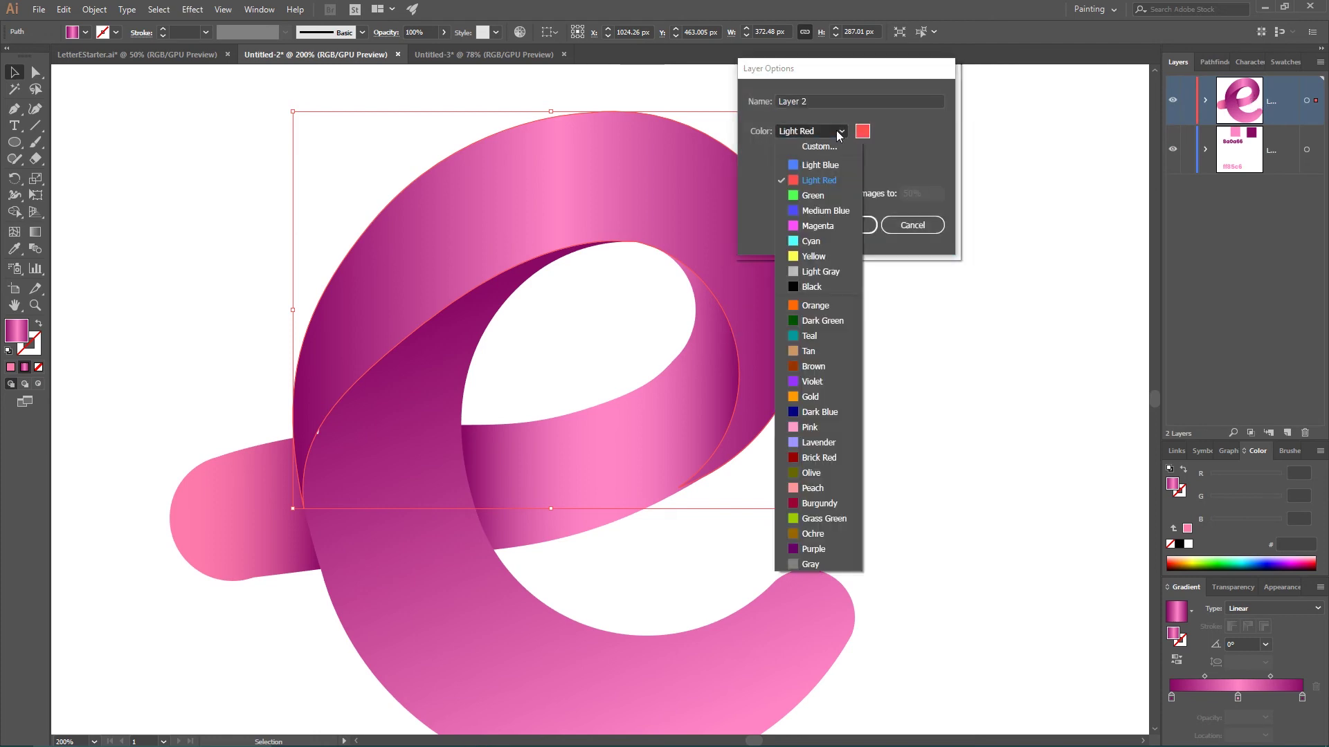
{"action": "left_click", "coordinate": [825, 267]}
{"action": "left_click", "coordinate": [845, 225]}
- Delete the extra anchor point on the tail's bottom edge
{"action": "scroll", "coordinate": [927, 350], "scroll_direction": "down", "scroll_amount": 3}
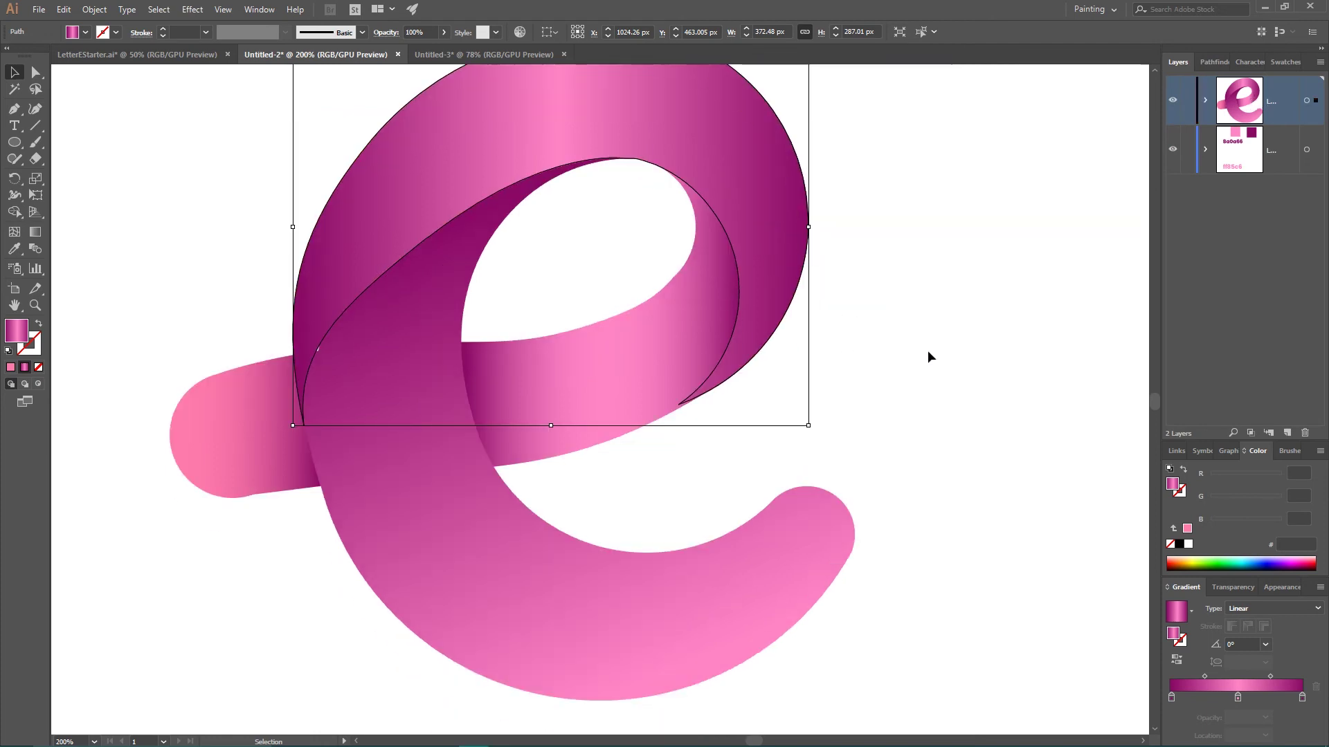
{"action": "left_click", "coordinate": [213, 400]}
{"action": "scroll", "coordinate": [178, 393], "scroll_direction": "down", "scroll_amount": 4}
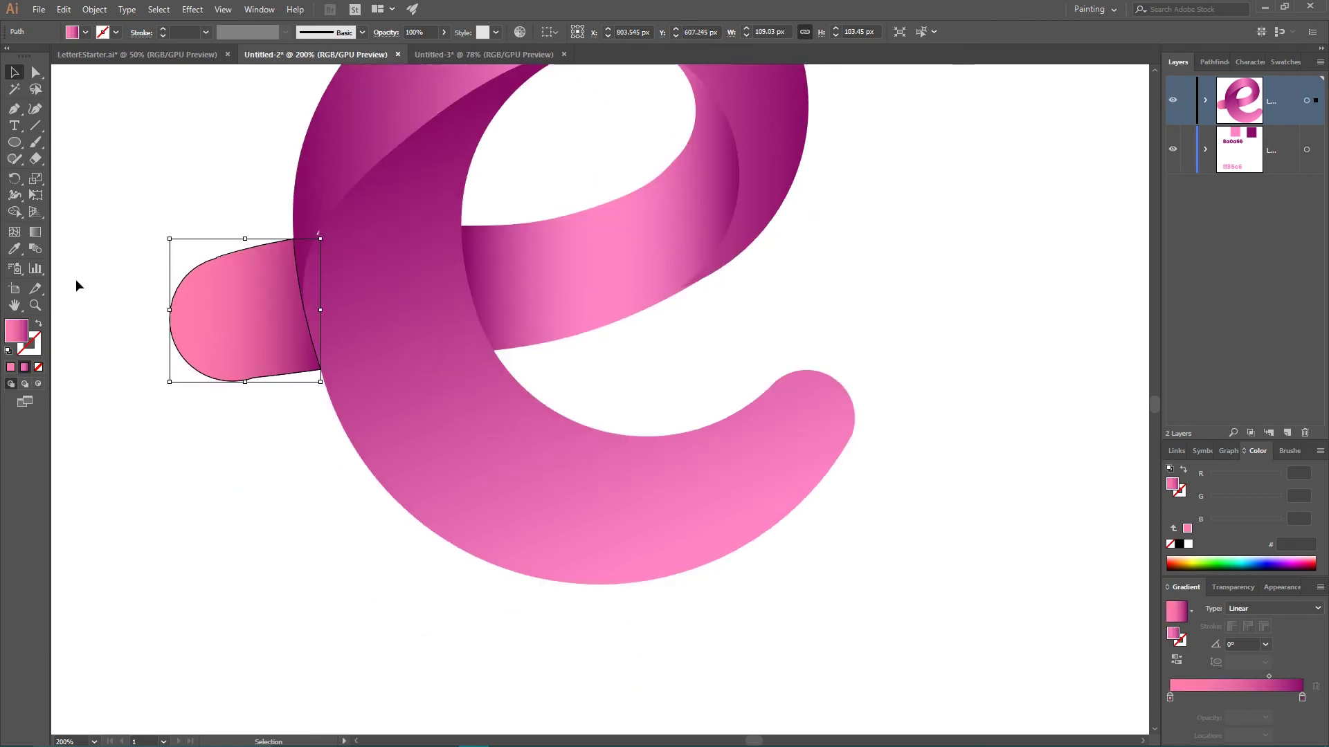
{"action": "left_click", "coordinate": [36, 72]}
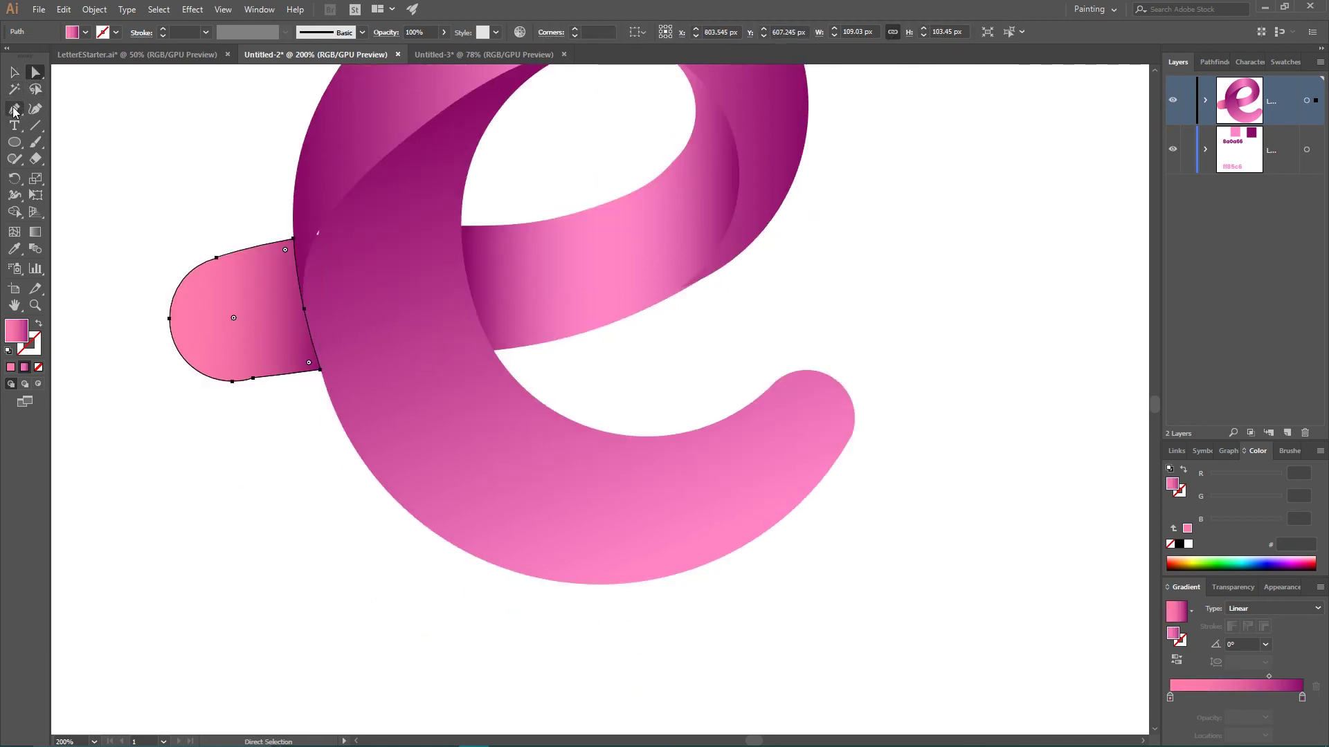
{"action": "left_click_drag", "start_coordinate": [14, 110], "coordinate": [72, 142]}
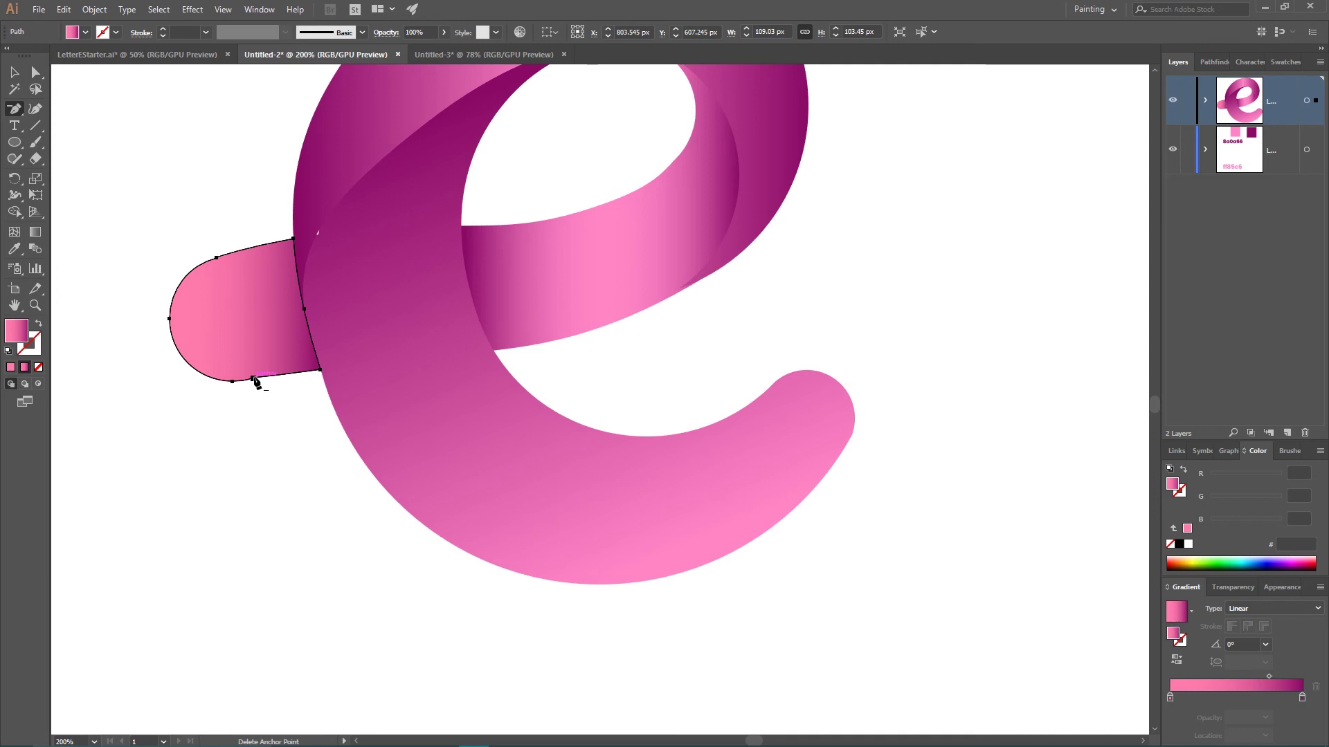
{"action": "left_click", "coordinate": [253, 378]}
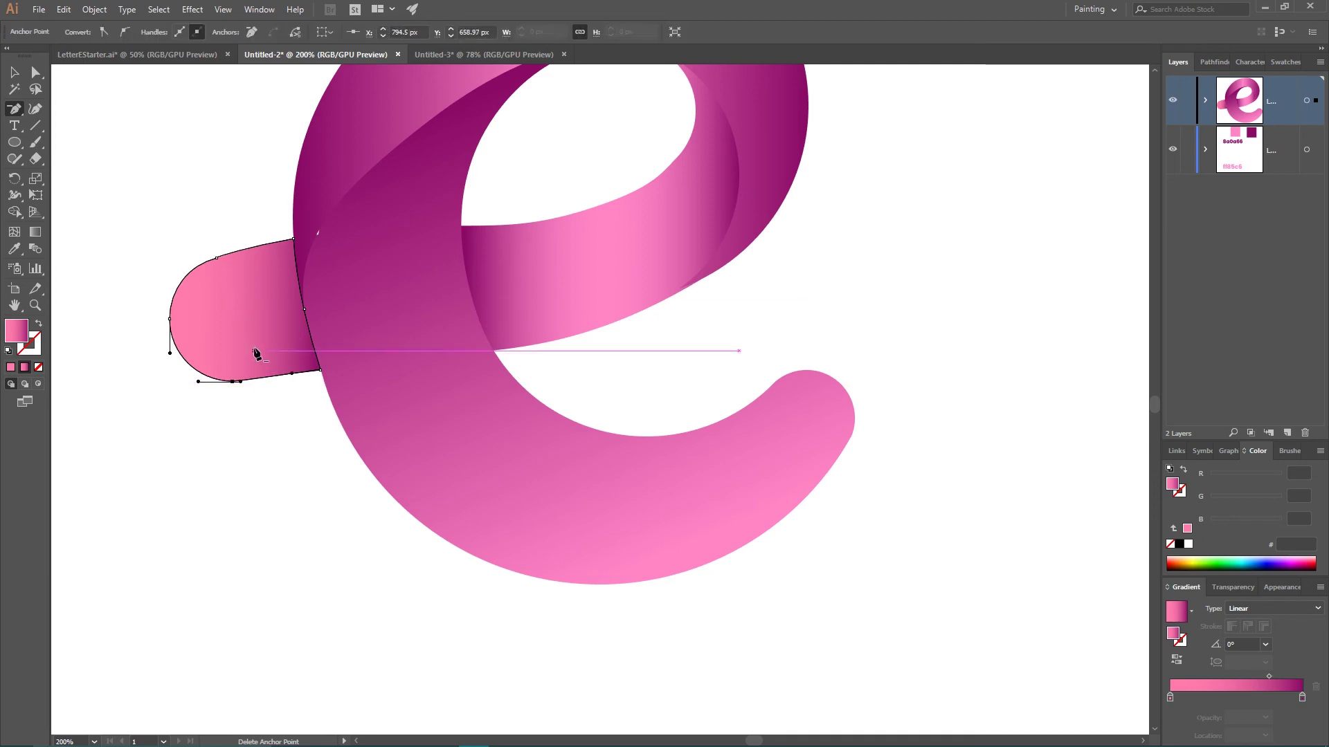
{"action": "left_click", "coordinate": [14, 72]}
{"action": "left_click", "coordinate": [144, 164]}
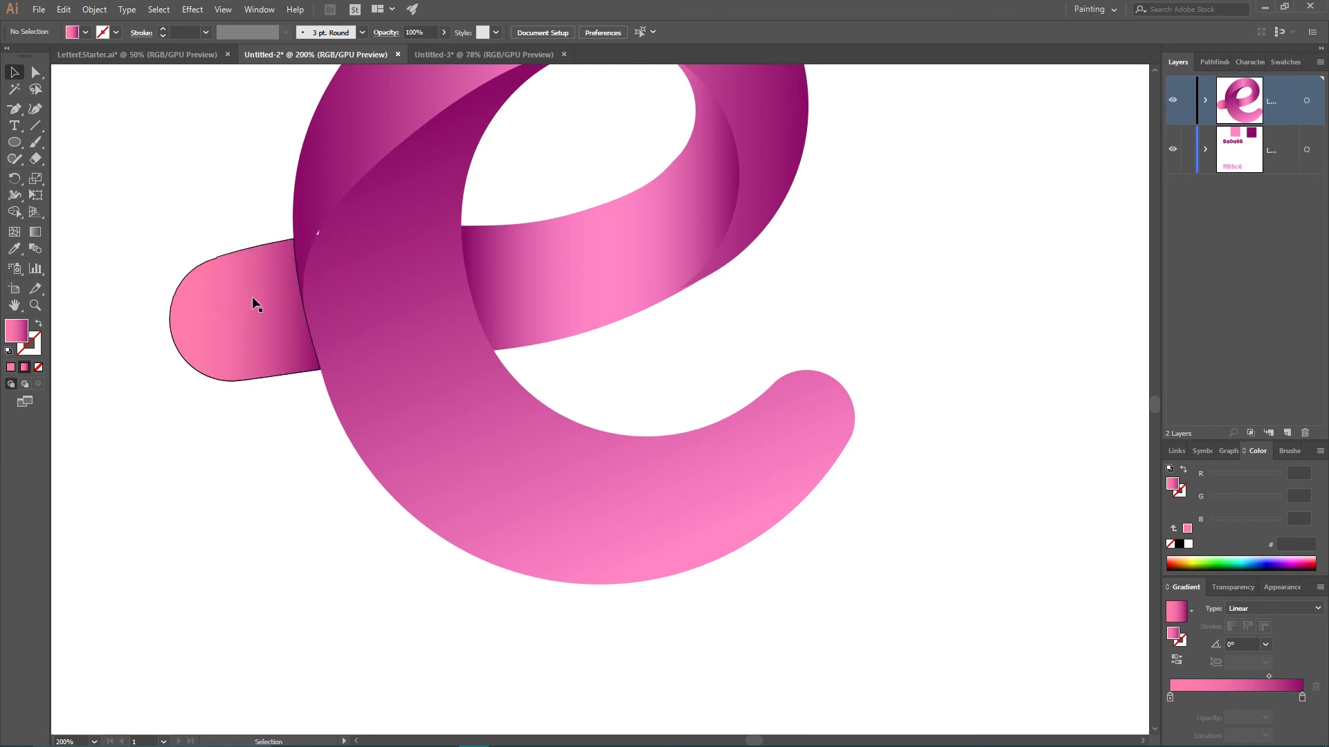
- Delete an extra anchor point on the lower ribbon's left edge
{"action": "left_click", "coordinate": [335, 238]}
{"action": "left_click", "coordinate": [14, 108]}
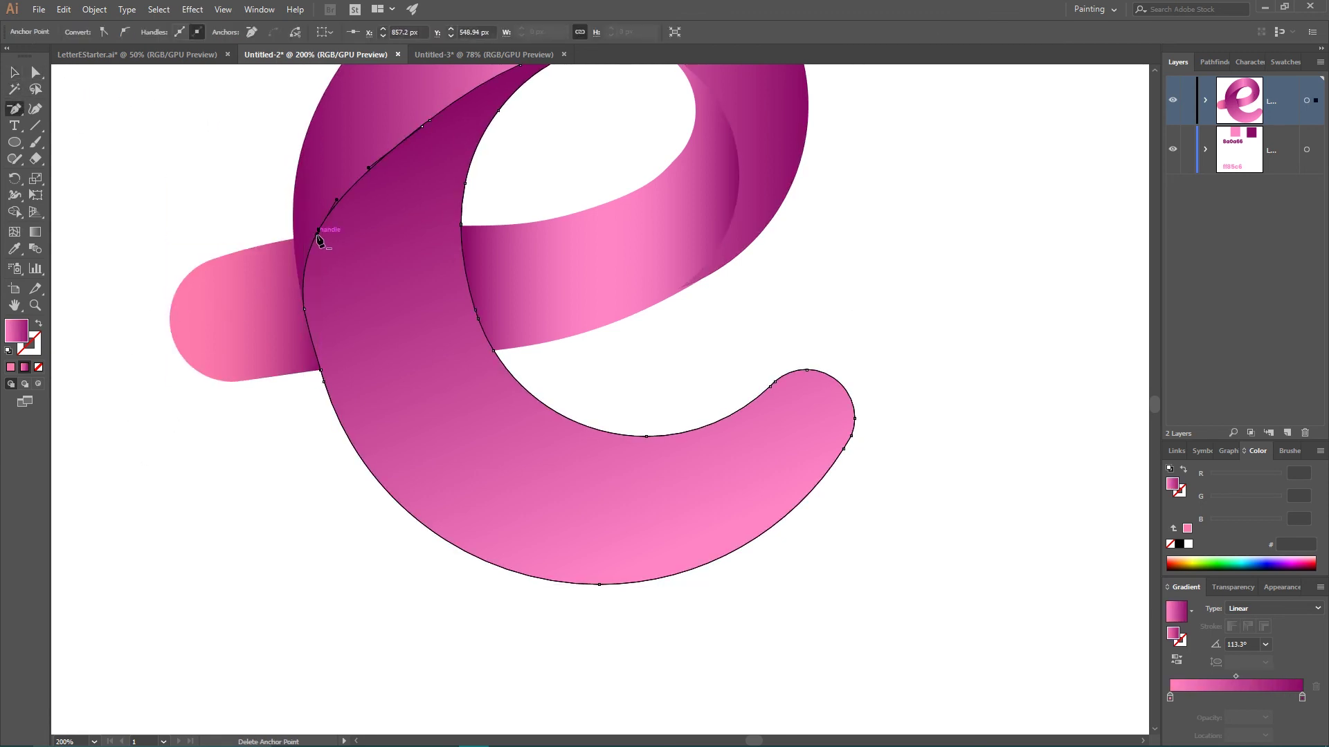
{"action": "left_click", "coordinate": [317, 235]}
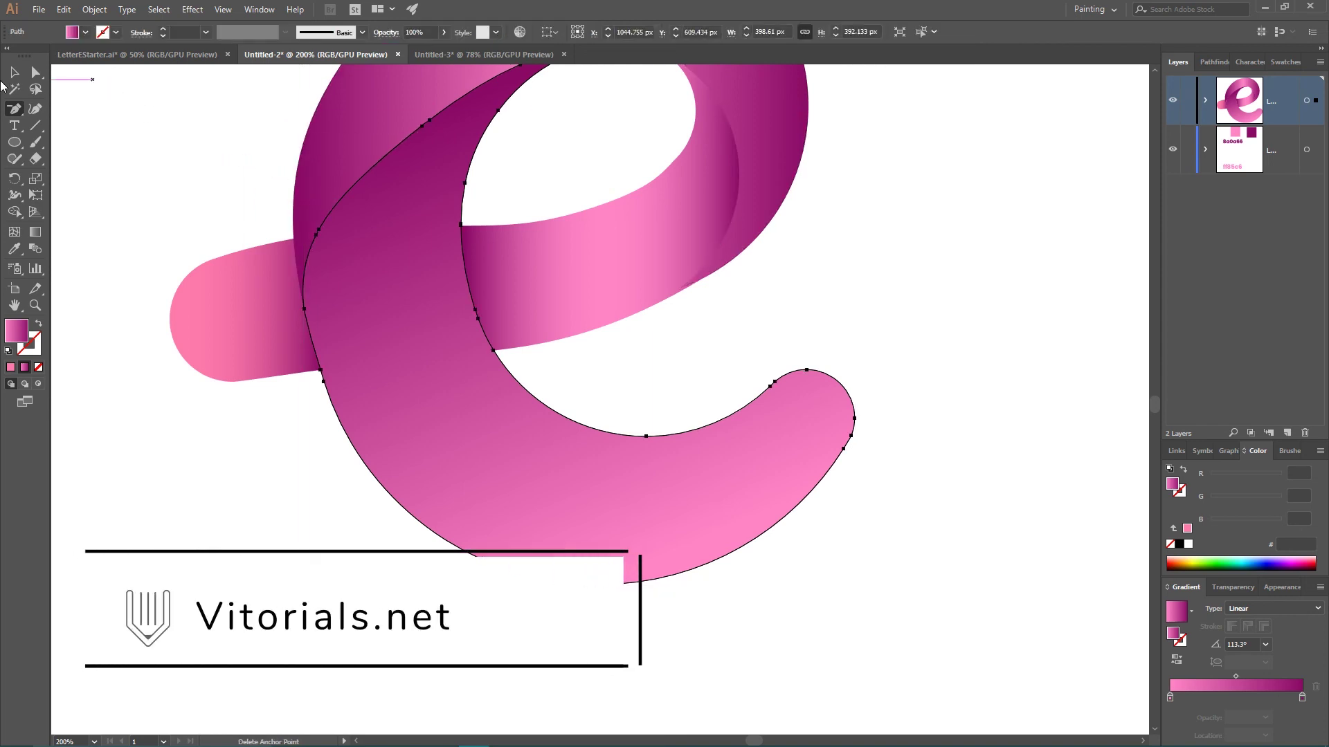
{"action": "left_click", "coordinate": [14, 72]}
{"action": "left_click", "coordinate": [127, 129]}
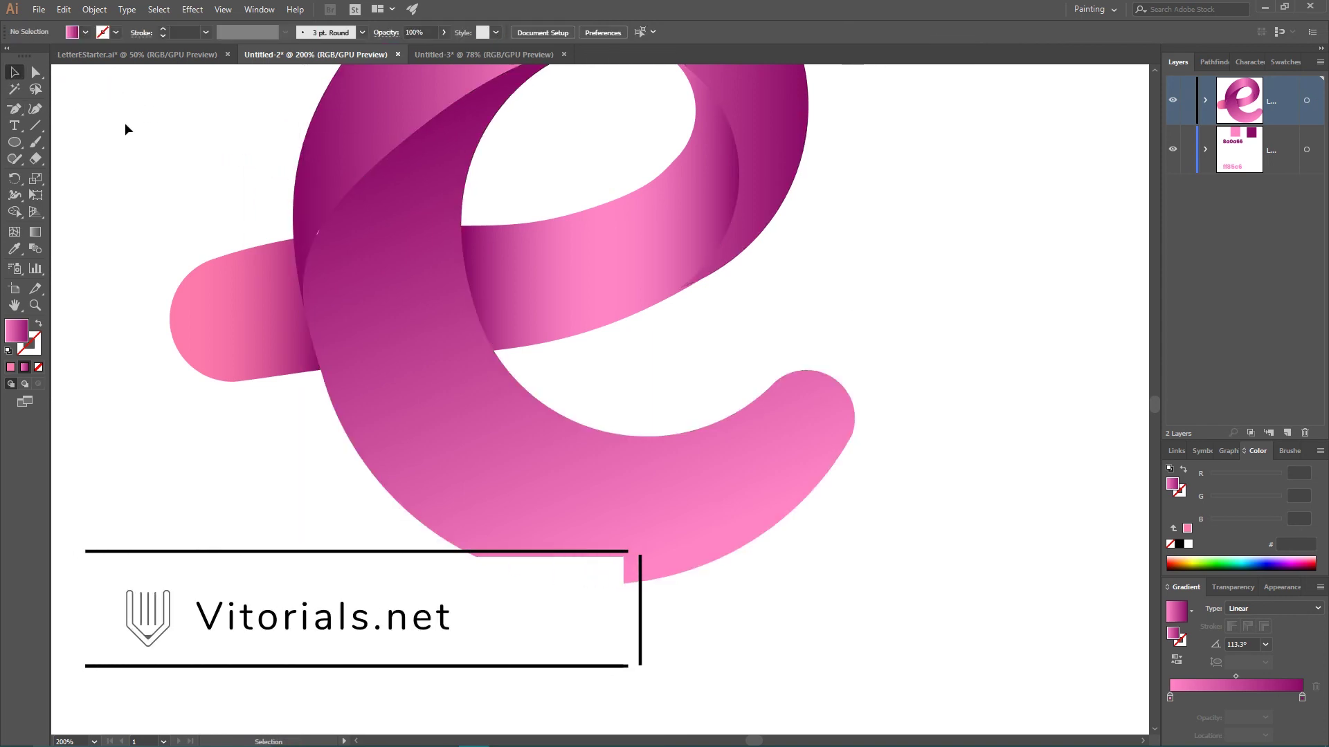
{"action": "left_click", "coordinate": [35, 72]}
{"action": "left_click", "coordinate": [305, 205]}
- Drag the front ribbon's anchor and handles to close the white sliver at the tail
{"action": "key", "text": "ctrl+plus"}
{"action": "key", "text": "ctrl+plus"}
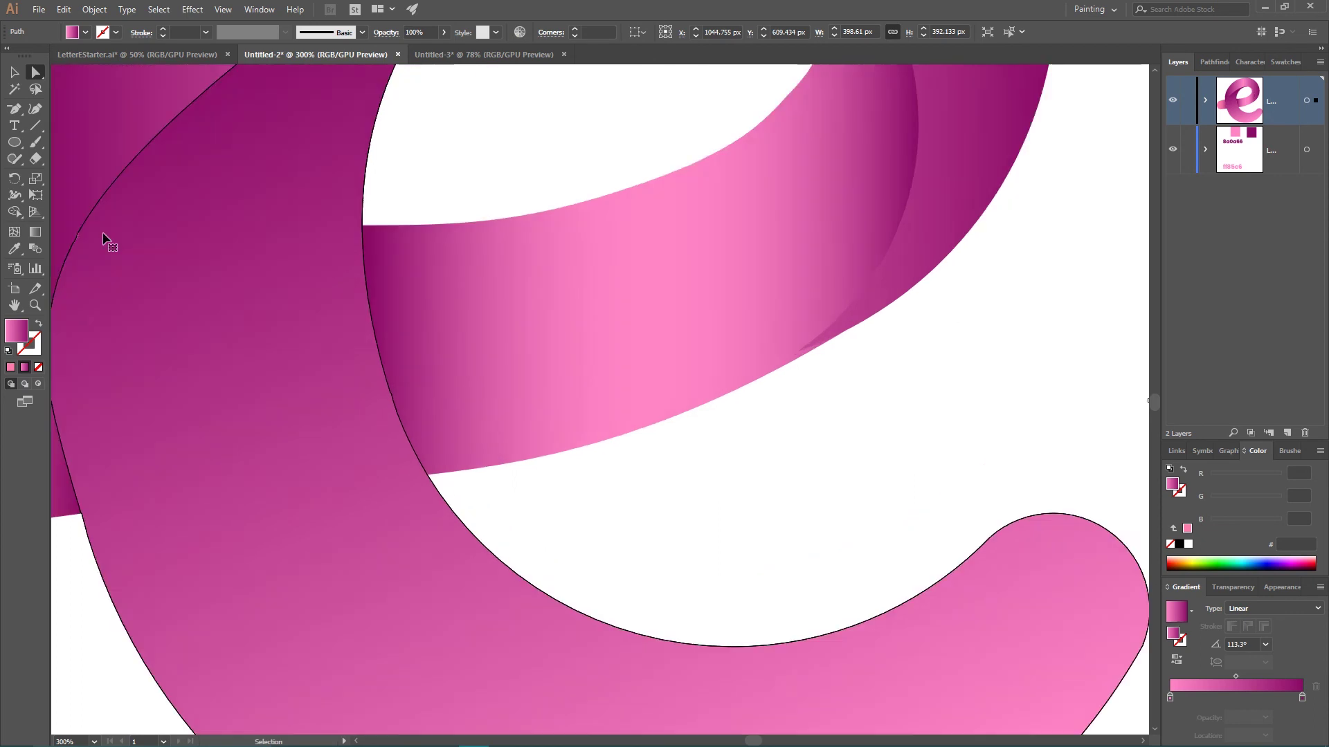
{"action": "key", "text": "ctrl+plus"}
{"action": "left_click_drag", "start_coordinate": [752, 741], "coordinate": [742, 741]}
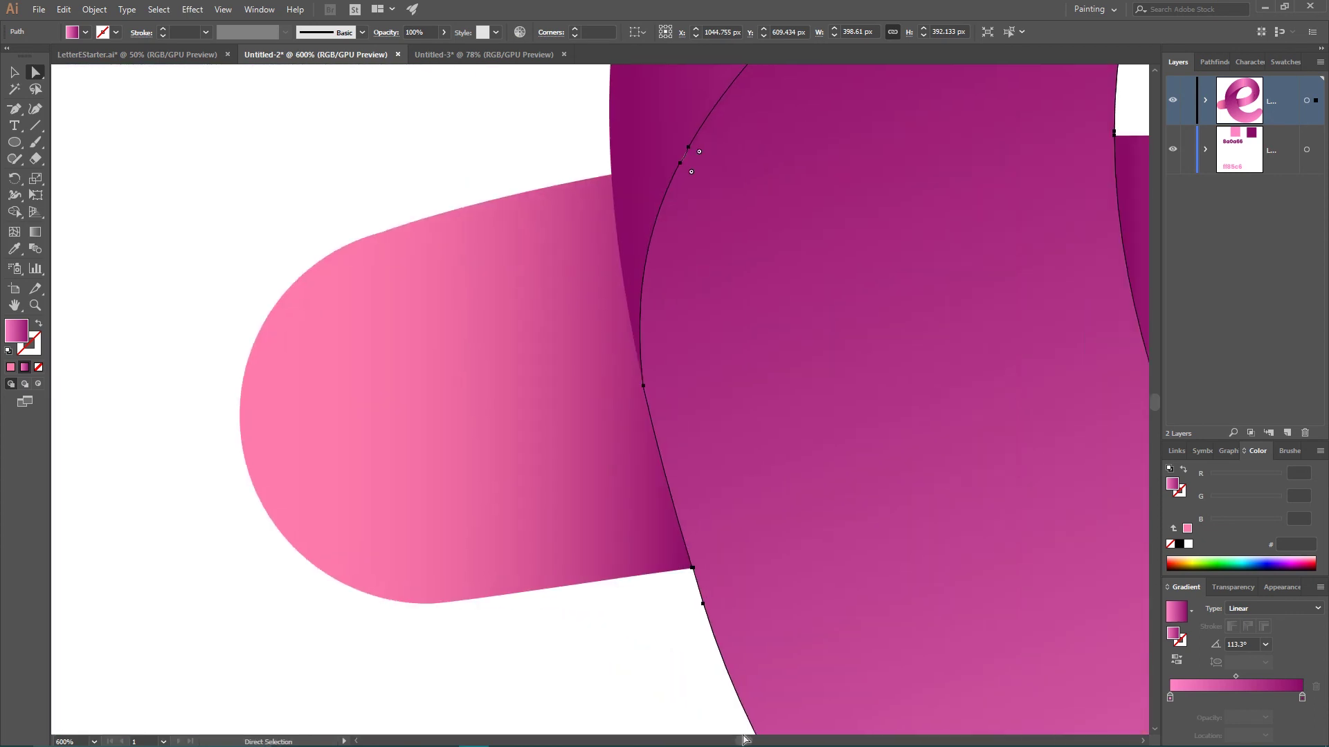
{"action": "mouse_move", "coordinate": [688, 157]}
{"action": "left_mouse_down"}
{"action": "mouse_move", "coordinate": [692, 136]}
{"action": "mouse_move", "coordinate": [641, 238]}
{"action": "left_mouse_up"}
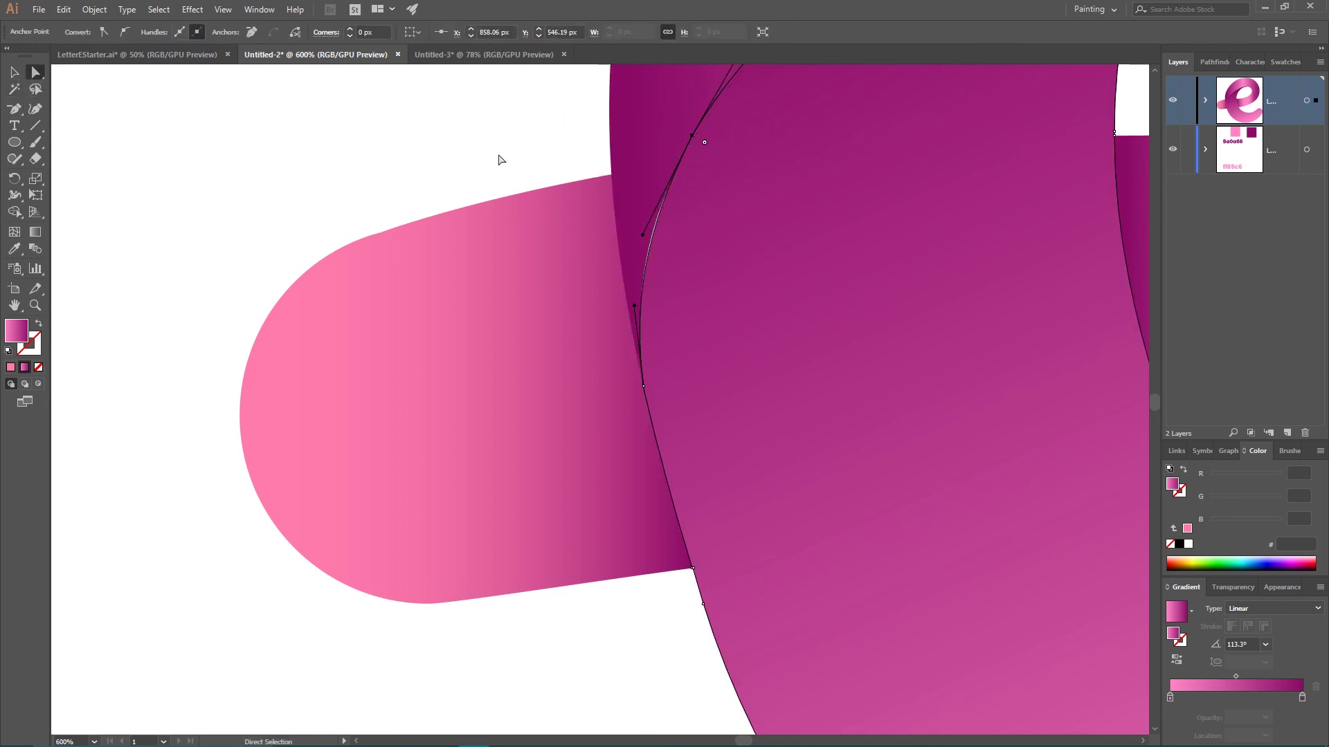
{"action": "left_click_drag", "start_coordinate": [656, 128], "coordinate": [692, 128]}
{"action": "left_click", "coordinate": [456, 110]}
{"action": "key", "text": "ctrl+1"}
- Shift the lower ribbon's gradient midpoint to darken it
{"action": "key", "text": "g"}
{"action": "left_click", "coordinate": [692, 485]}
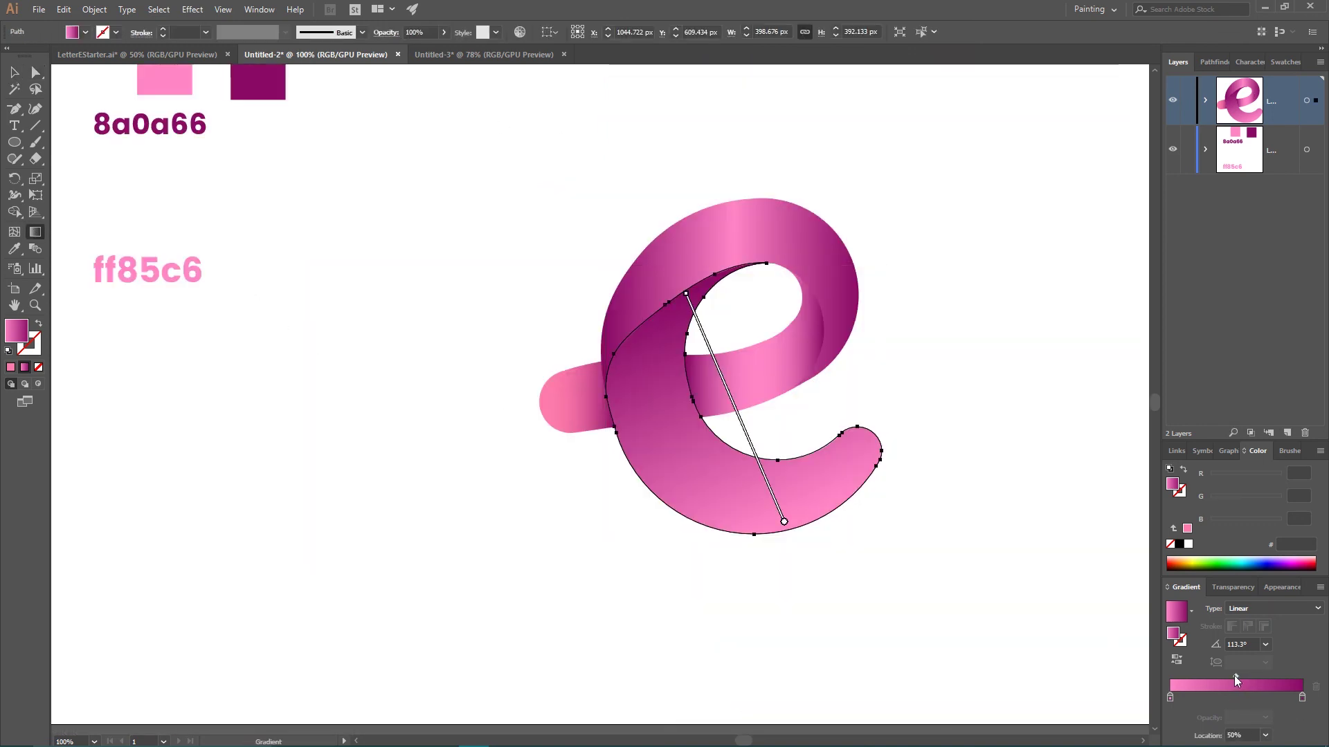
{"action": "mouse_move", "coordinate": [1236, 678]}
{"action": "left_mouse_down"}
{"action": "mouse_move", "coordinate": [1219, 678]}
{"action": "mouse_move", "coordinate": [1248, 685]}
{"action": "left_mouse_up"}
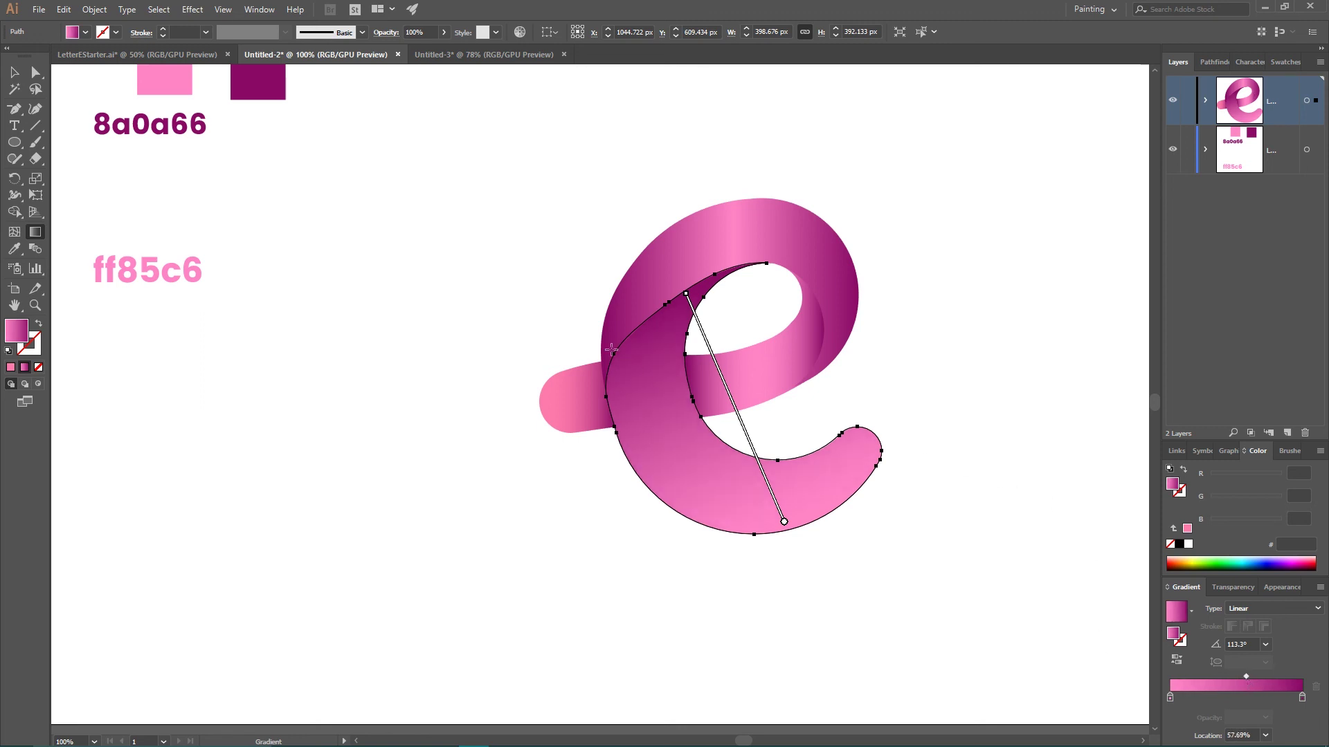
- Drag a vertical gradient over the lower ribbon and reverse it, magenta on top
{"action": "left_click_drag", "start_coordinate": [671, 300], "coordinate": [684, 426]}
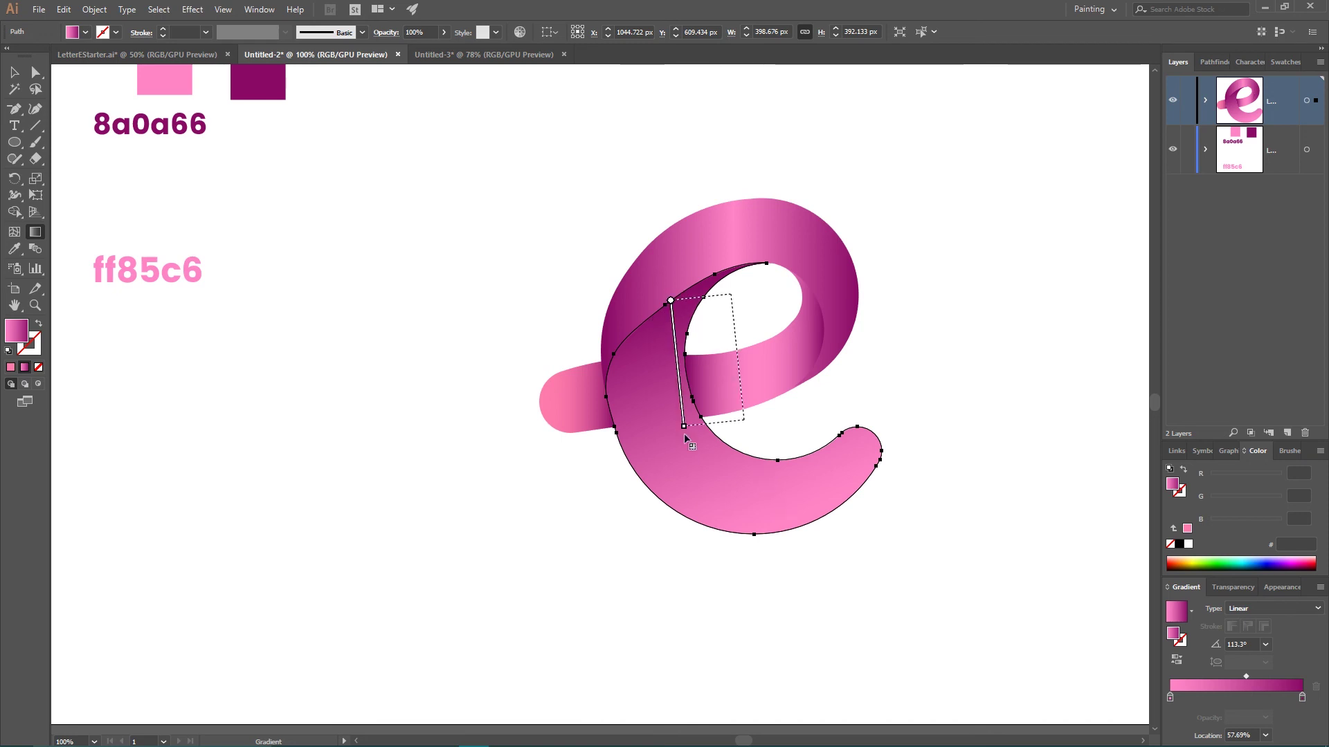
{"action": "left_click_drag", "start_coordinate": [725, 293], "coordinate": [759, 525]}
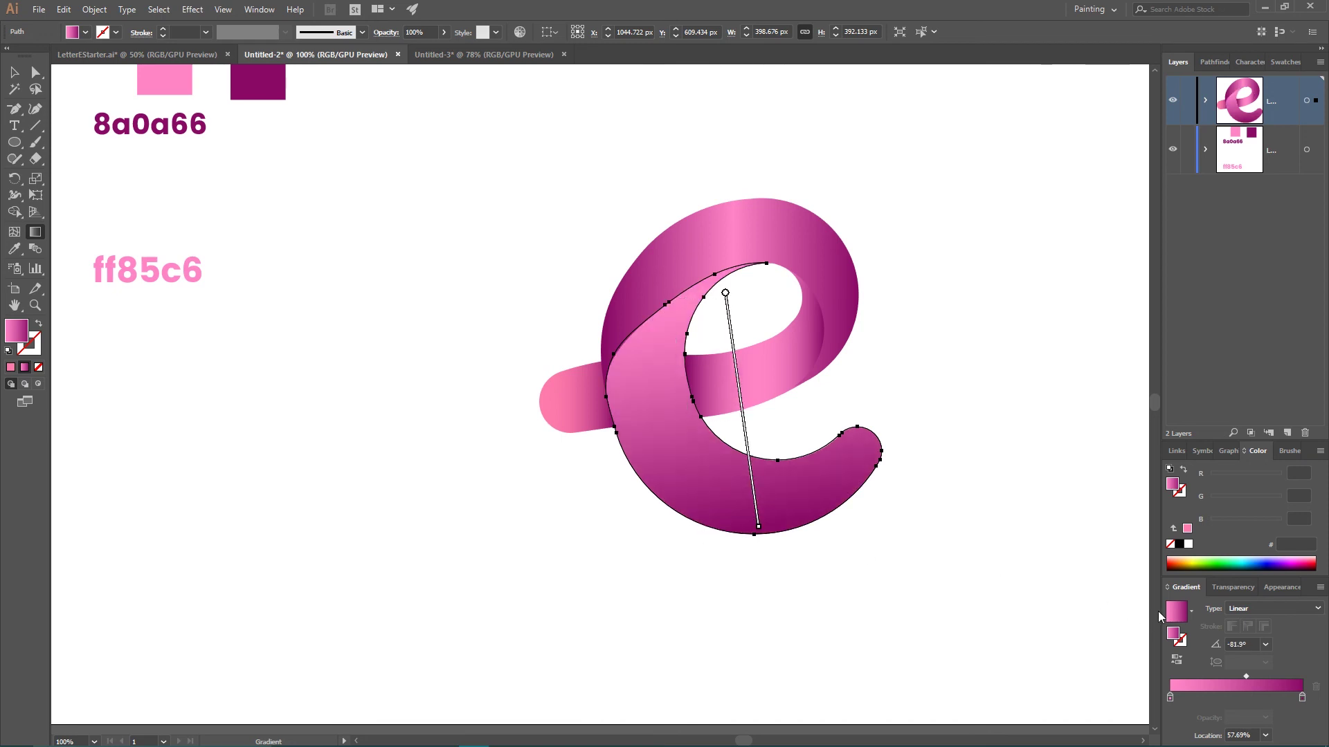
{"action": "left_click", "coordinate": [1176, 659]}
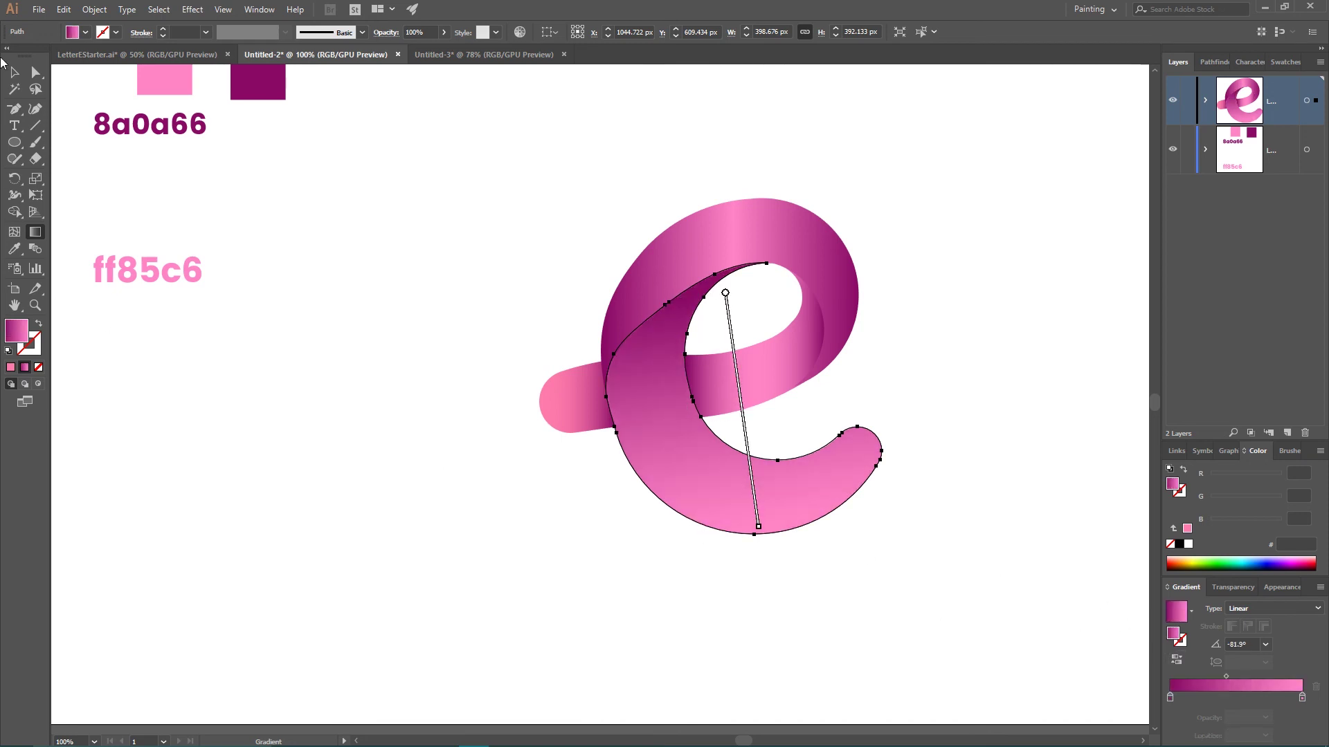
{"action": "left_click", "coordinate": [14, 72]}
{"action": "left_click", "coordinate": [310, 208]}
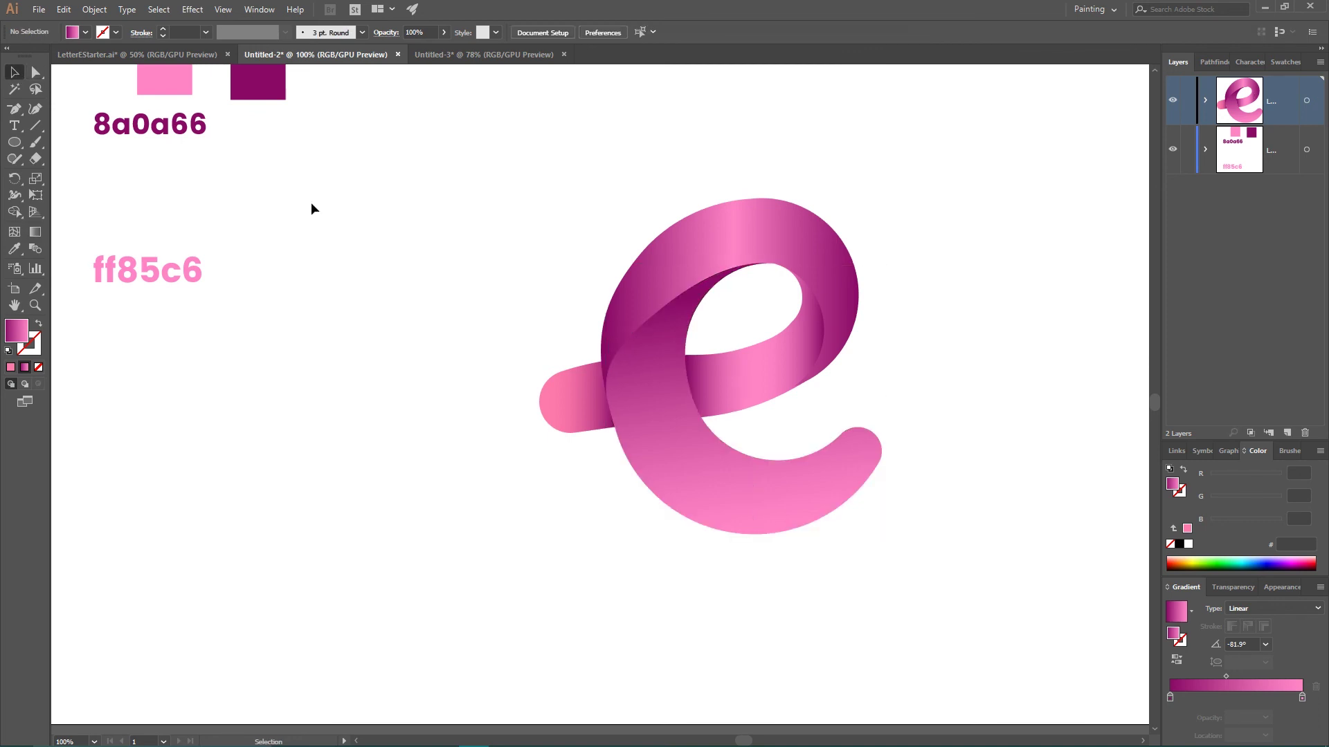
{"action": "left_click", "coordinate": [738, 223]}
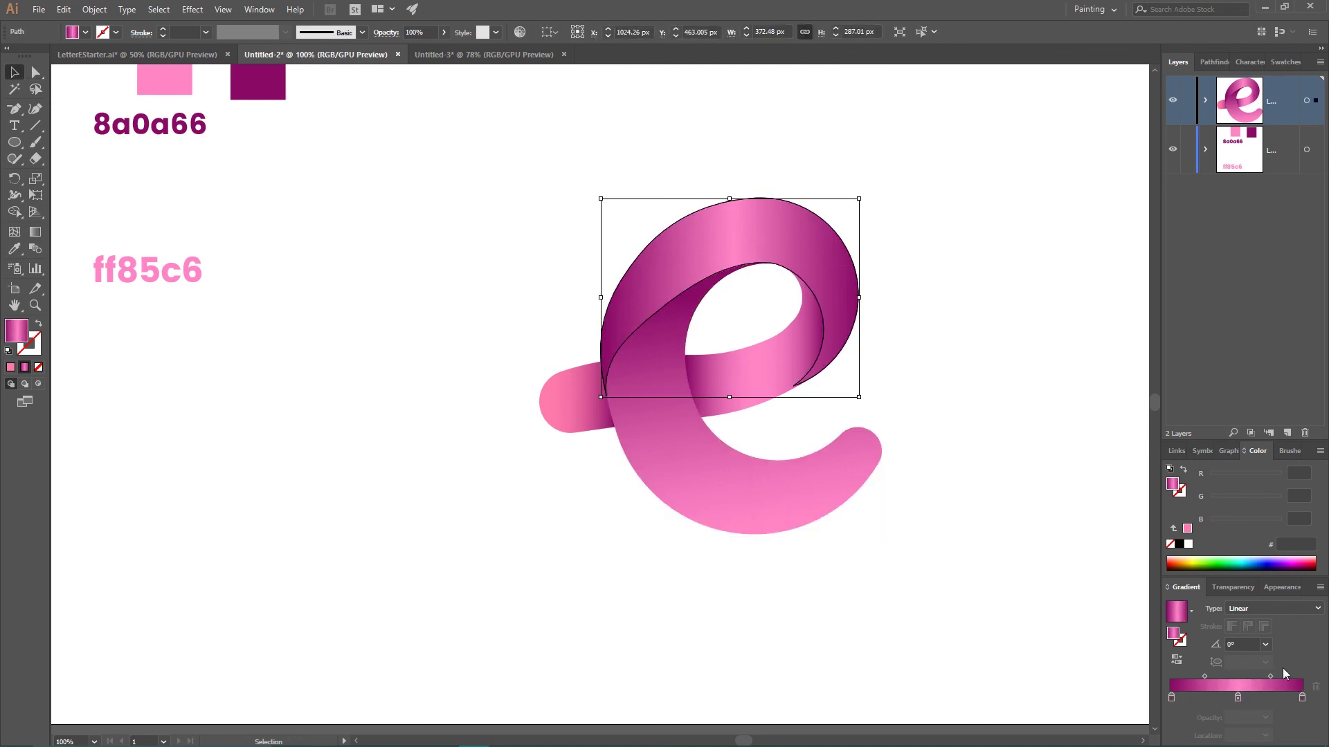
- Rebalance the upper loop's gradient midpoints, then drag the whole e artwork left
{"action": "left_click_drag", "start_coordinate": [1271, 677], "coordinate": [1194, 679]}
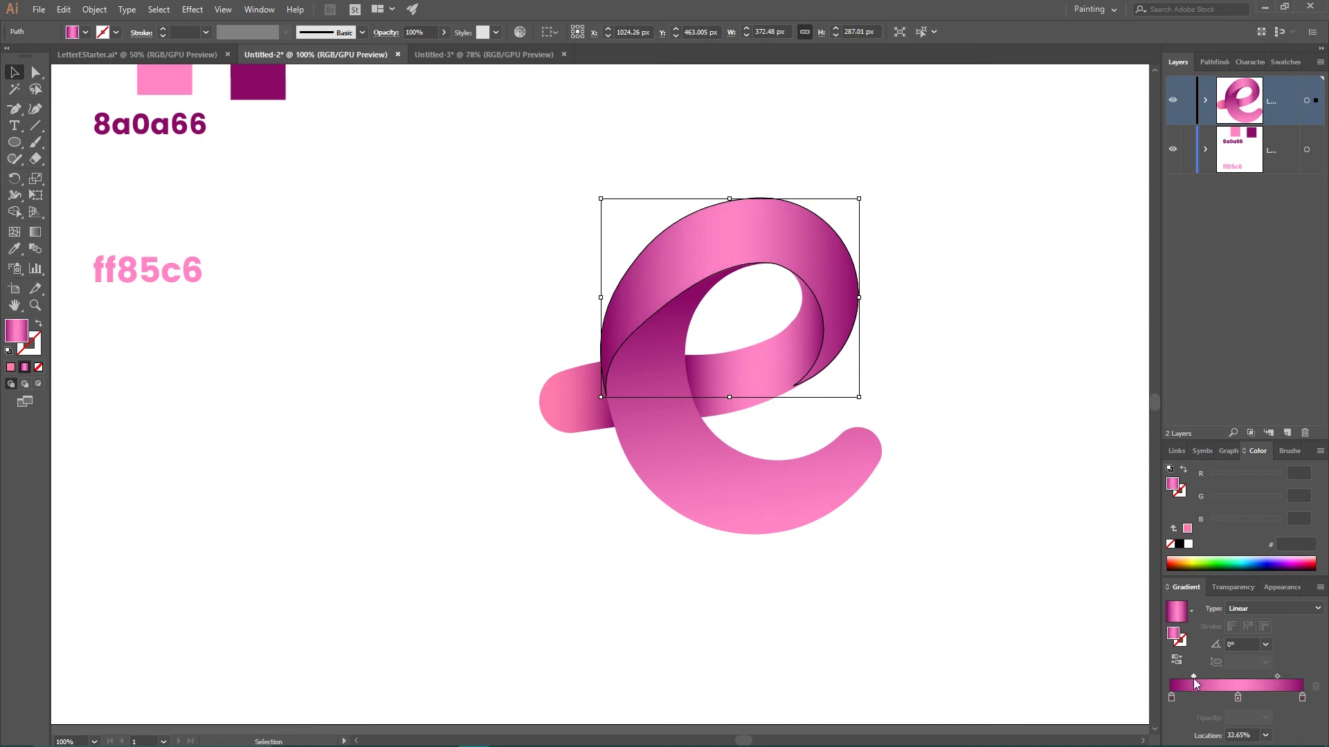
{"action": "left_click_drag", "start_coordinate": [1278, 678], "coordinate": [1282, 678]}
{"action": "left_click", "coordinate": [996, 331]}
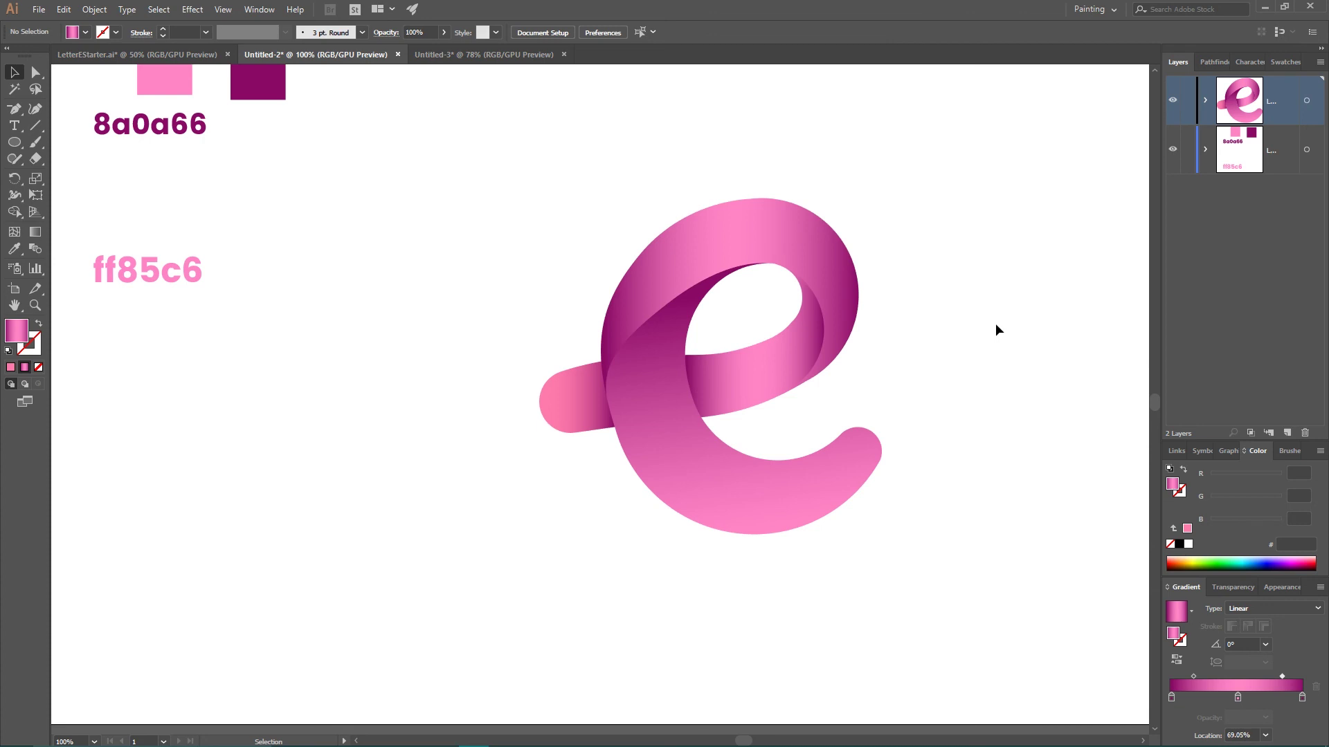
{"action": "left_click_drag", "start_coordinate": [499, 119], "coordinate": [1038, 631]}
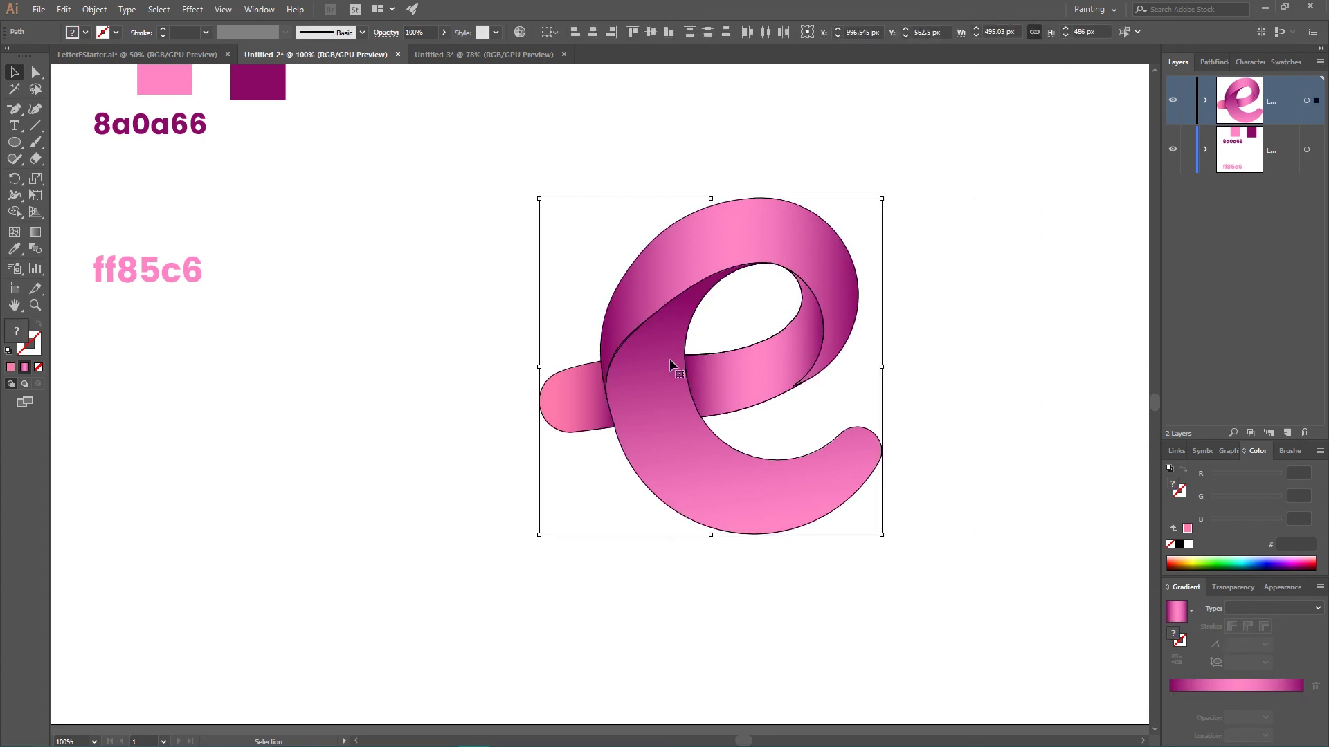
{"action": "left_click_drag", "start_coordinate": [632, 362], "coordinate": [516, 350]}
{"action": "left_click", "coordinate": [832, 269]}
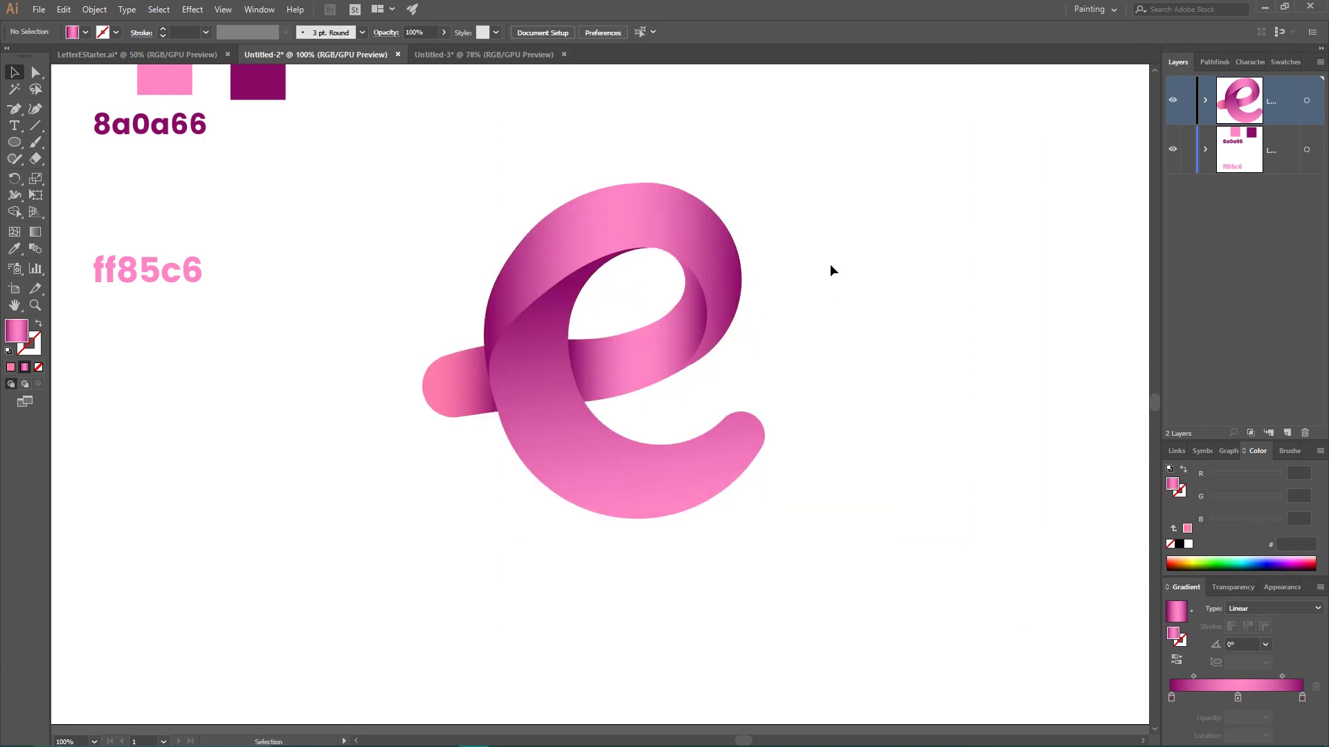